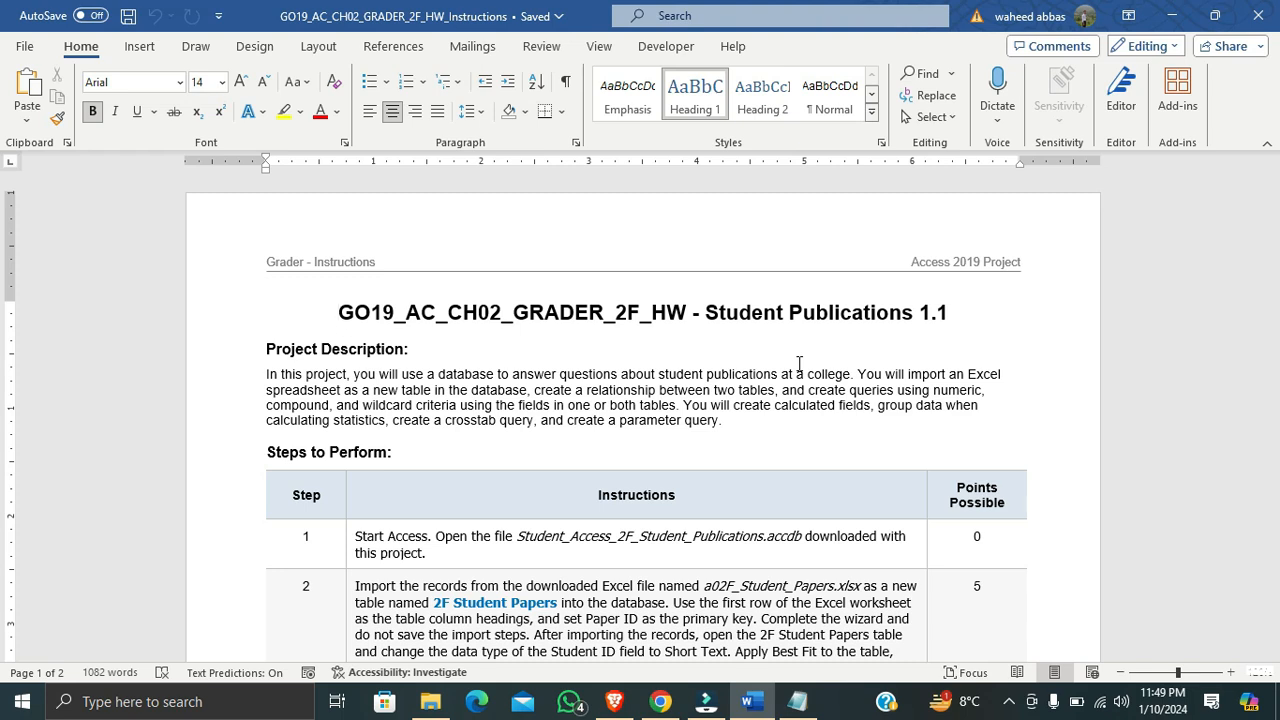
Enlarge the Project Description paragraph to 11 pt and highlight it in yellow
left_click_drag(737, 423, 260, 377)
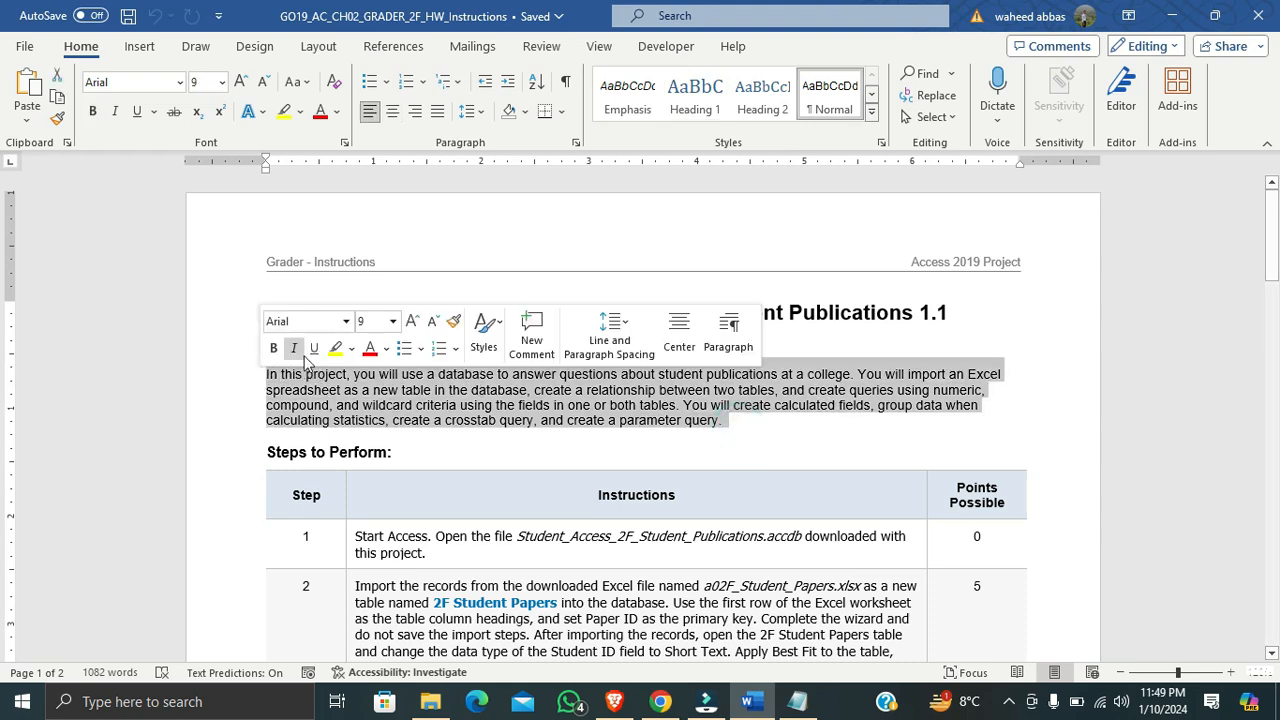
left_click(240, 81)
left_click(240, 81)
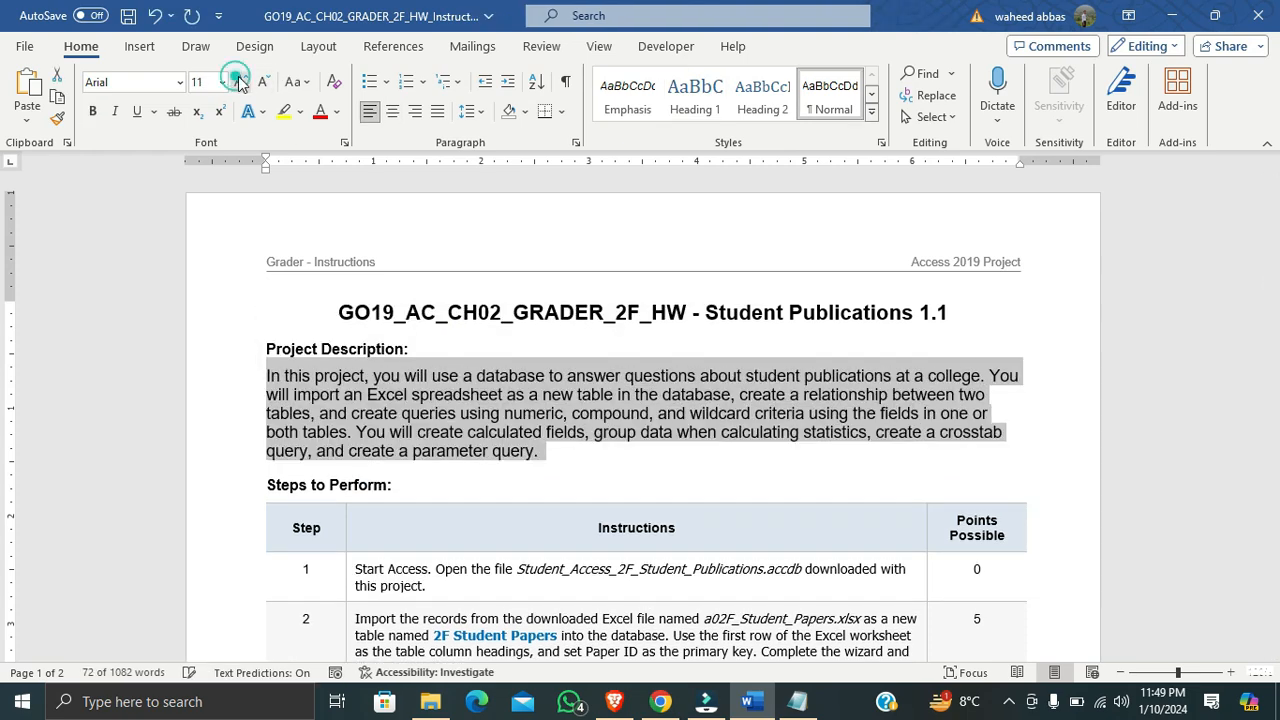
left_click(285, 112)
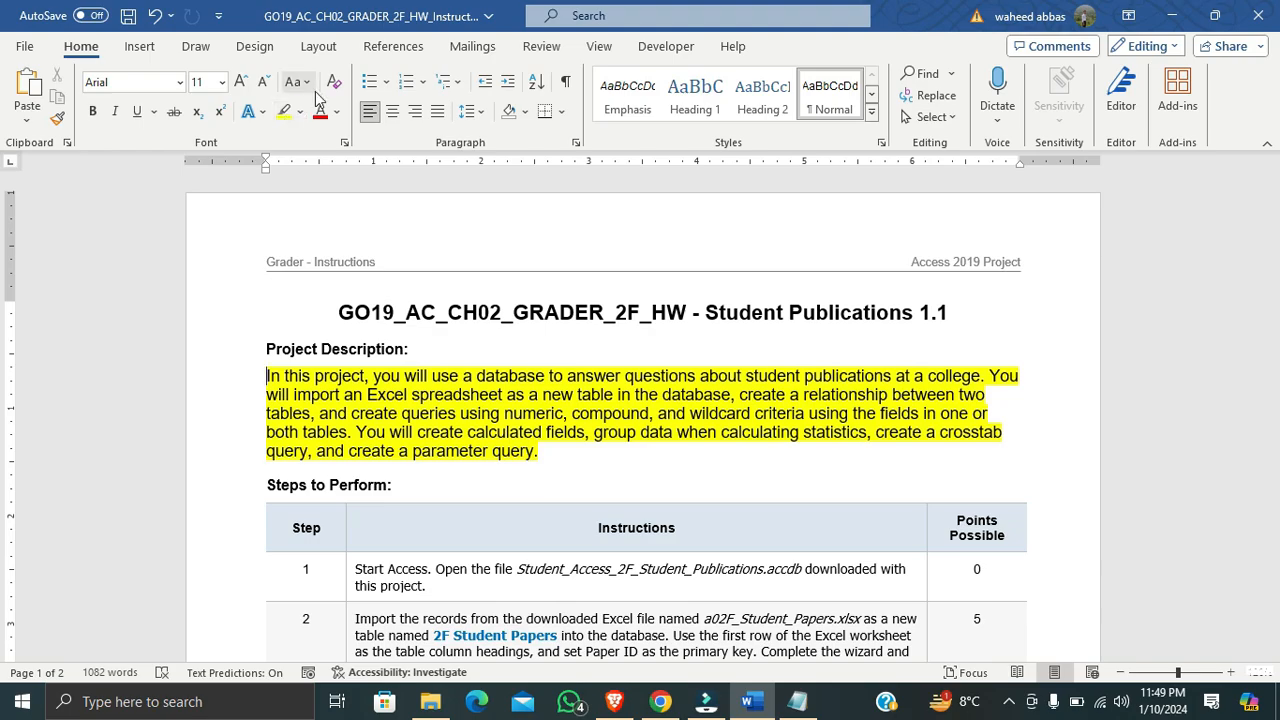
Enlarge the step 1 instruction in the Steps to Perform table to 11 pt and highlight it in yellow
scroll(287, 120, "down", 6)
scroll(545, 487, "down", 4)
scroll(545, 487, "down", 20)
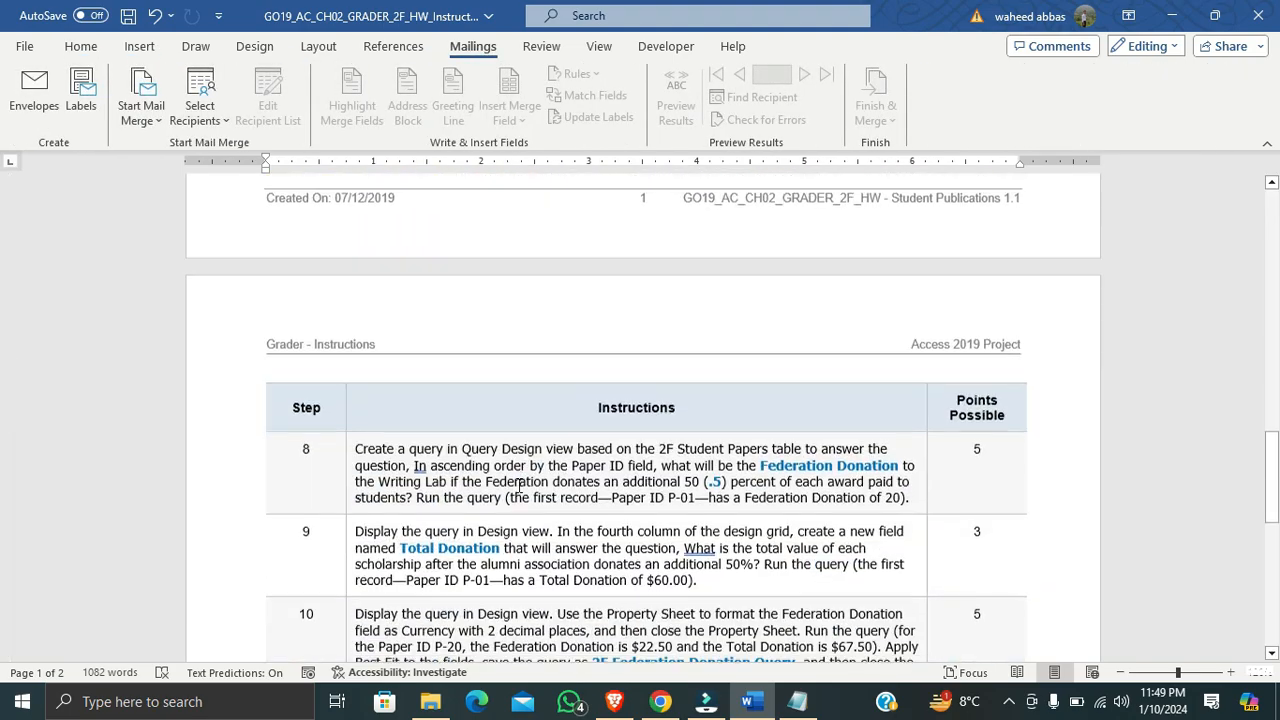
scroll(505, 484, "up", 20)
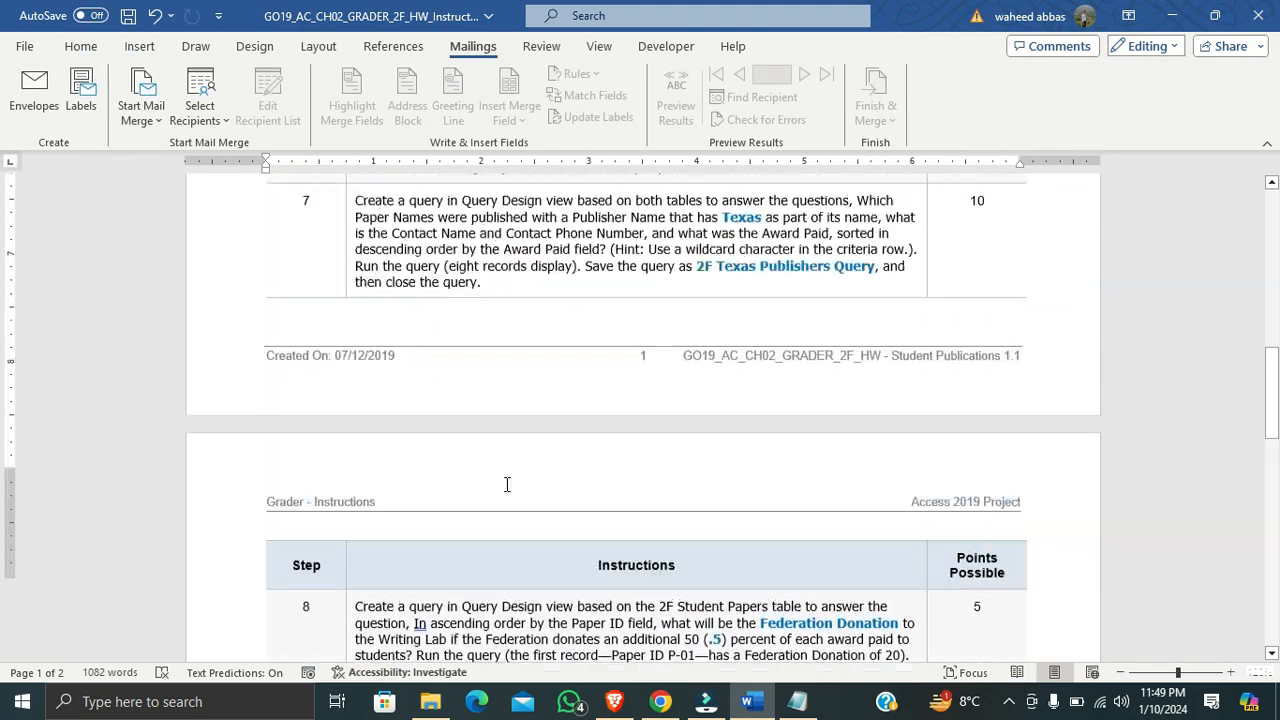
scroll(505, 484, "up", 6)
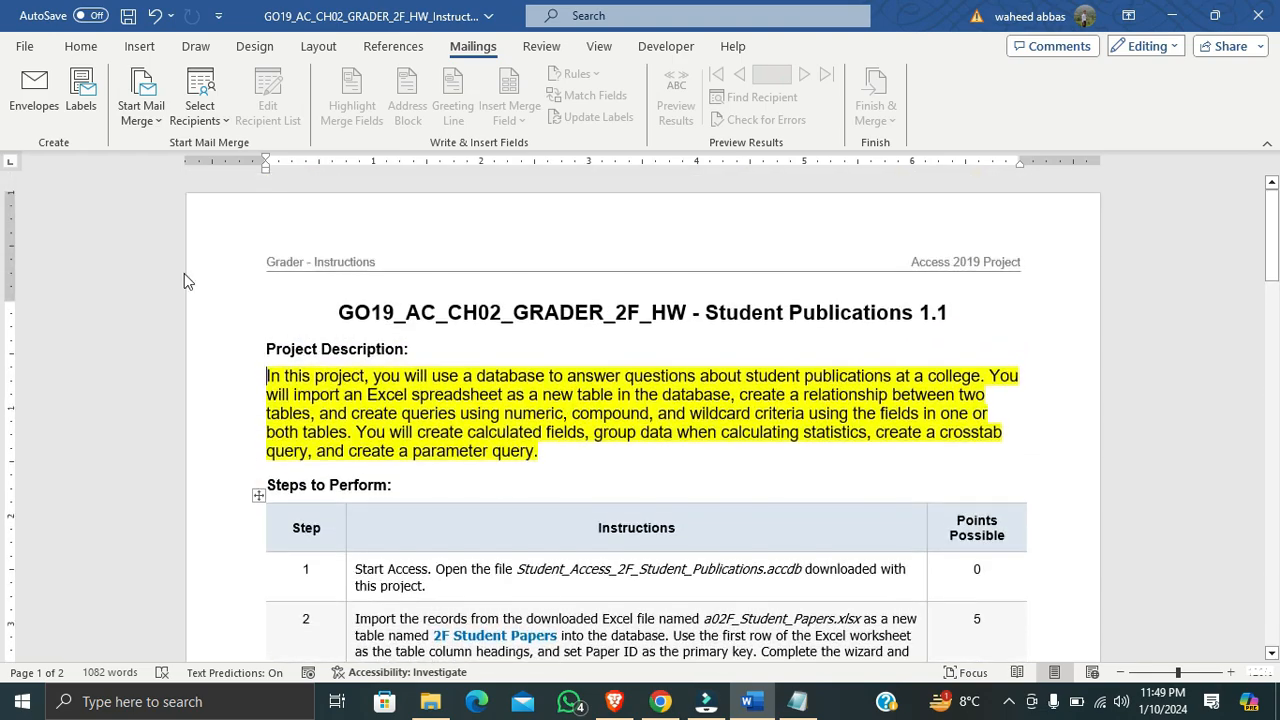
left_click(81, 46)
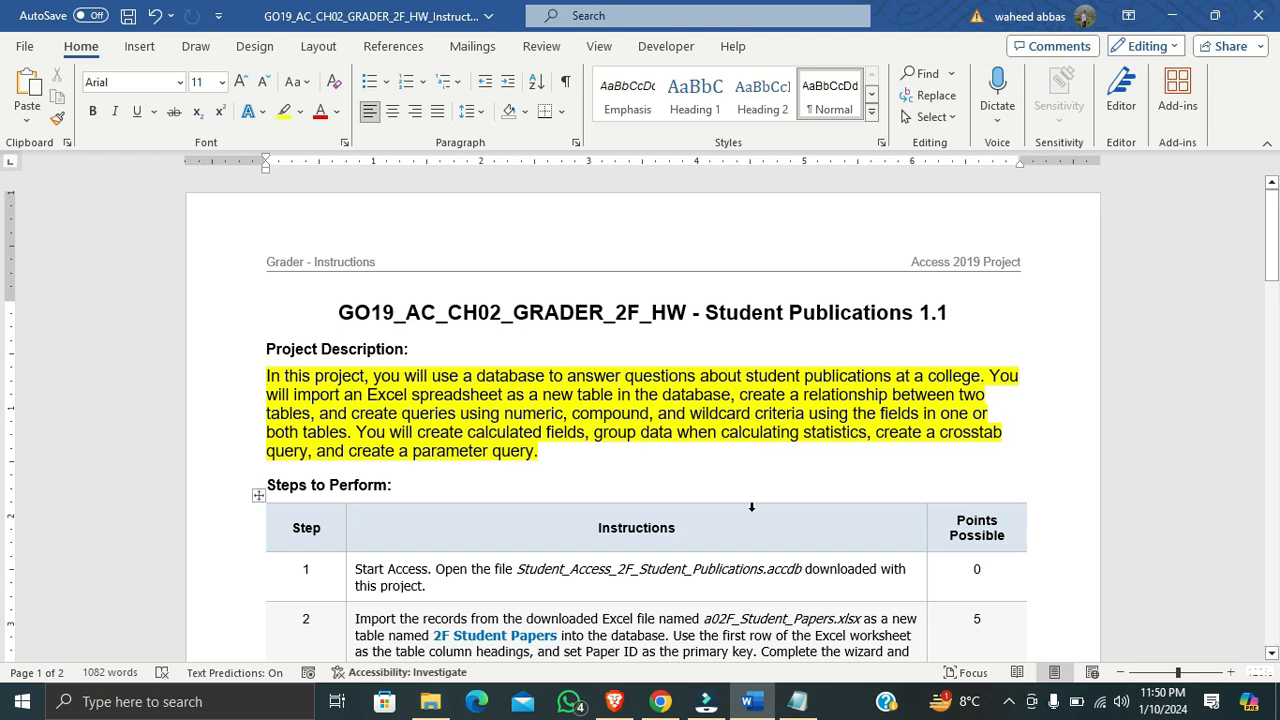
scroll(578, 503, "down", 1)
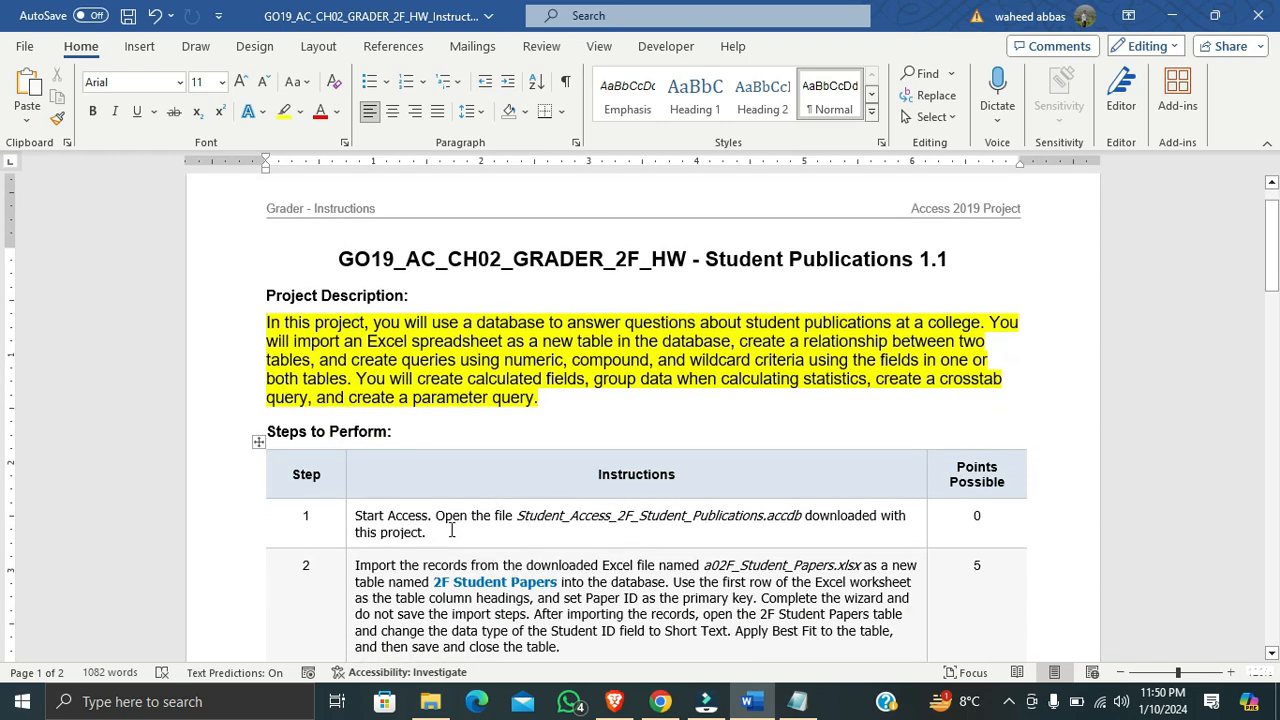
left_click_drag(447, 531, 352, 520)
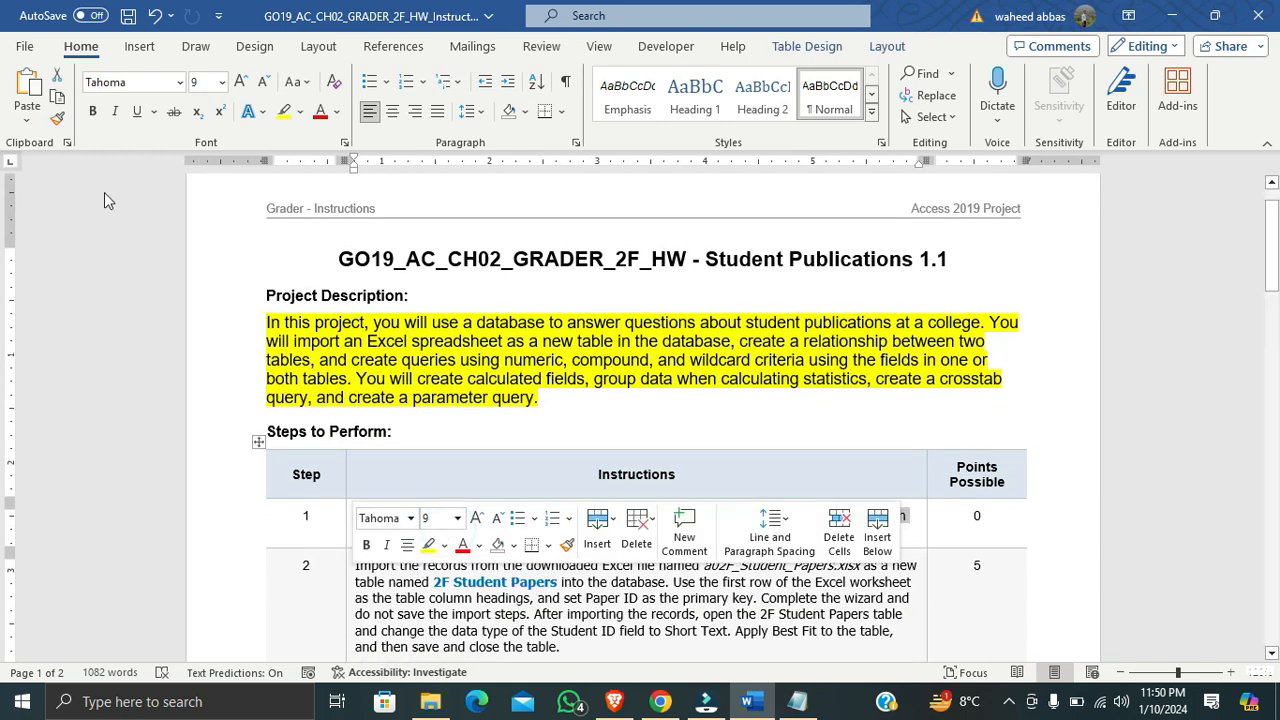
left_click(240, 82)
left_click(240, 82)
left_click(284, 111)
left_click(618, 575)
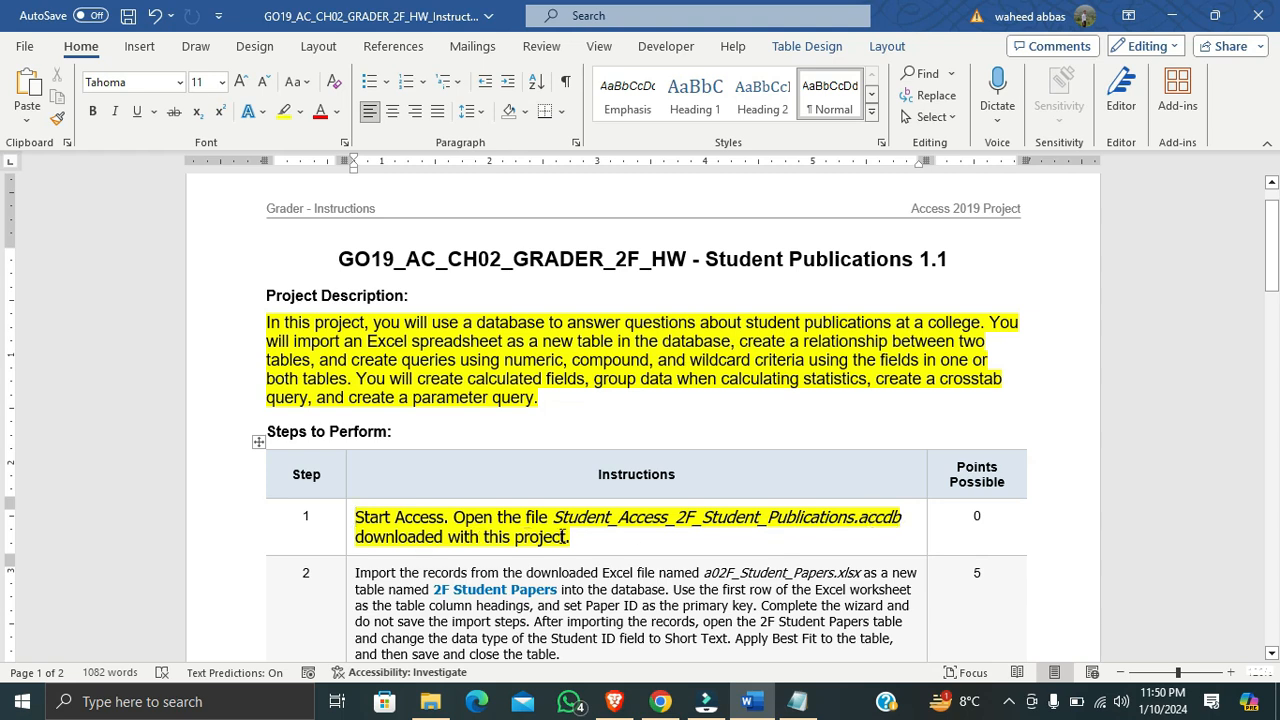
Open the Student_Publications Access database from the GO19_AC_CH02_GRADER_2F_HW folder in File Explorer
left_click(433, 700)
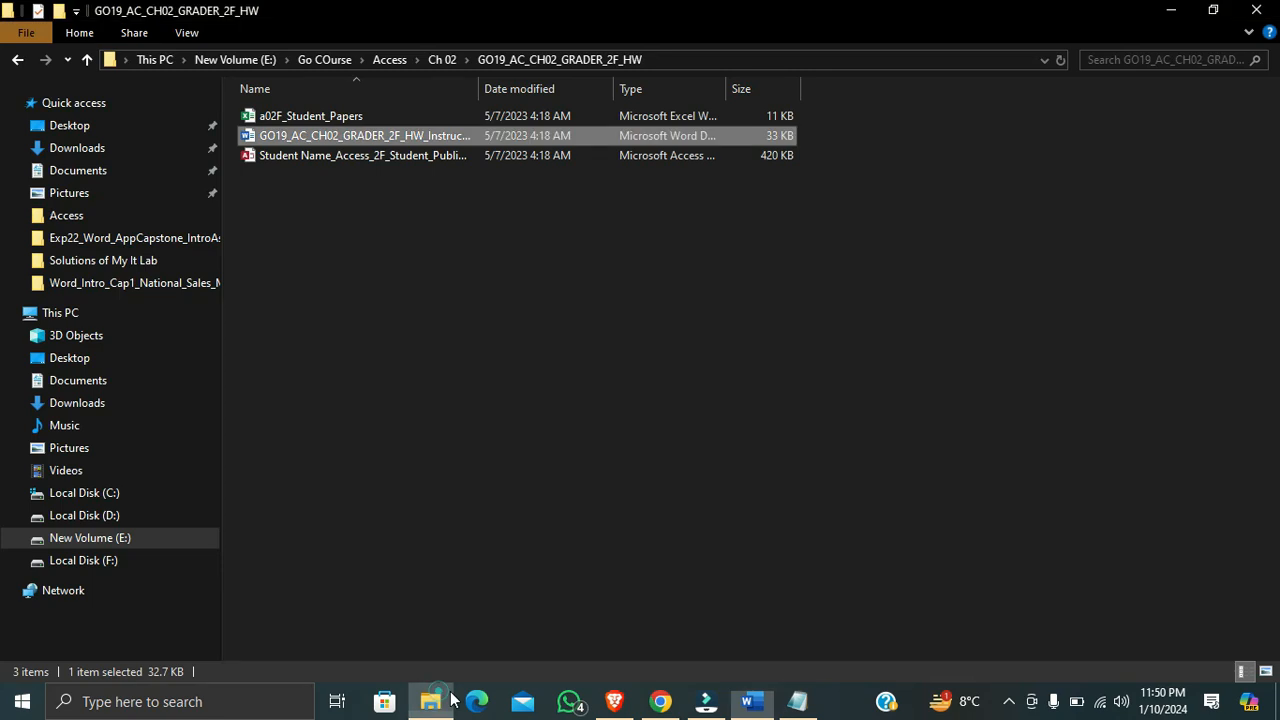
double_click(295, 155)
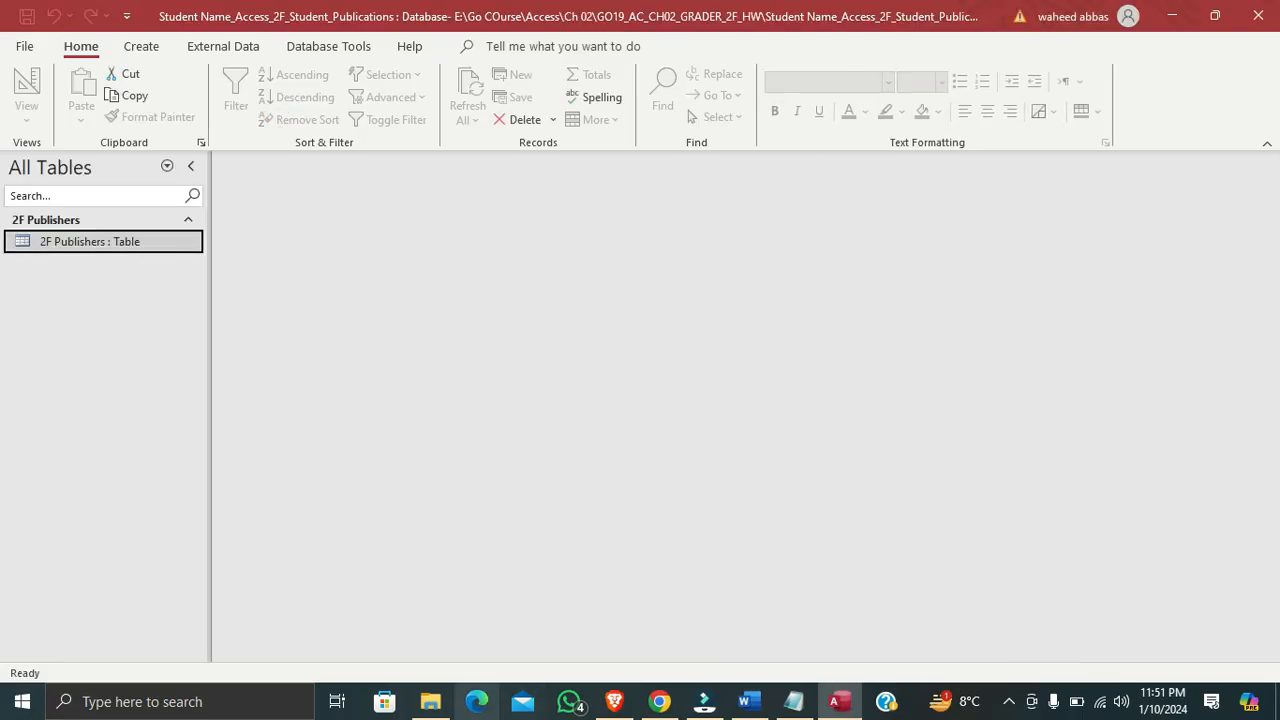
left_click(430, 701)
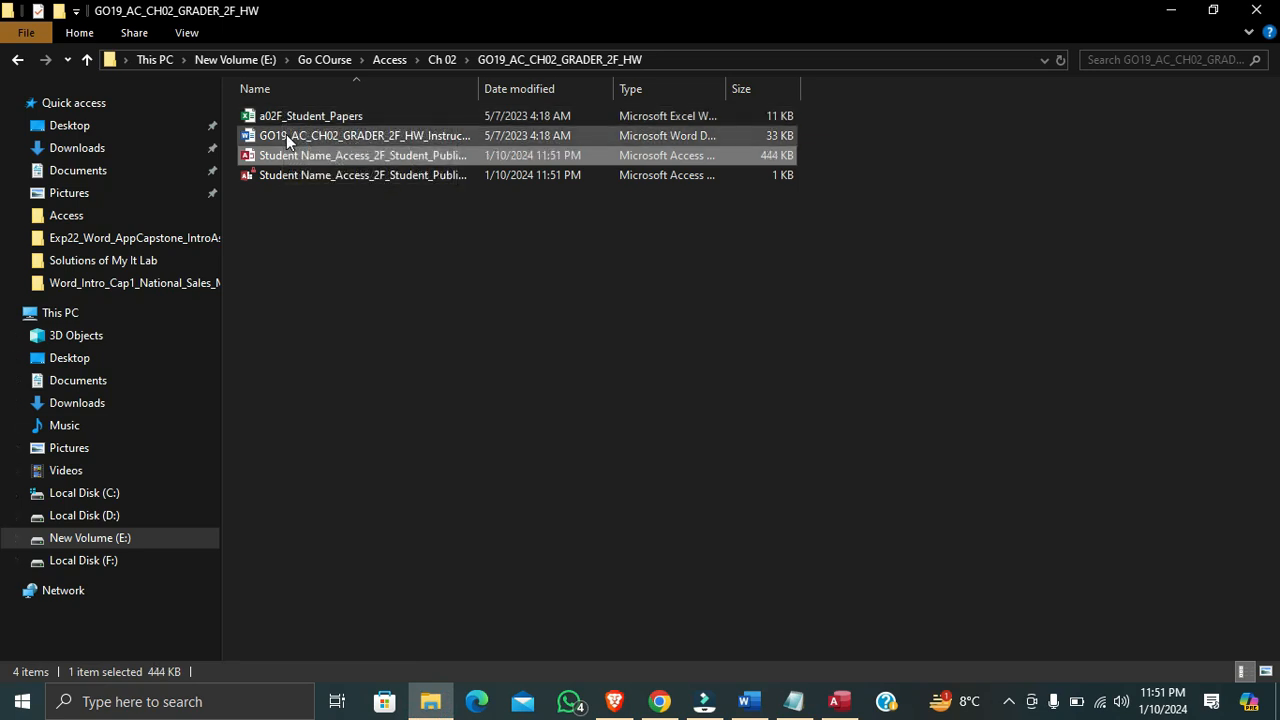
left_click(840, 701)
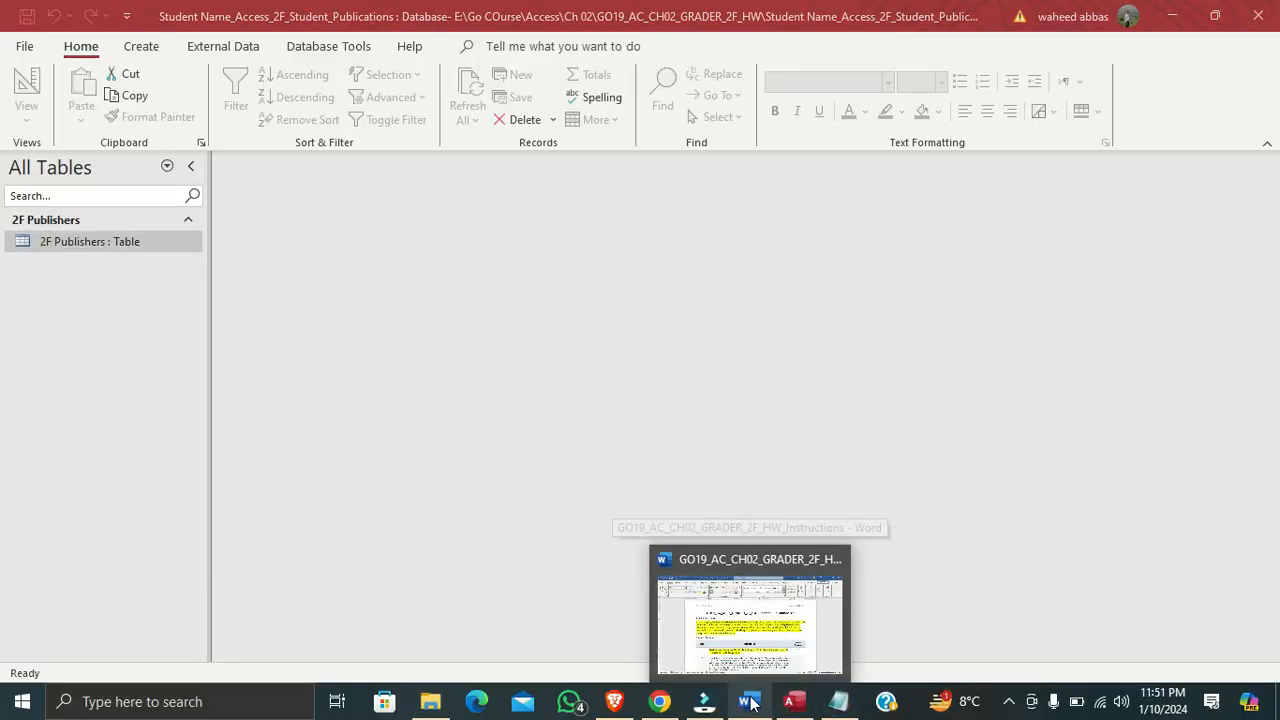
left_click(768, 703)
left_click(793, 701)
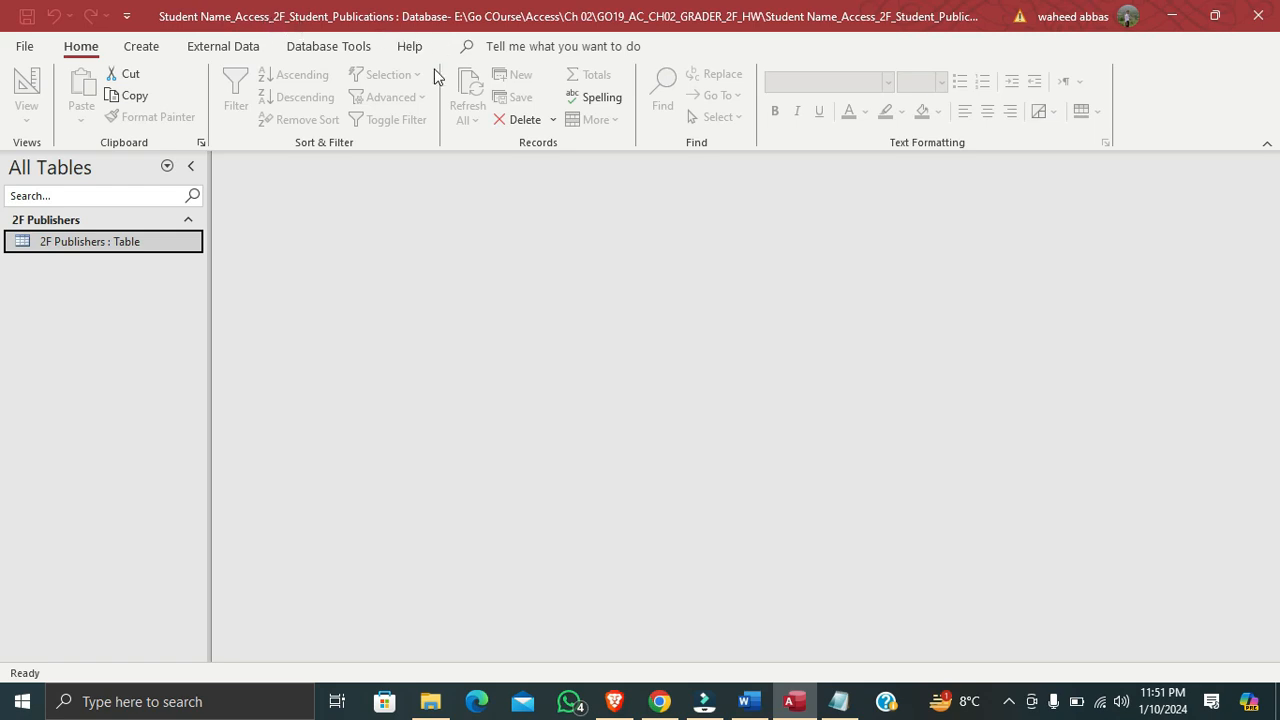
Switch to the Word instructions, enlarge the step 2 instruction to 11 pt and highlight it in yellow
left_click(745, 701)
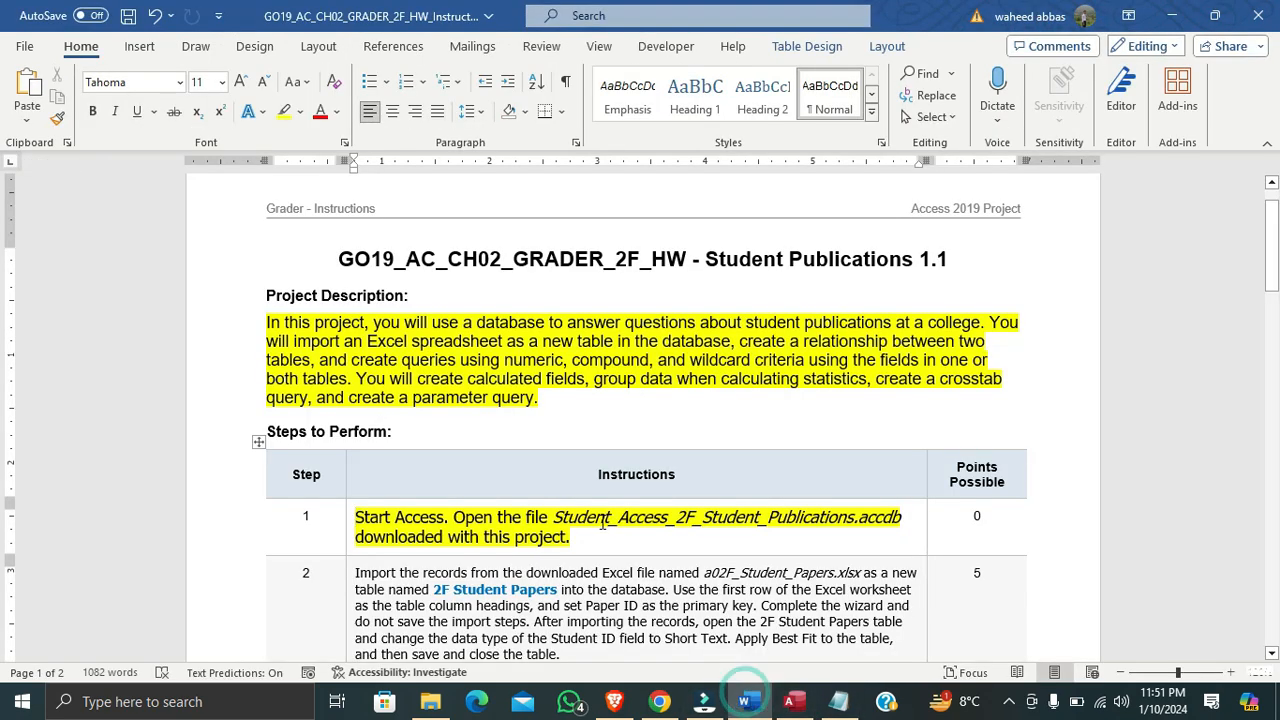
scroll(603, 524, "down", 3)
left_click_drag(568, 549, 355, 466)
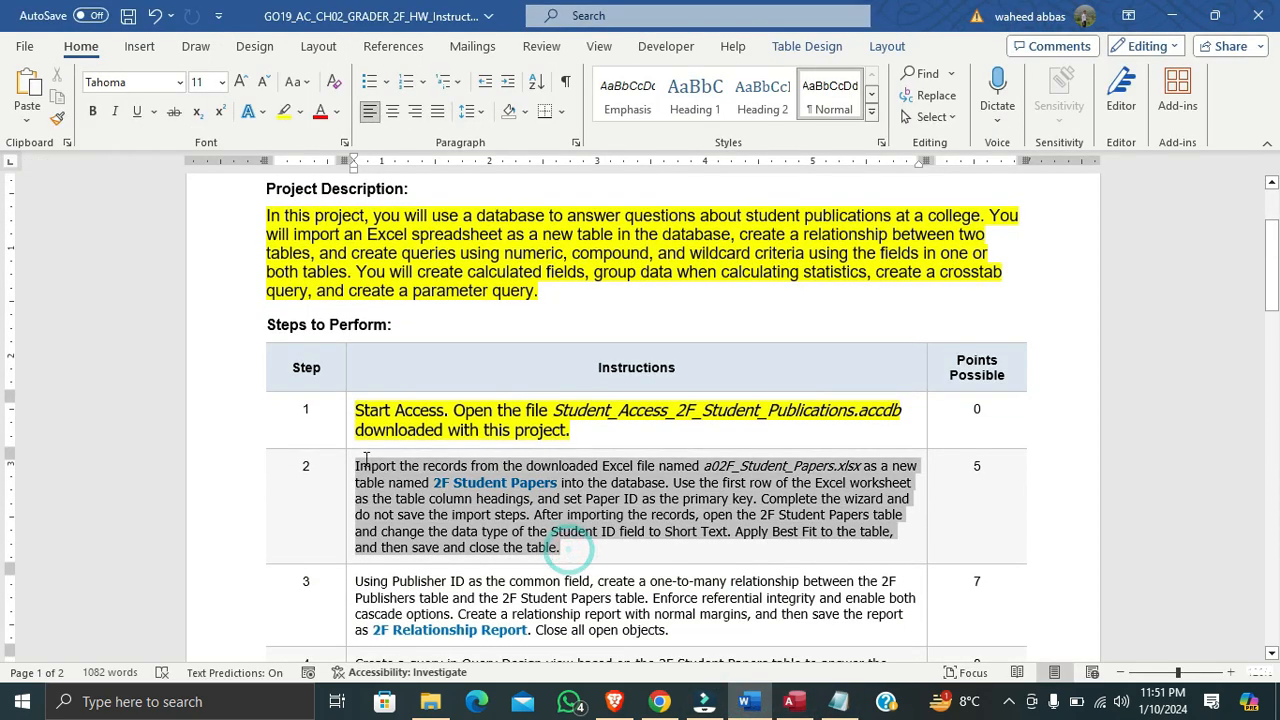
left_click(240, 82)
left_click(240, 82)
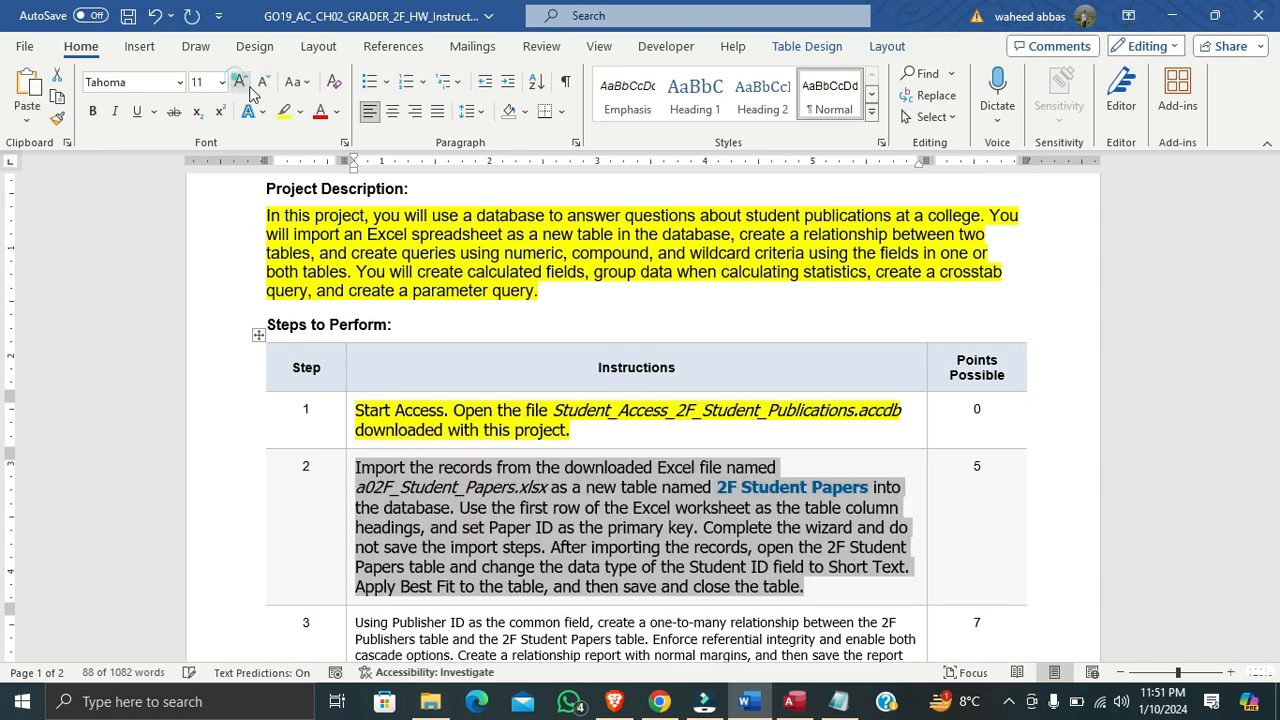
scroll(600, 400, "down", 3)
left_click(284, 111)
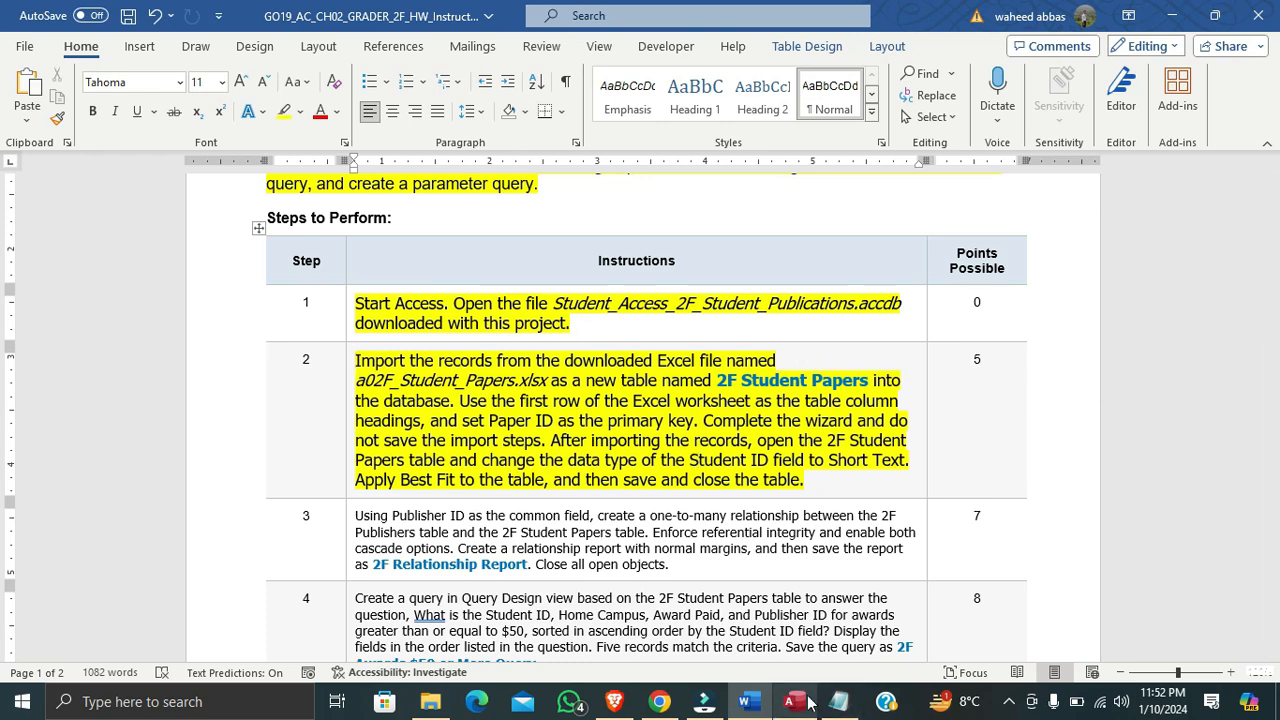
Switch to Access and start importing external data from an Excel file, checking the source file name in the Word instructions
mouse_move(808, 703)
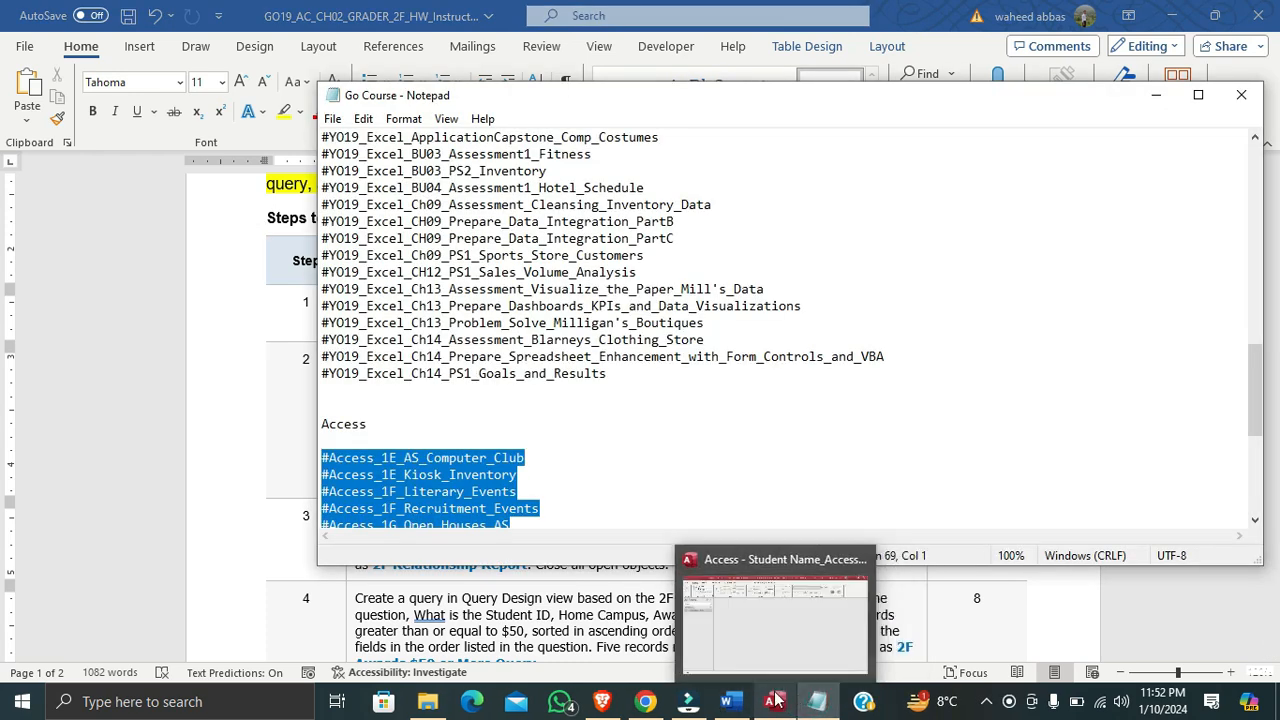
left_click(795, 704)
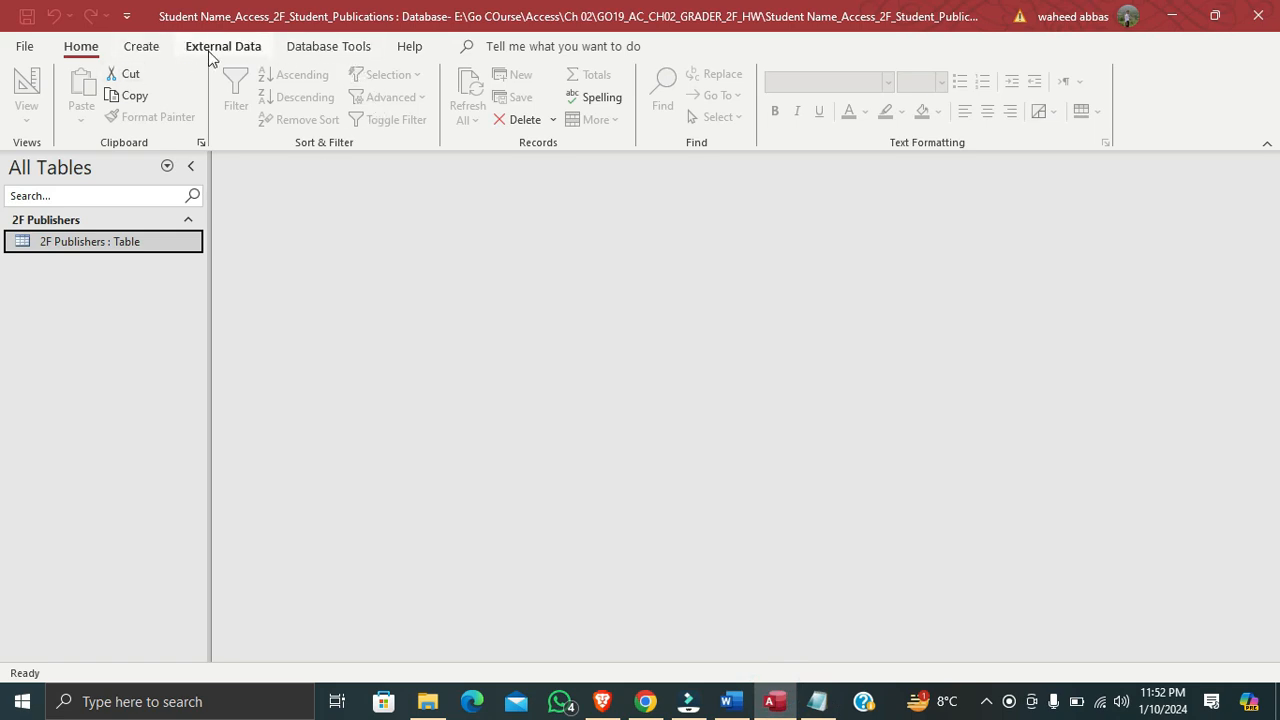
left_click(209, 52)
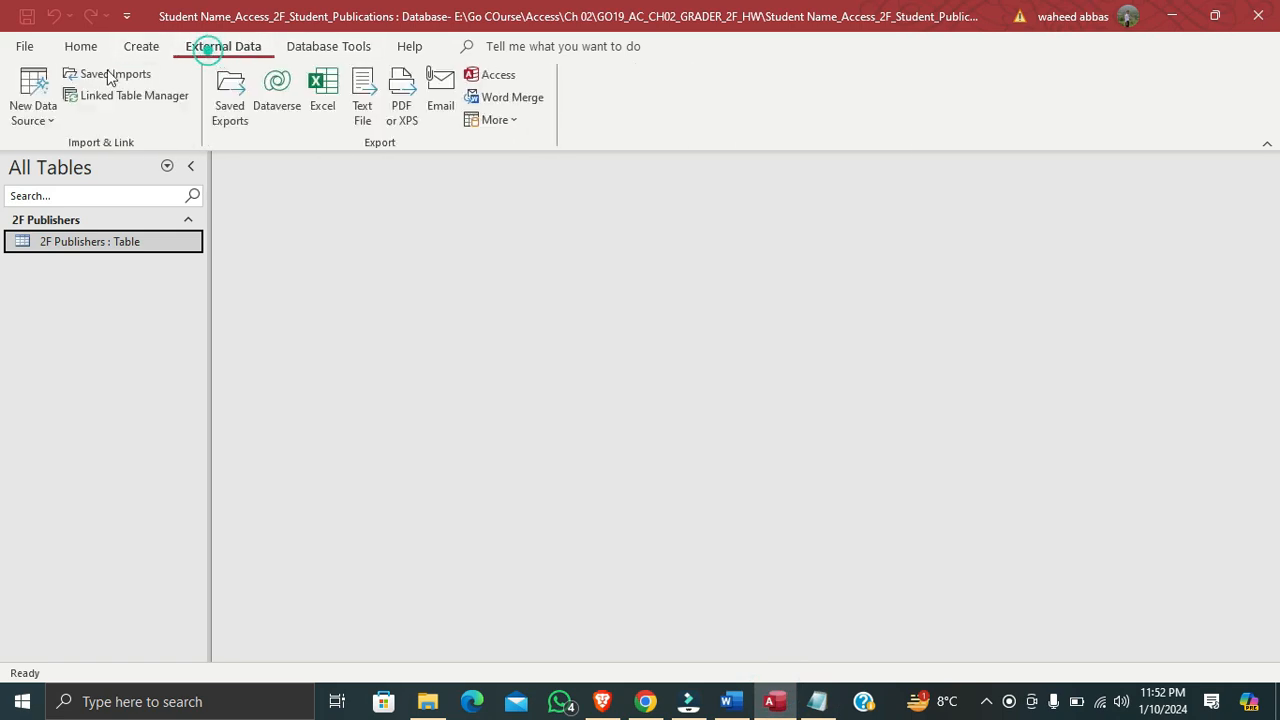
left_click(45, 122)
mouse_move(88, 151)
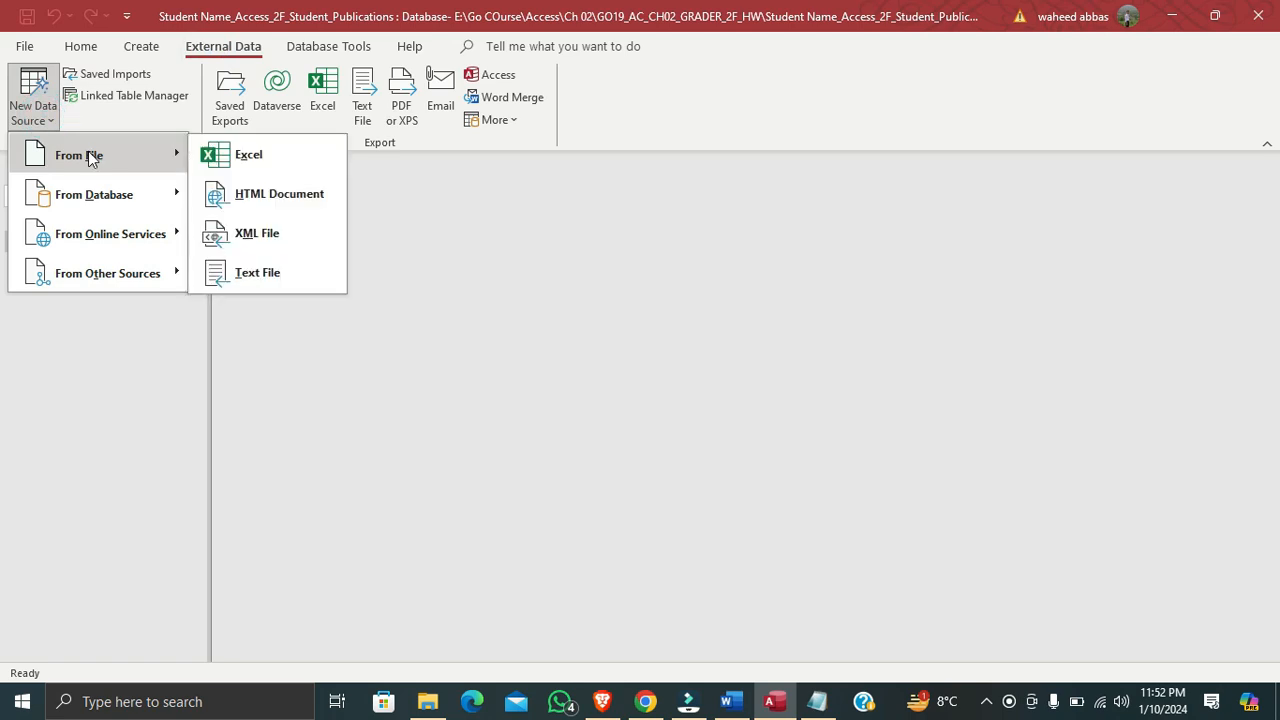
left_click(240, 158)
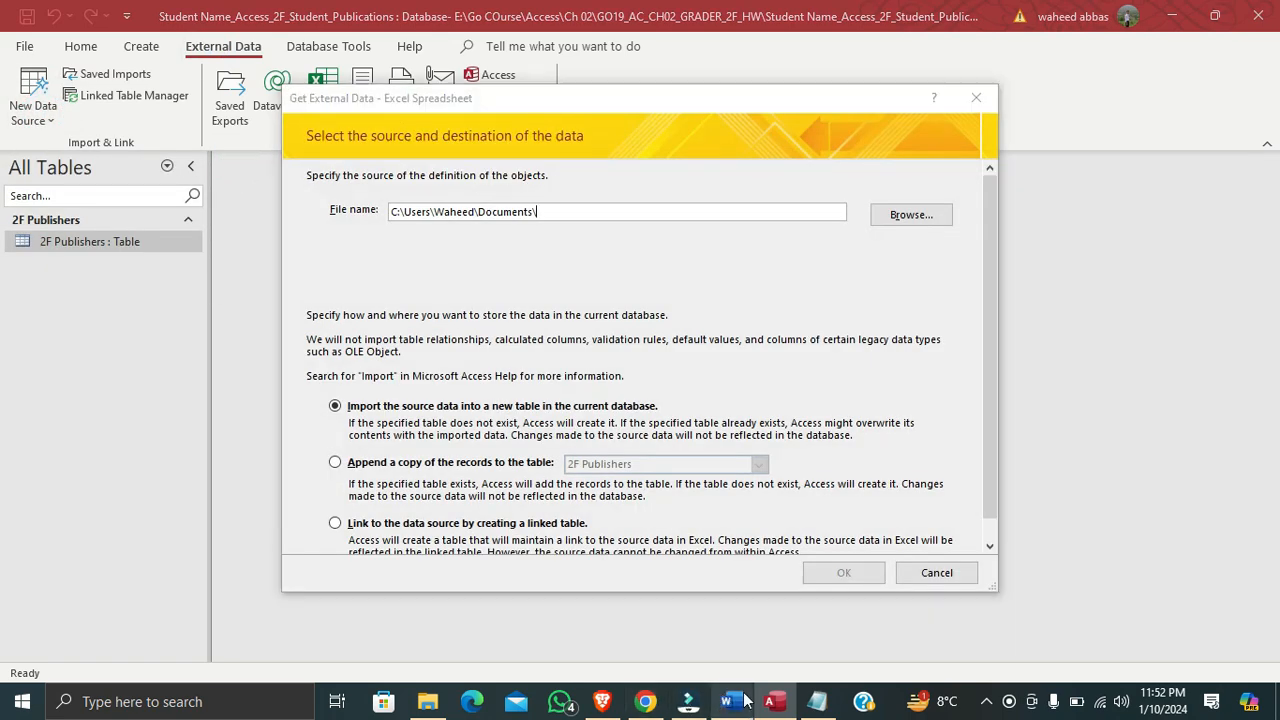
left_click(745, 700)
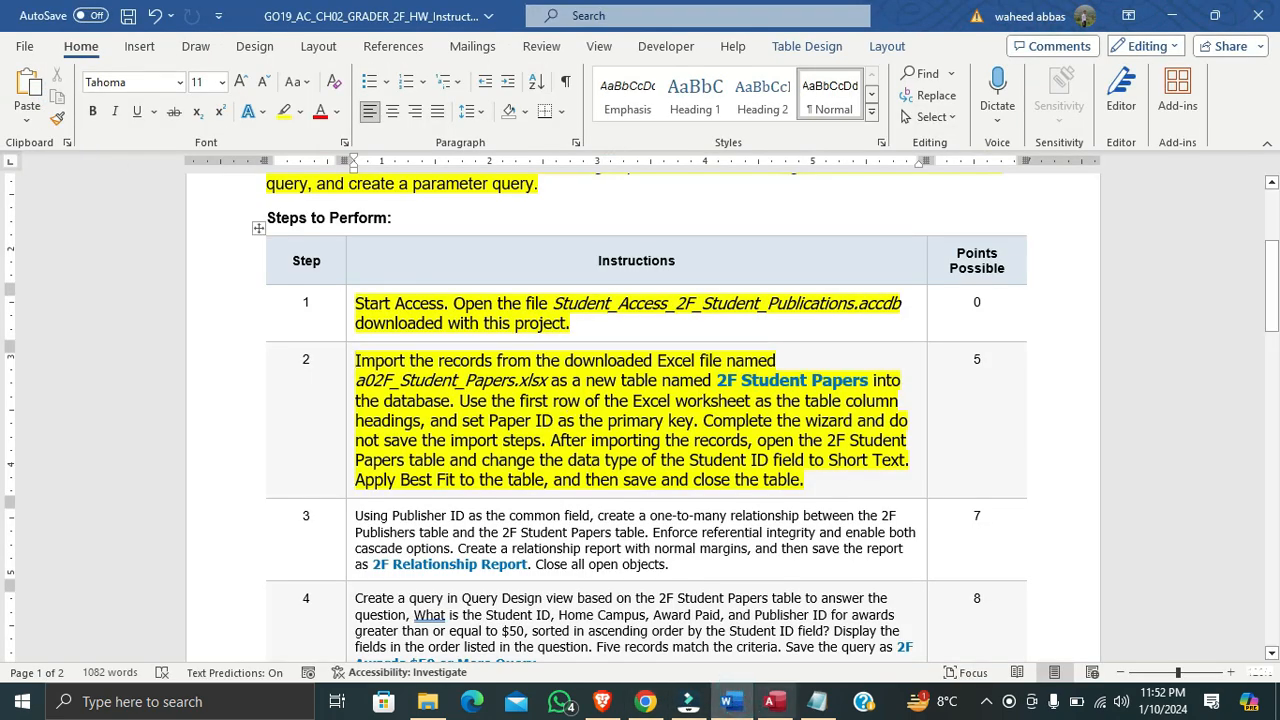
left_click(774, 701)
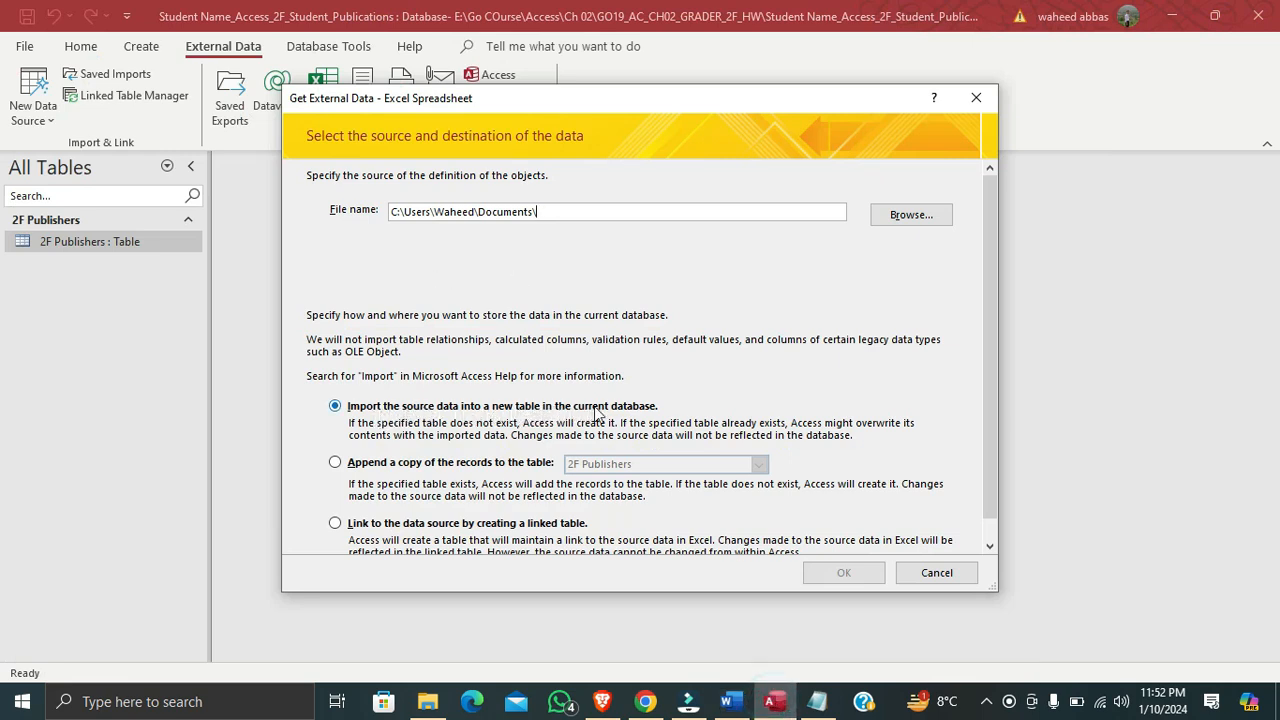
Choose a02F_Student_Papers.xlsx from E:\Go COurse\Access\Ch 02\GO19_AC_CH02_GRADER_2F_HW as the source and import it into a new table
left_click(908, 214)
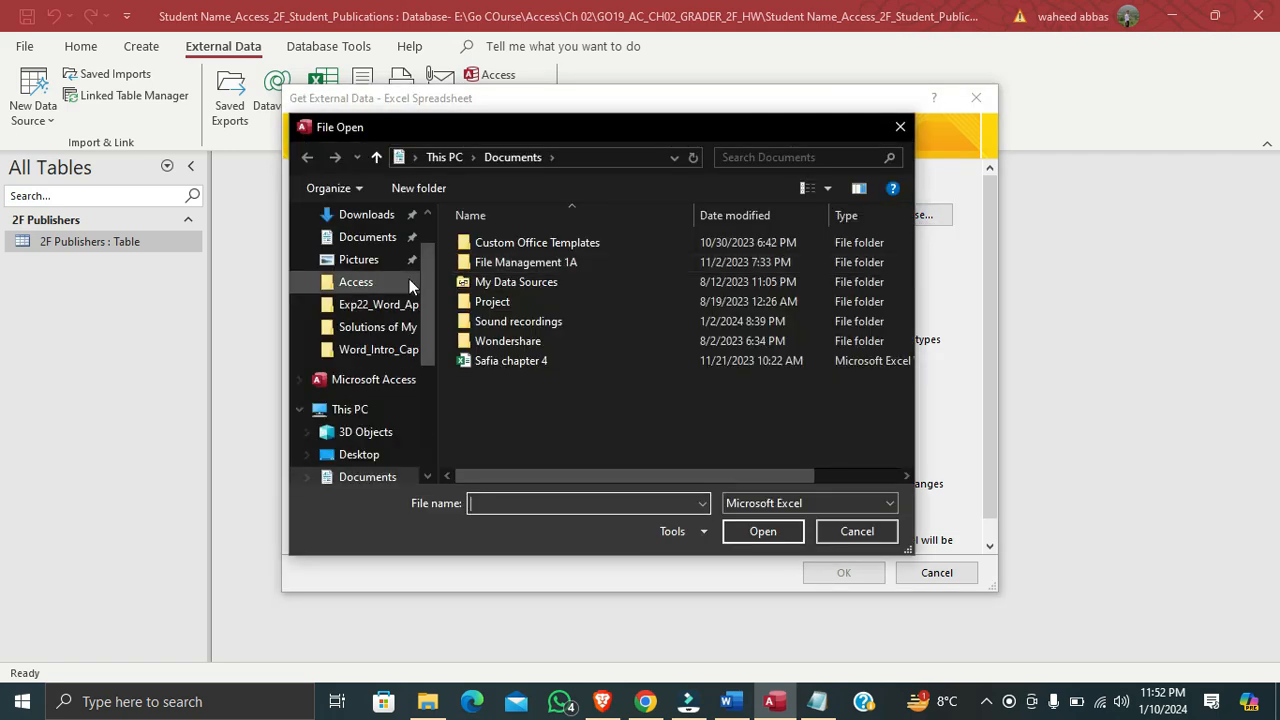
scroll(425, 340, "down", 2)
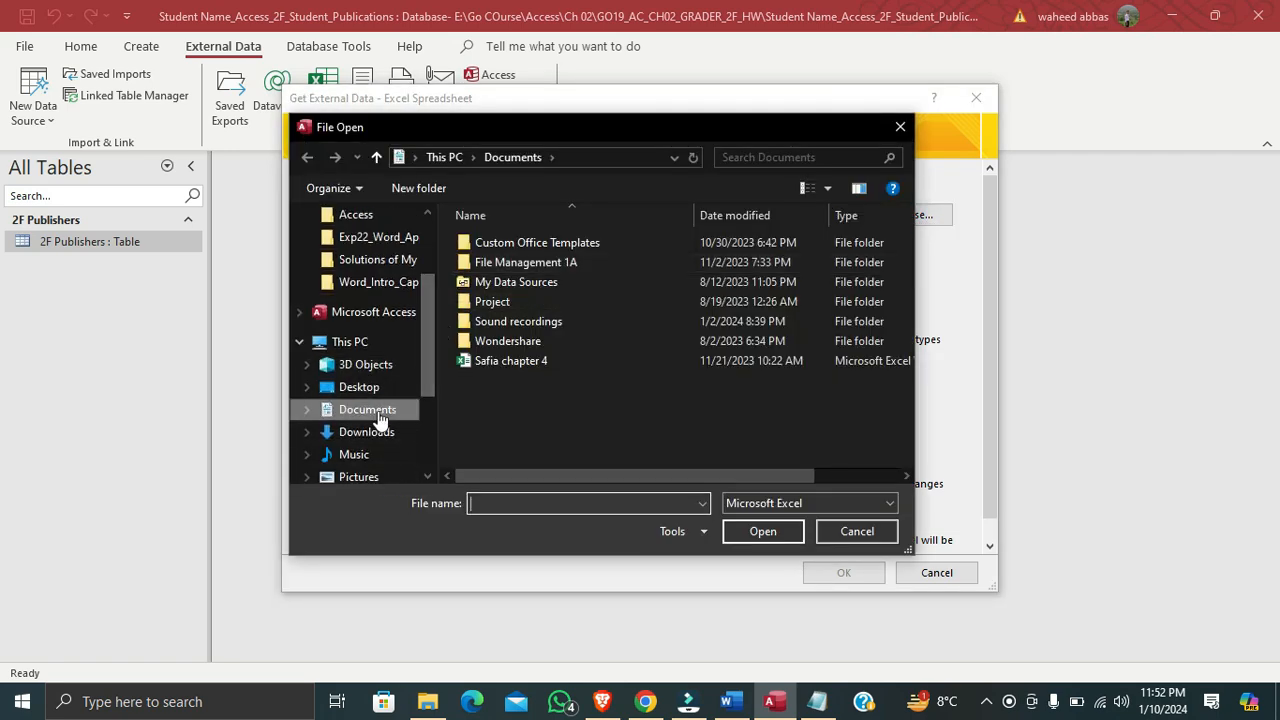
scroll(375, 422, "down", 2)
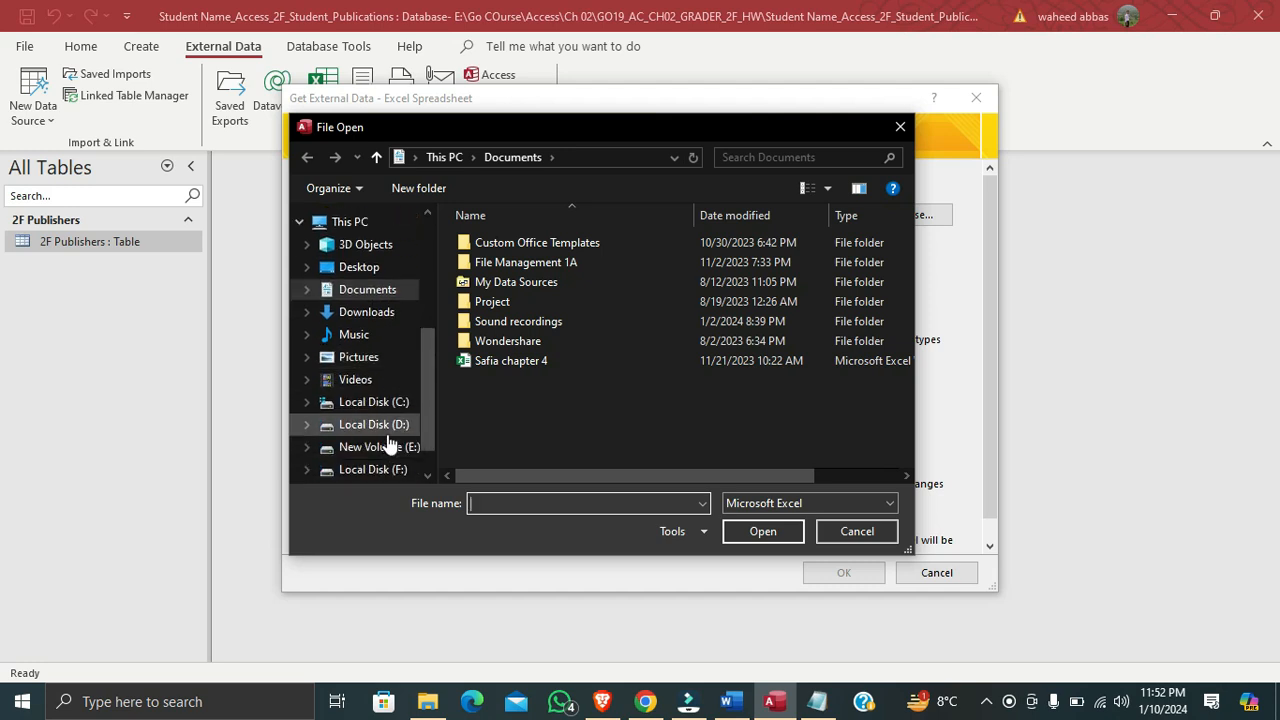
left_click(389, 447)
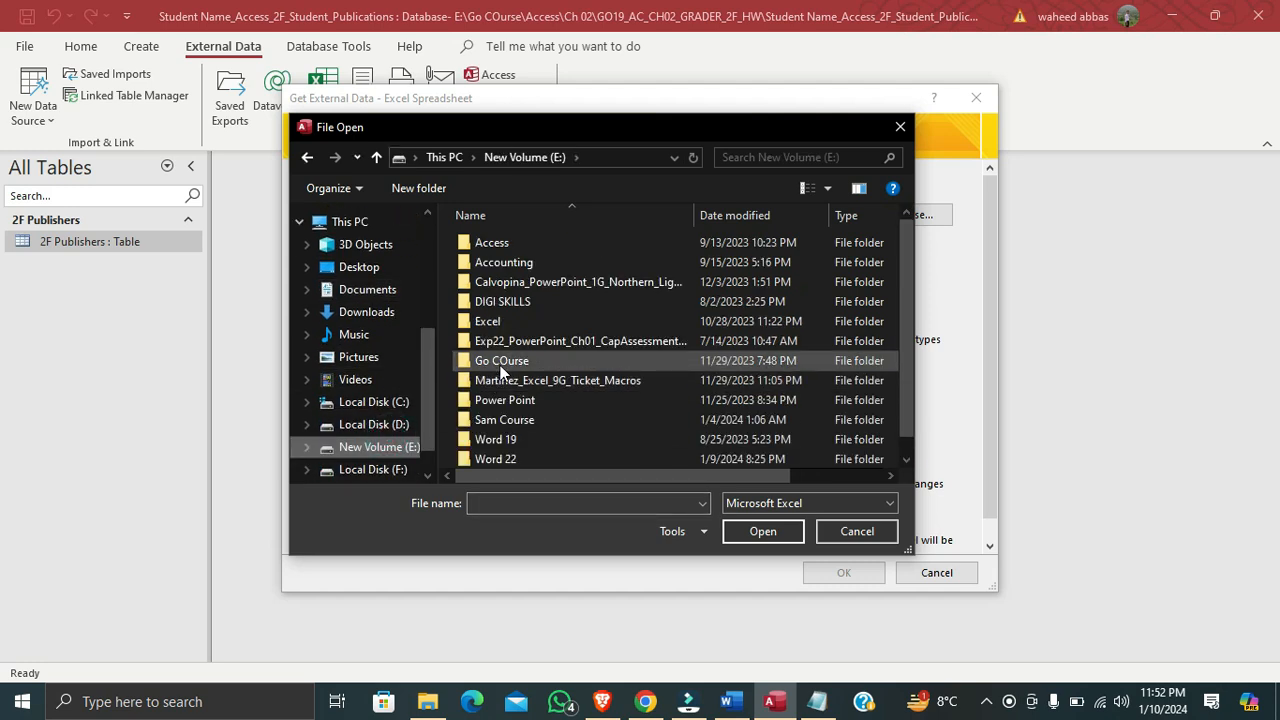
double_click(501, 363)
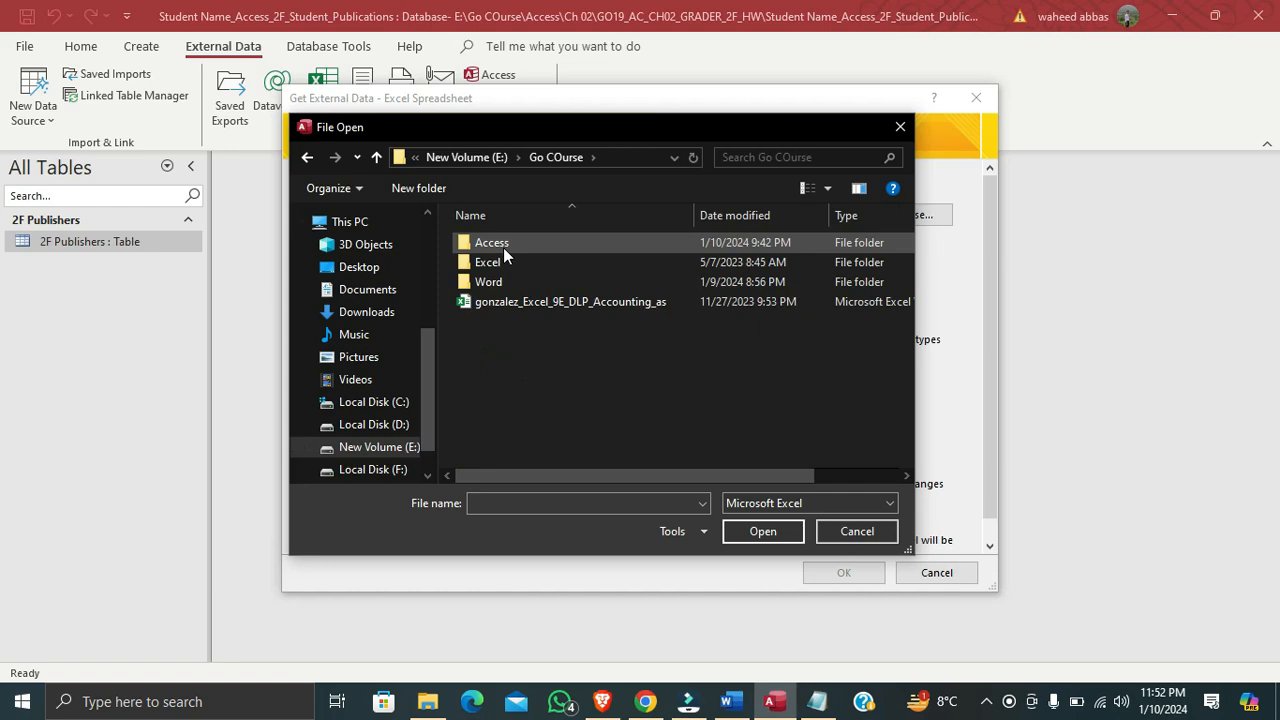
double_click(504, 248)
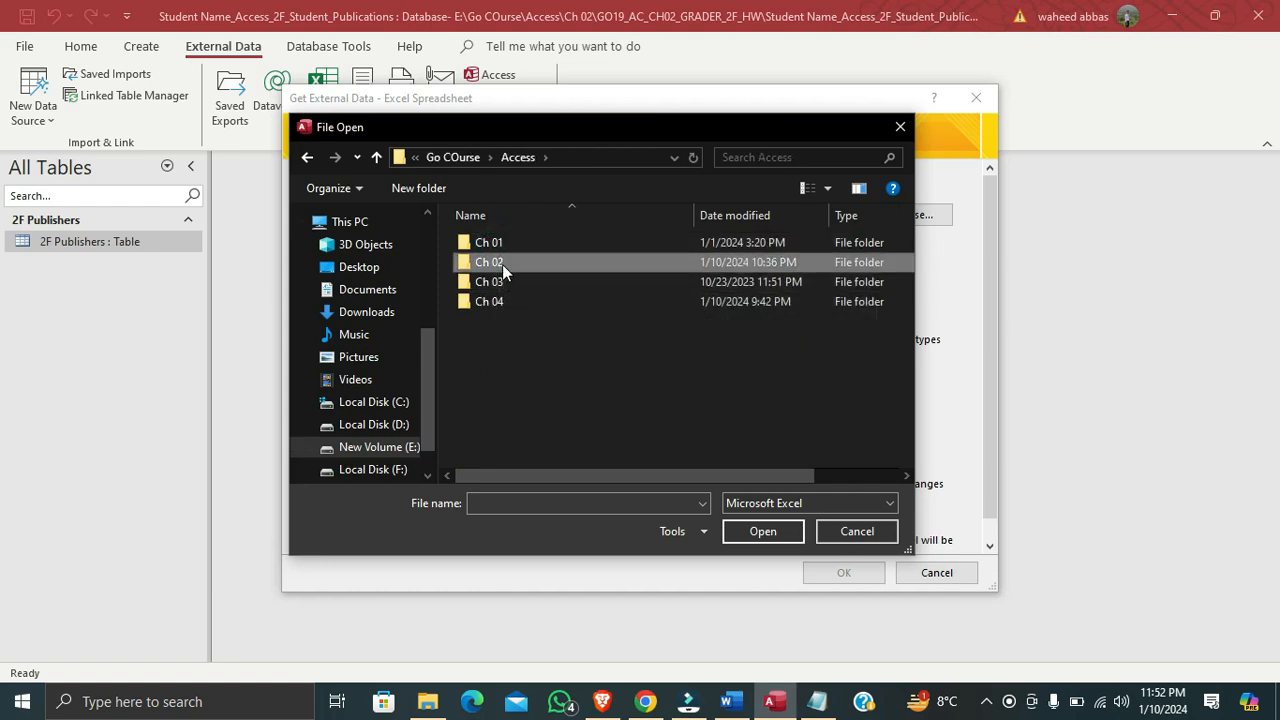
double_click(502, 263)
double_click(502, 250)
left_click(490, 248)
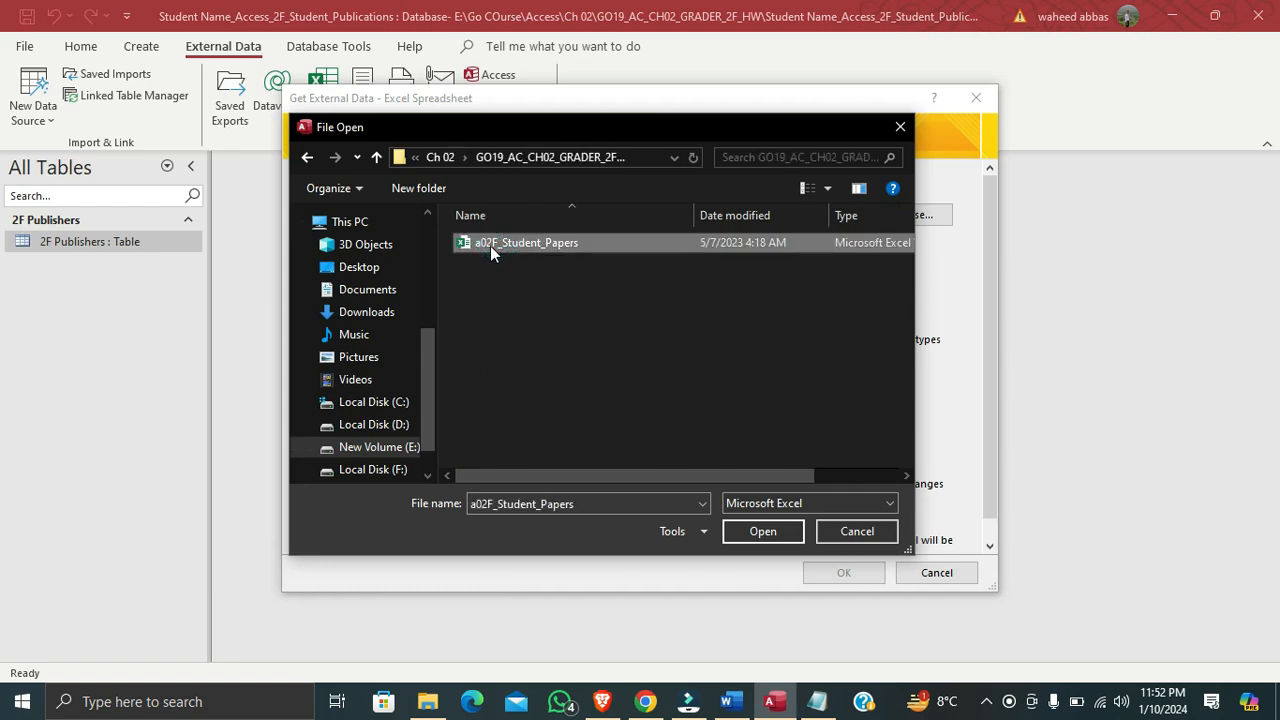
double_click(490, 246)
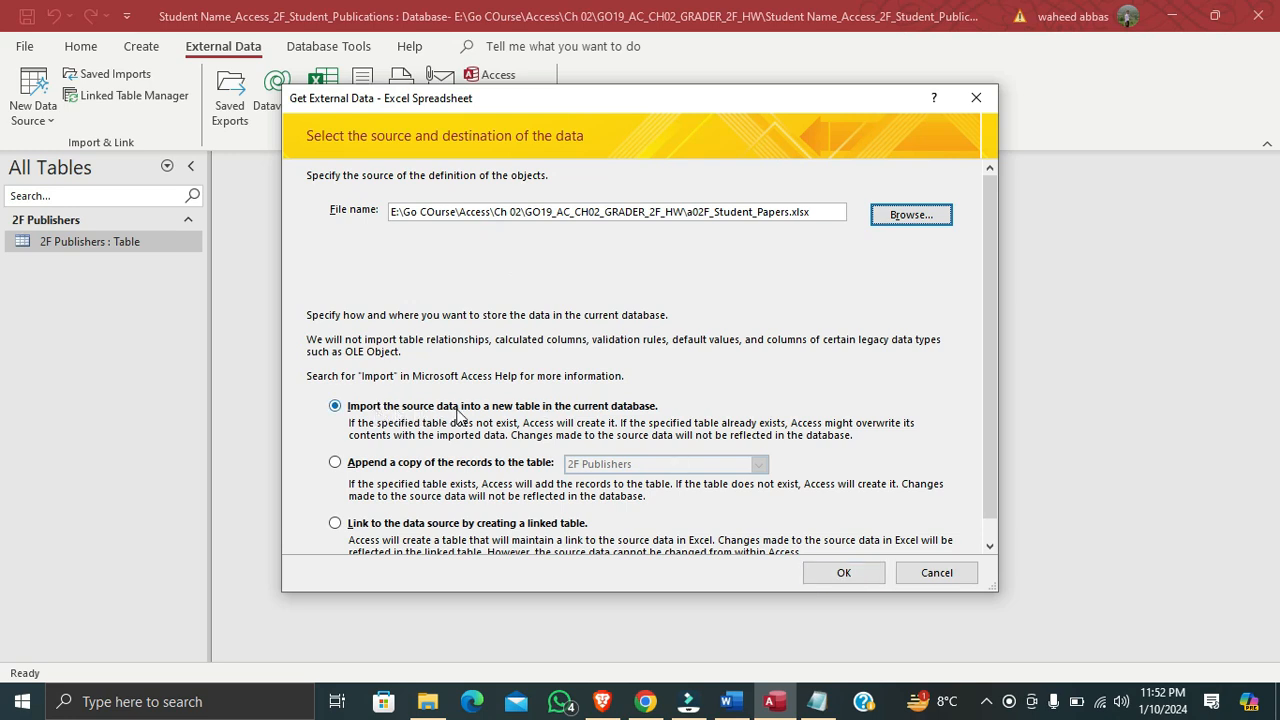
left_click(843, 572)
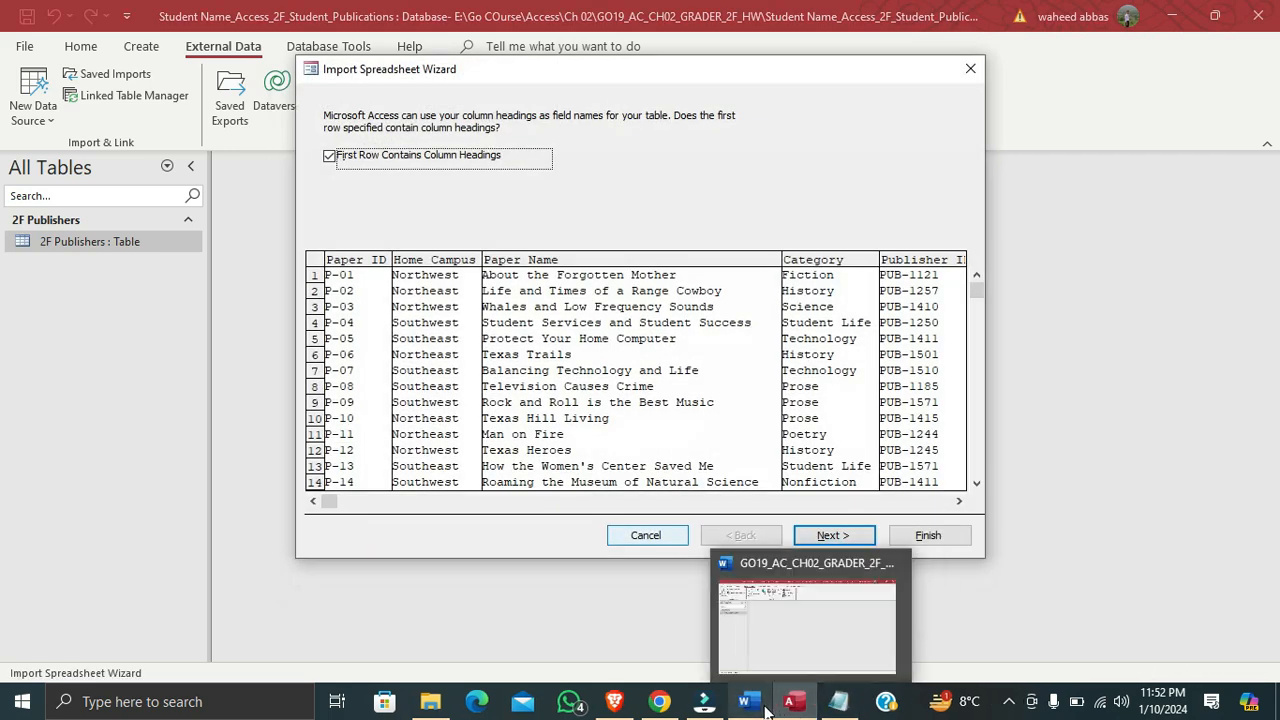
Check step 2 in the Word instructions, then in Access keep the first row as column headings and accept the default field options
left_click(732, 701)
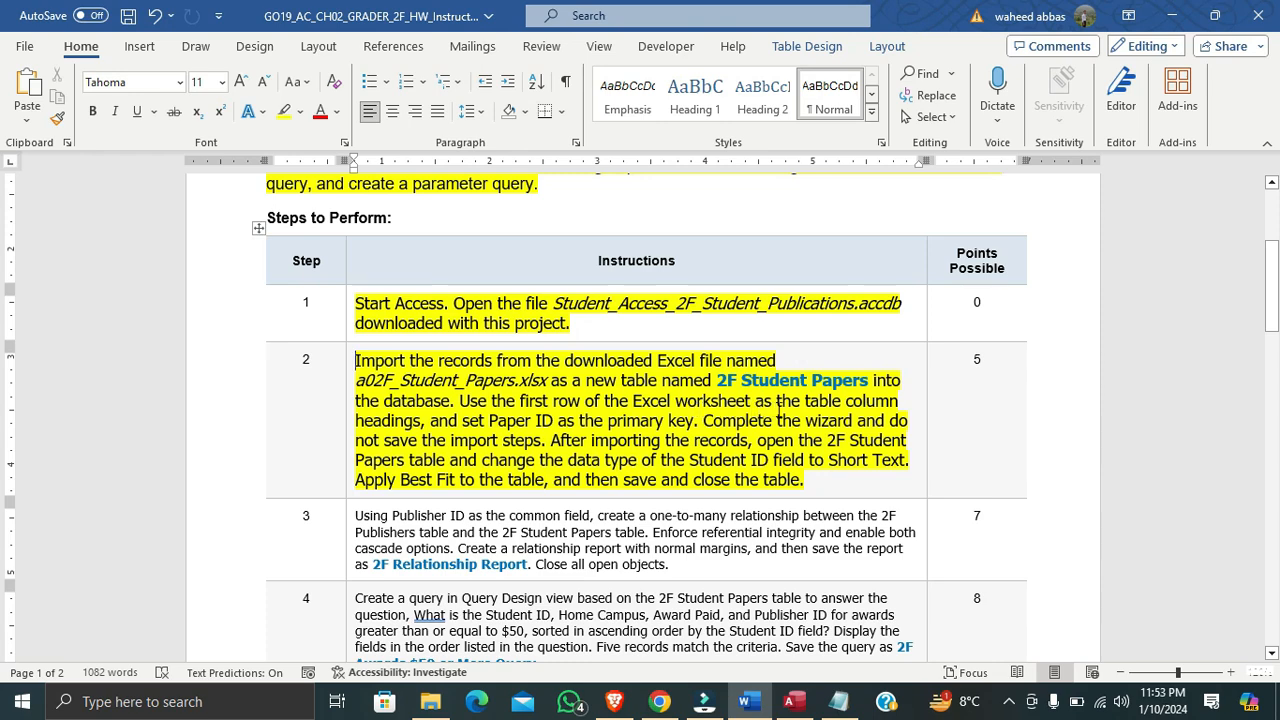
left_click(793, 701)
left_click(375, 167)
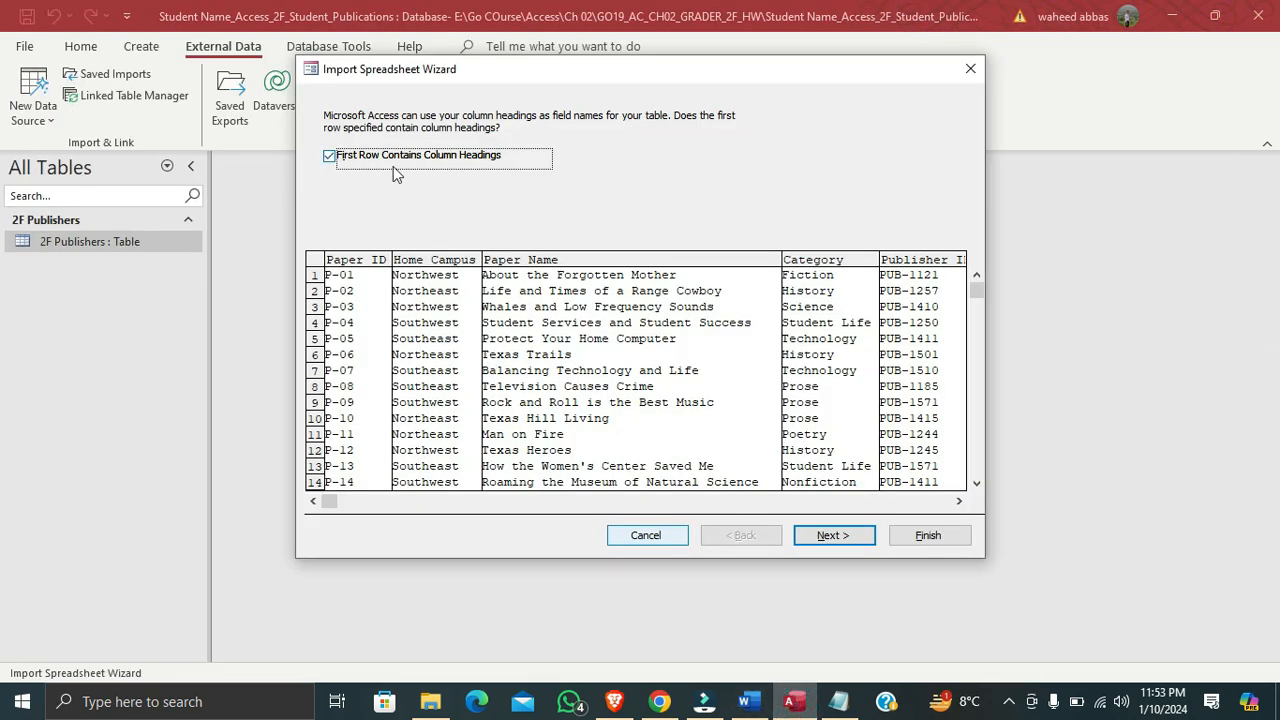
left_click(417, 159)
left_click(414, 159)
left_click(834, 536)
left_click(830, 536)
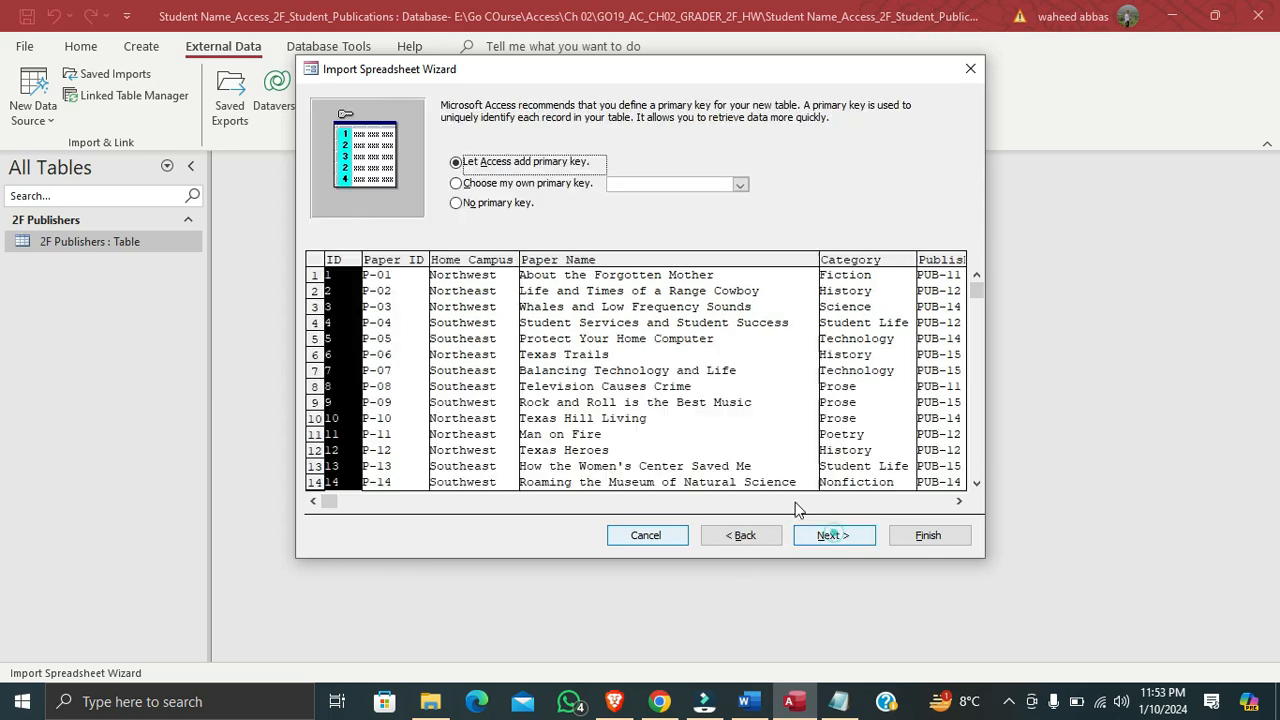
Consult the Word instructions for the key field and set Paper ID as the imported table's own primary key in Access
left_click(748, 702)
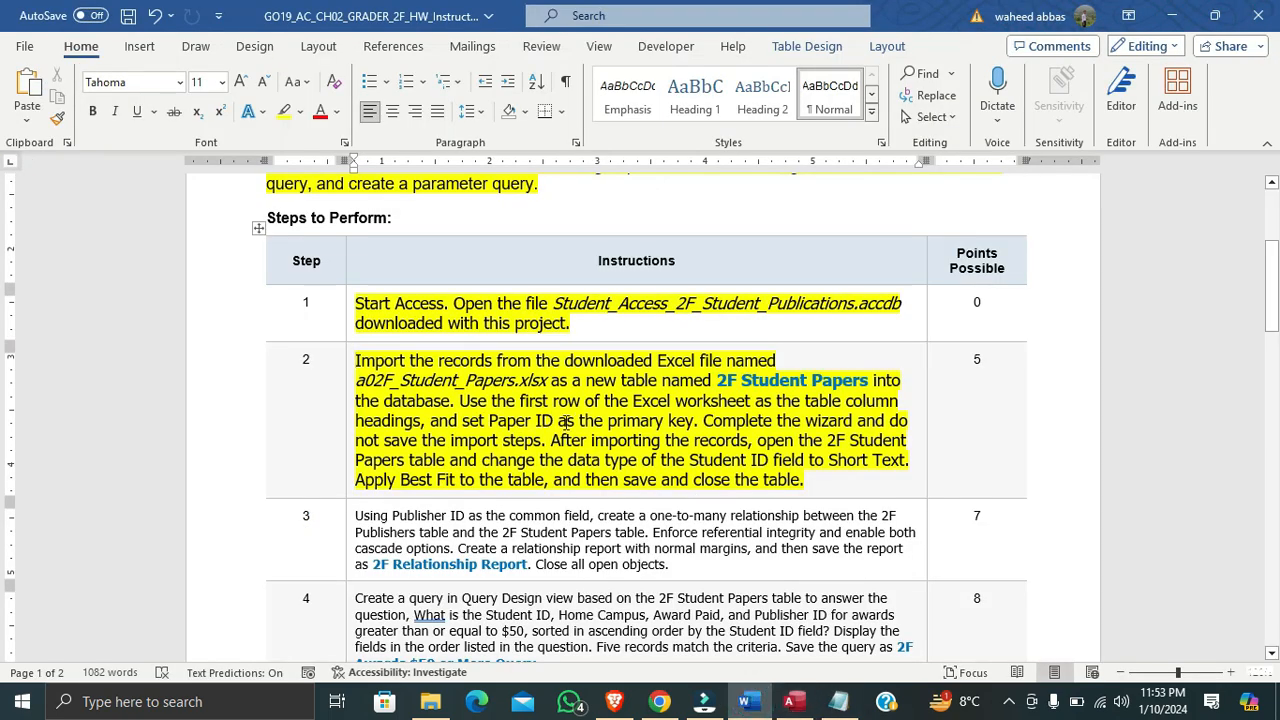
left_click(794, 702)
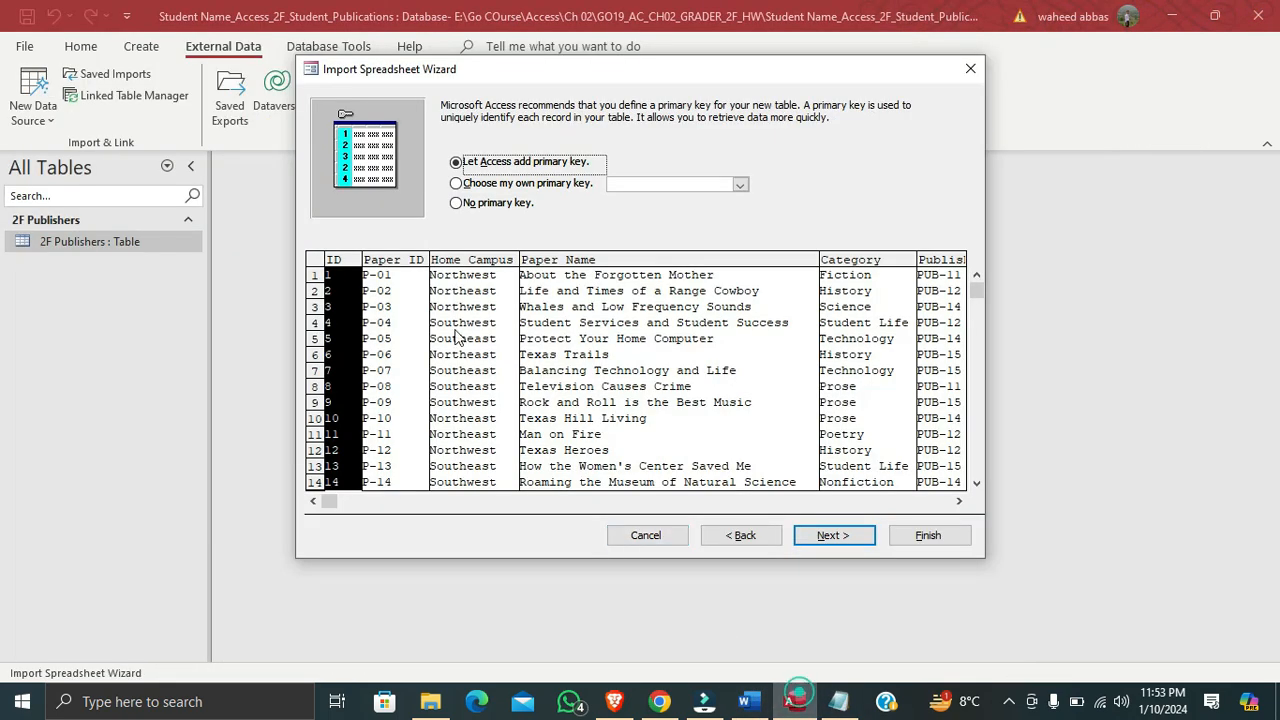
left_click(510, 184)
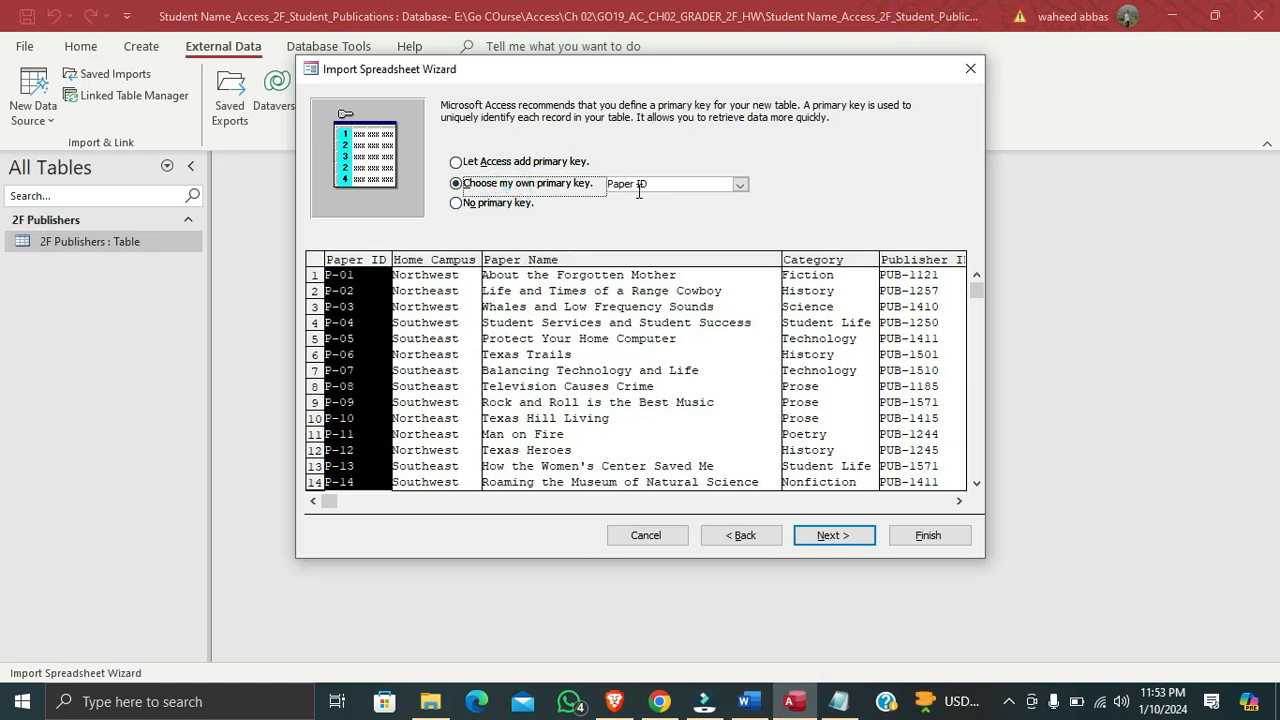
left_click(815, 538)
Name the imported table 2F Student Papers, checking the name against the Word instructions, and finish the import in Access
left_click(744, 702)
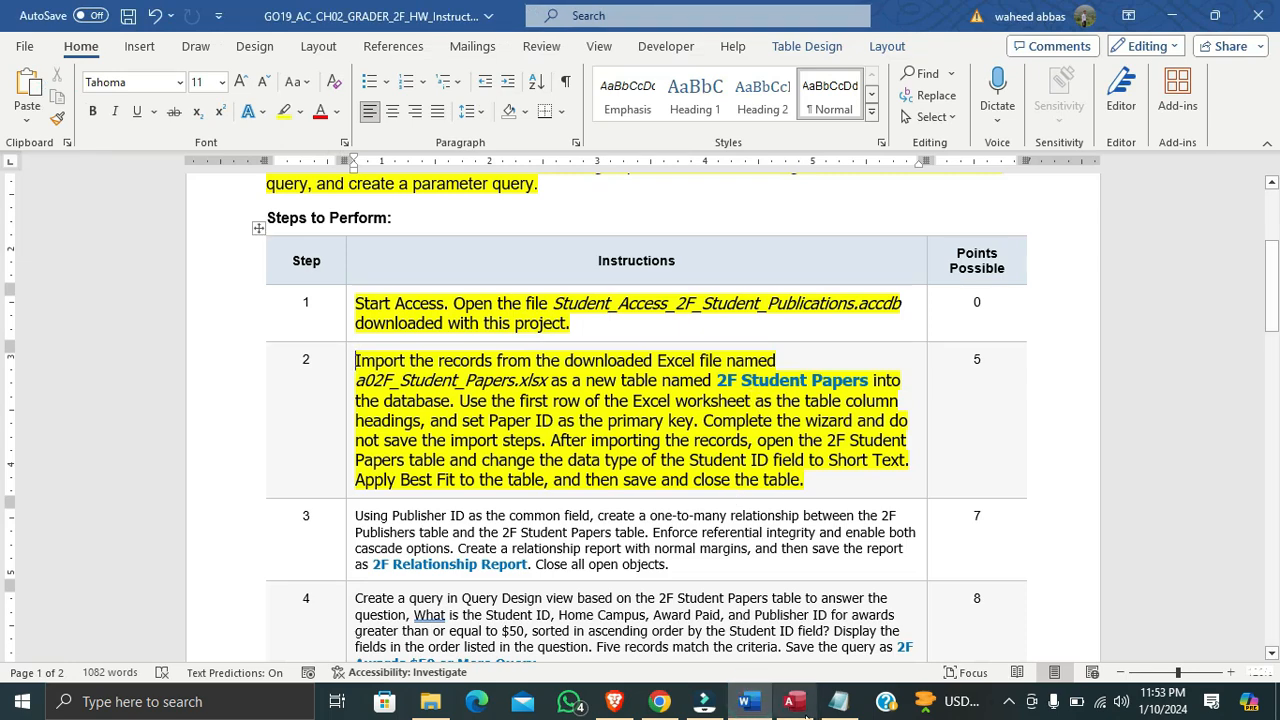
left_click(796, 703)
type("2F Student ")
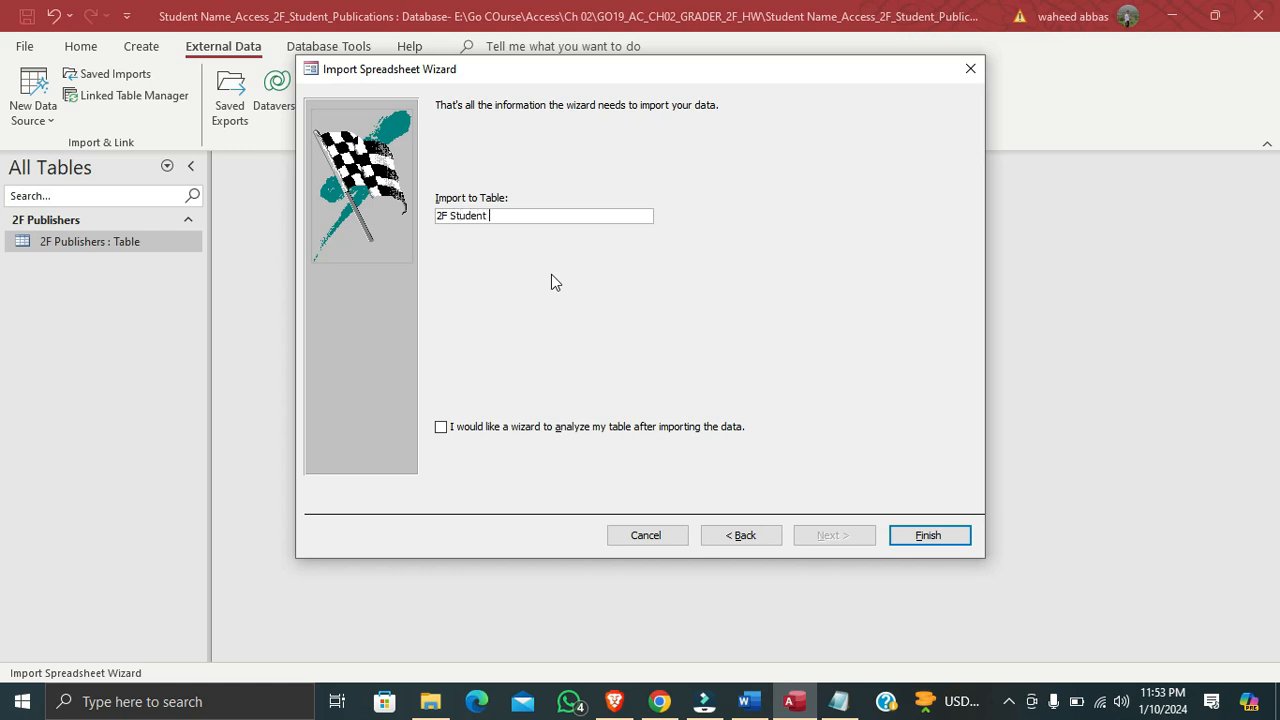
type("Papers")
left_click(744, 701)
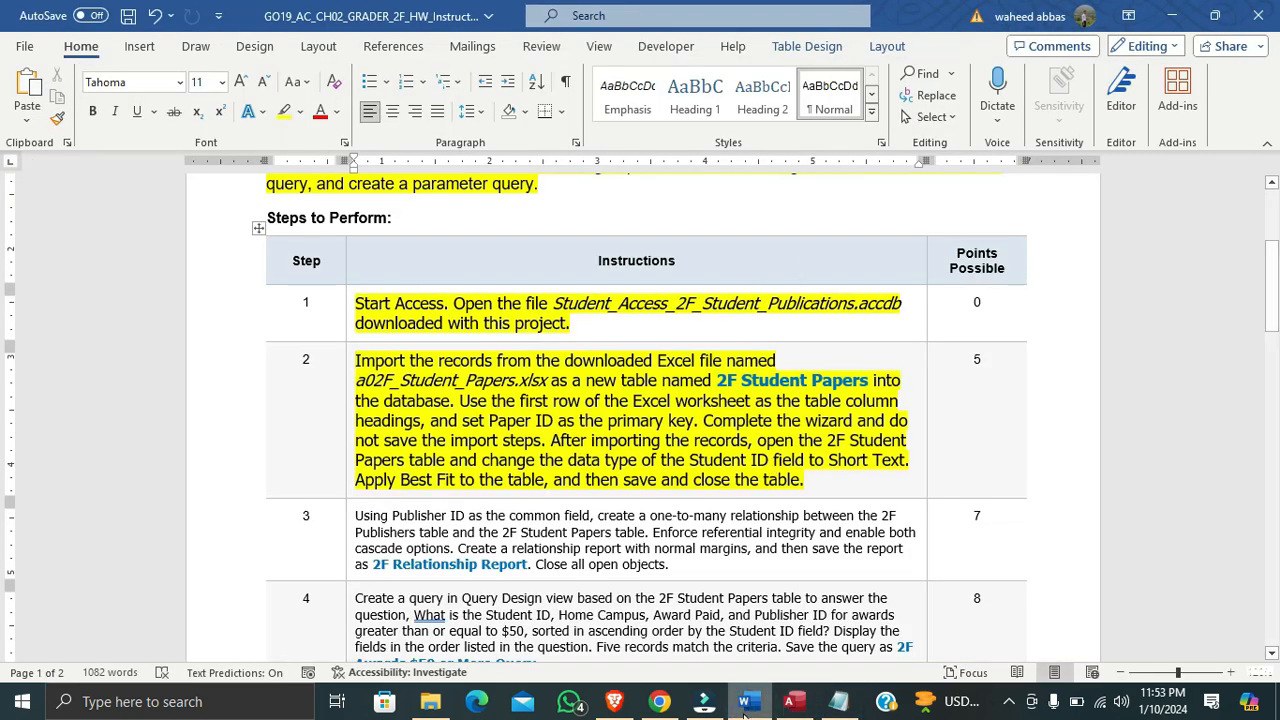
left_click(790, 703)
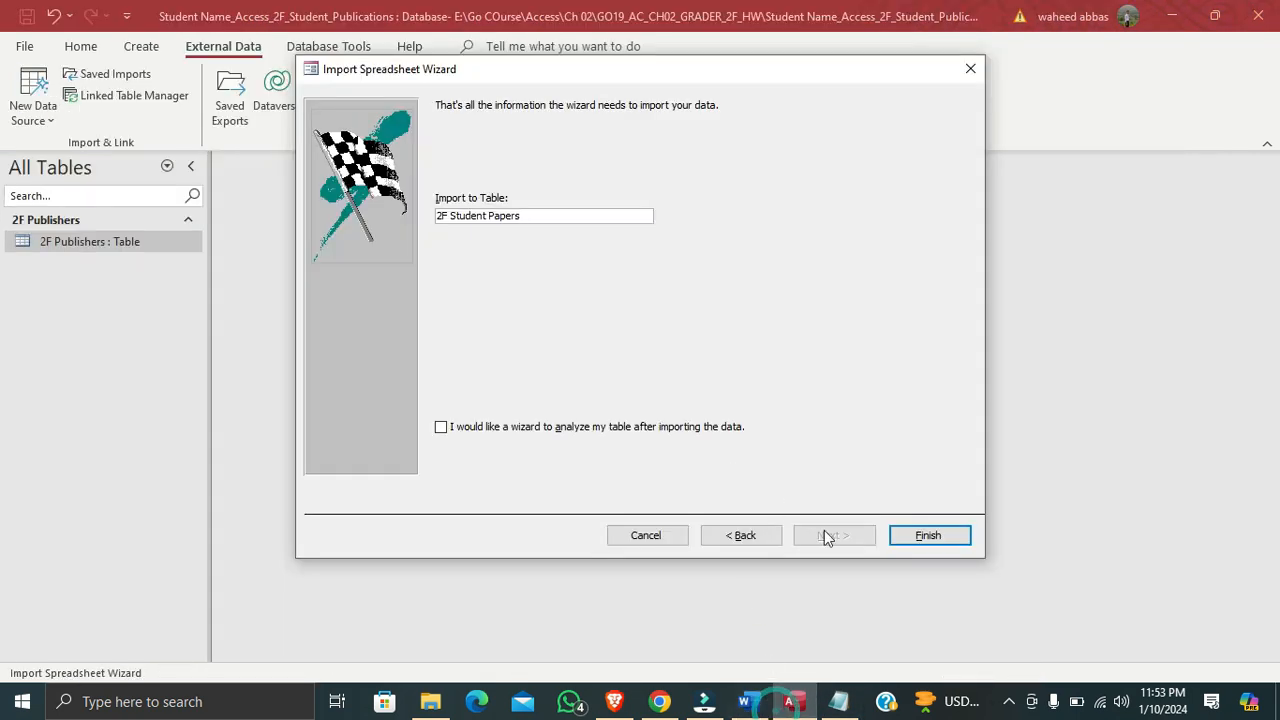
left_click(958, 532)
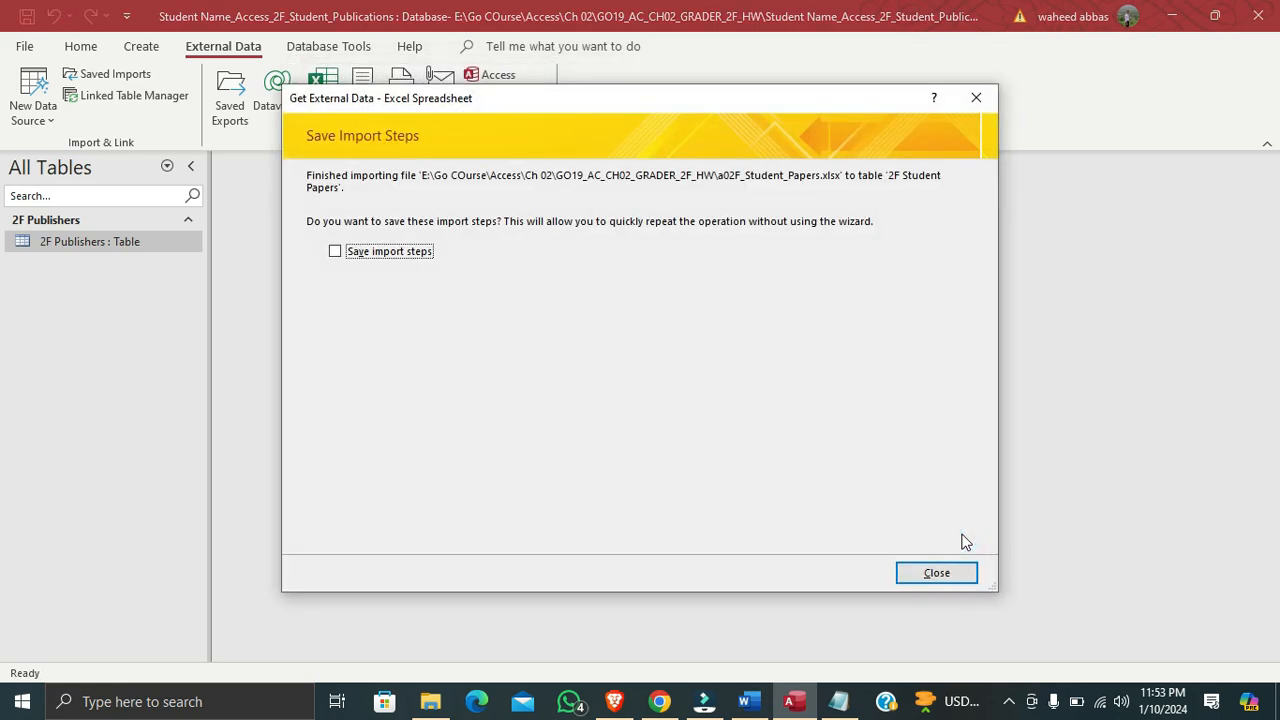
Check the Word instructions about import steps, then close the Access import dialog without saving the import steps
left_click(748, 705)
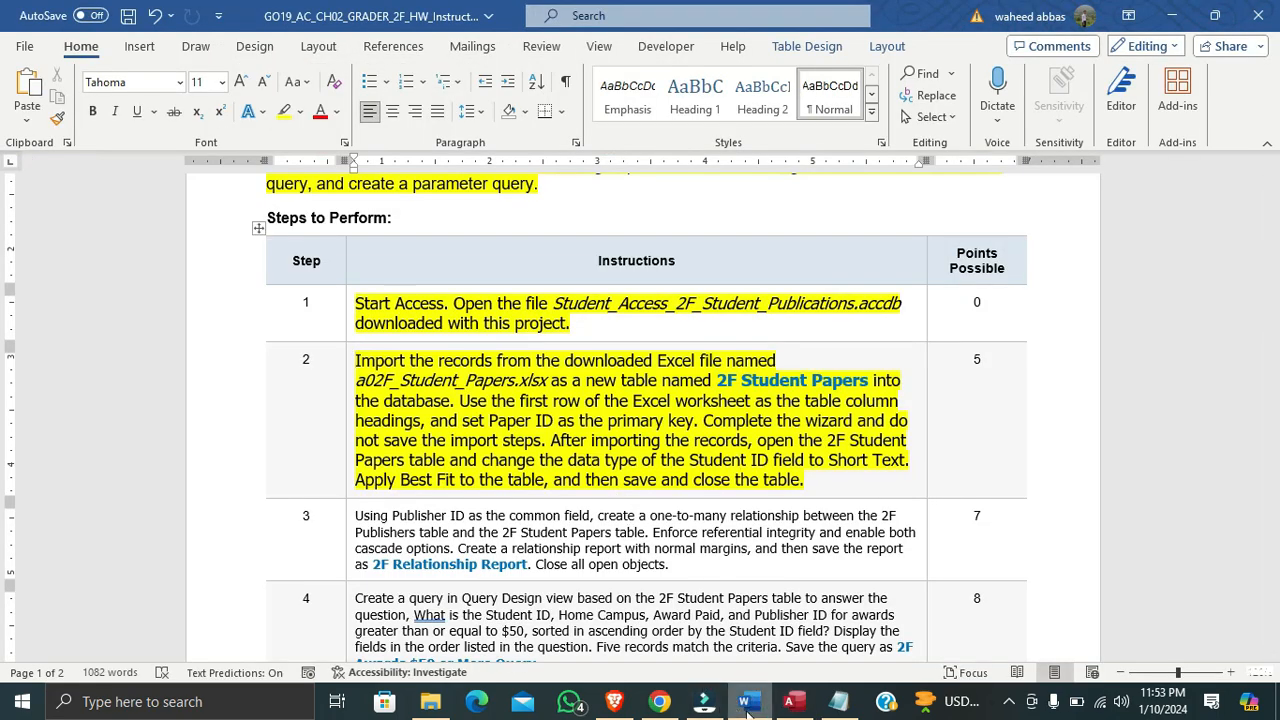
left_click(790, 703)
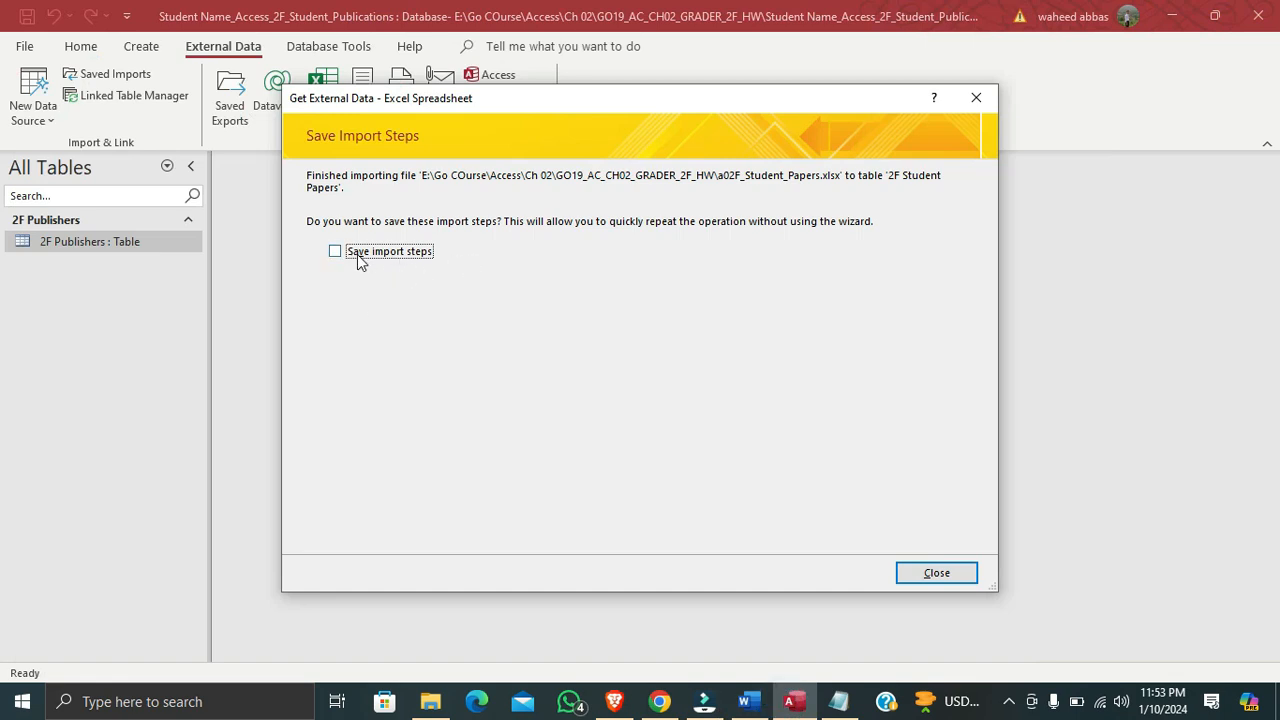
left_click(923, 573)
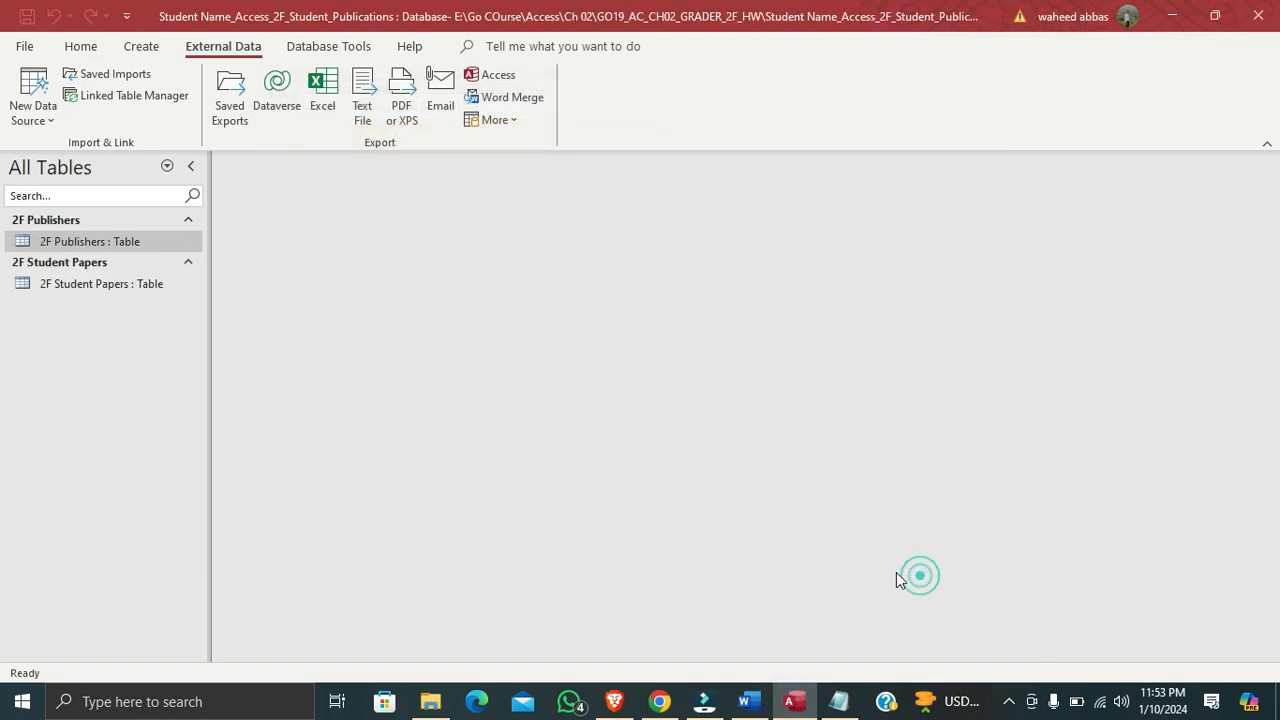
Read the post-import instruction in Word, then open the 2F Student Papers table in Access
left_click(745, 701)
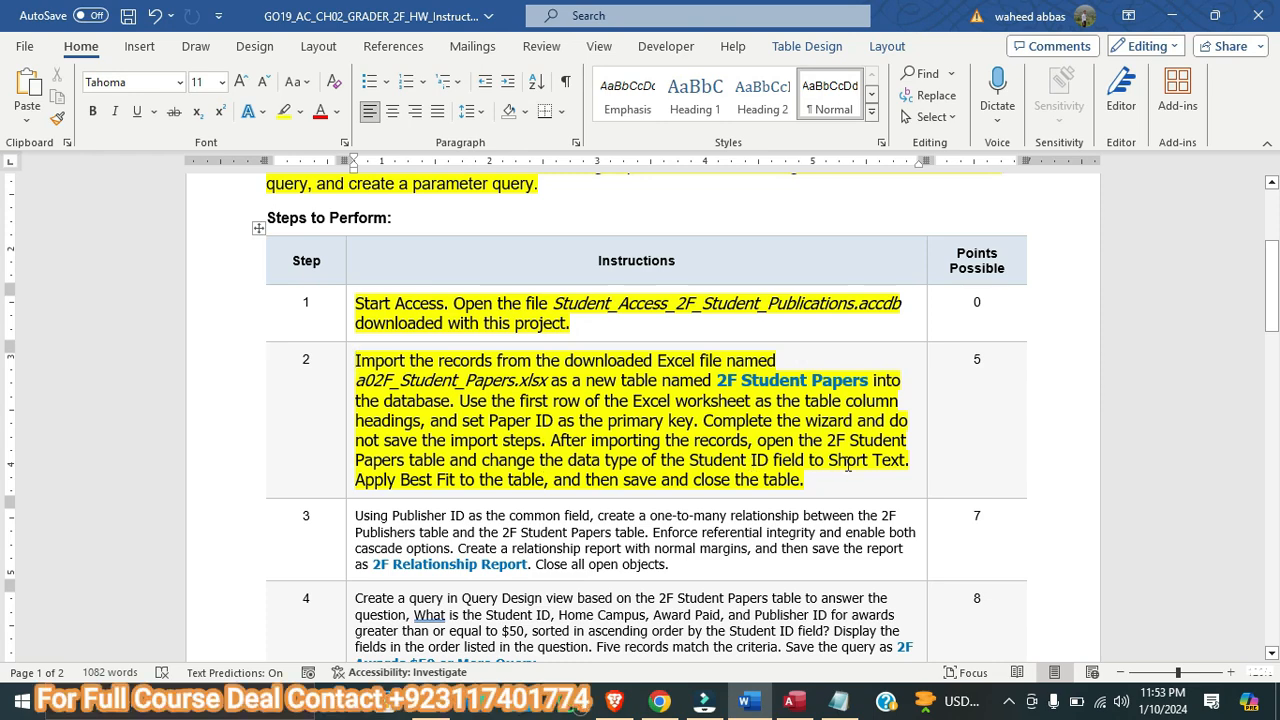
left_click(793, 701)
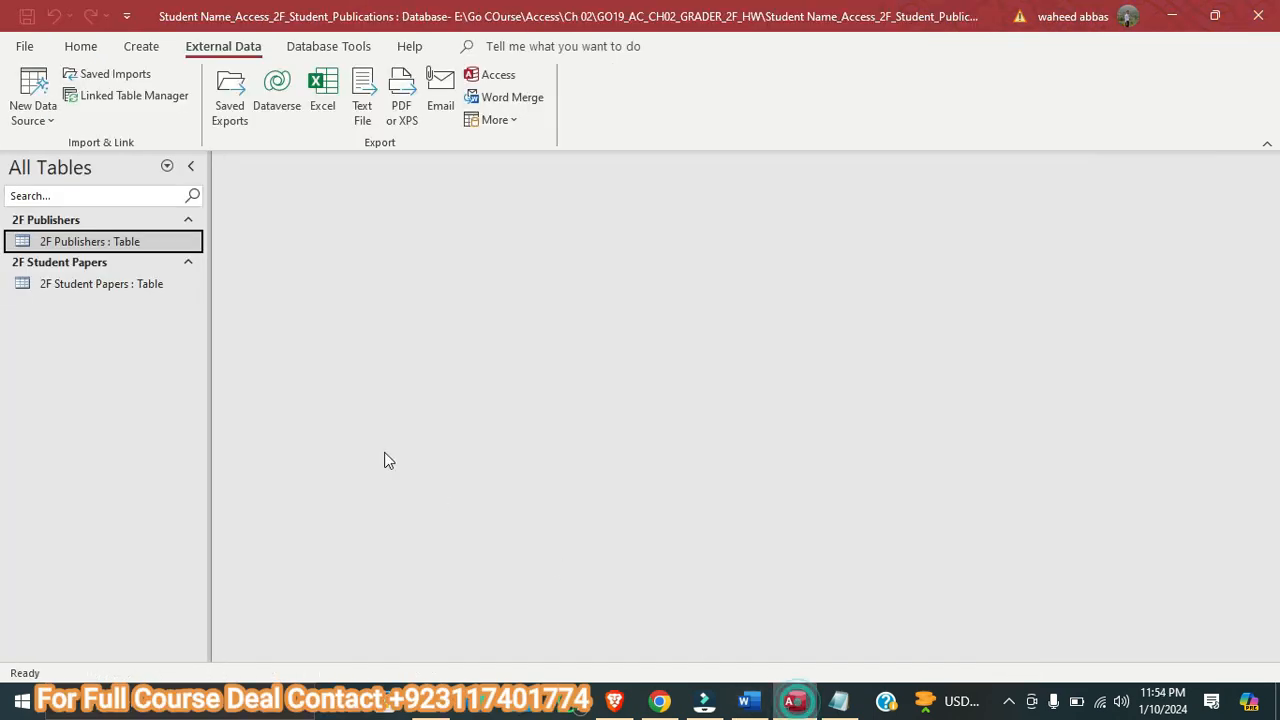
double_click(119, 284)
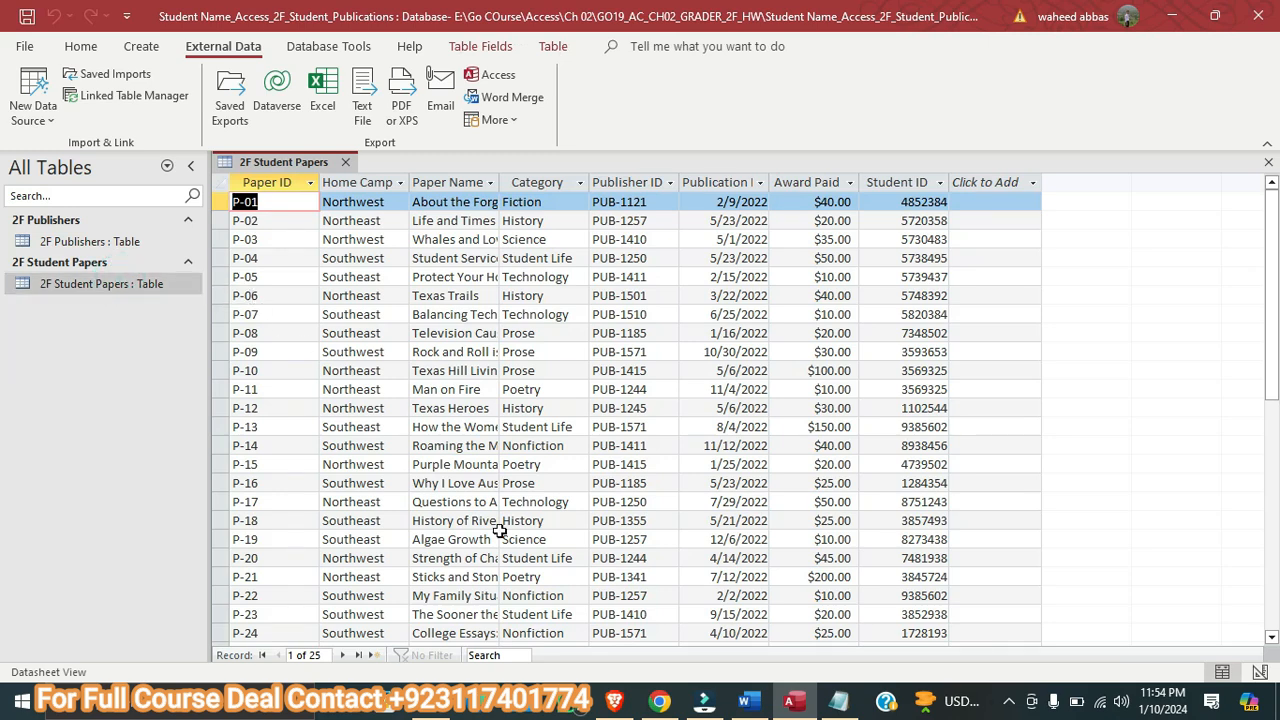
Following the Word instructions, change the Student ID field's data type to Short Text in Access and save the table
left_click(750, 702)
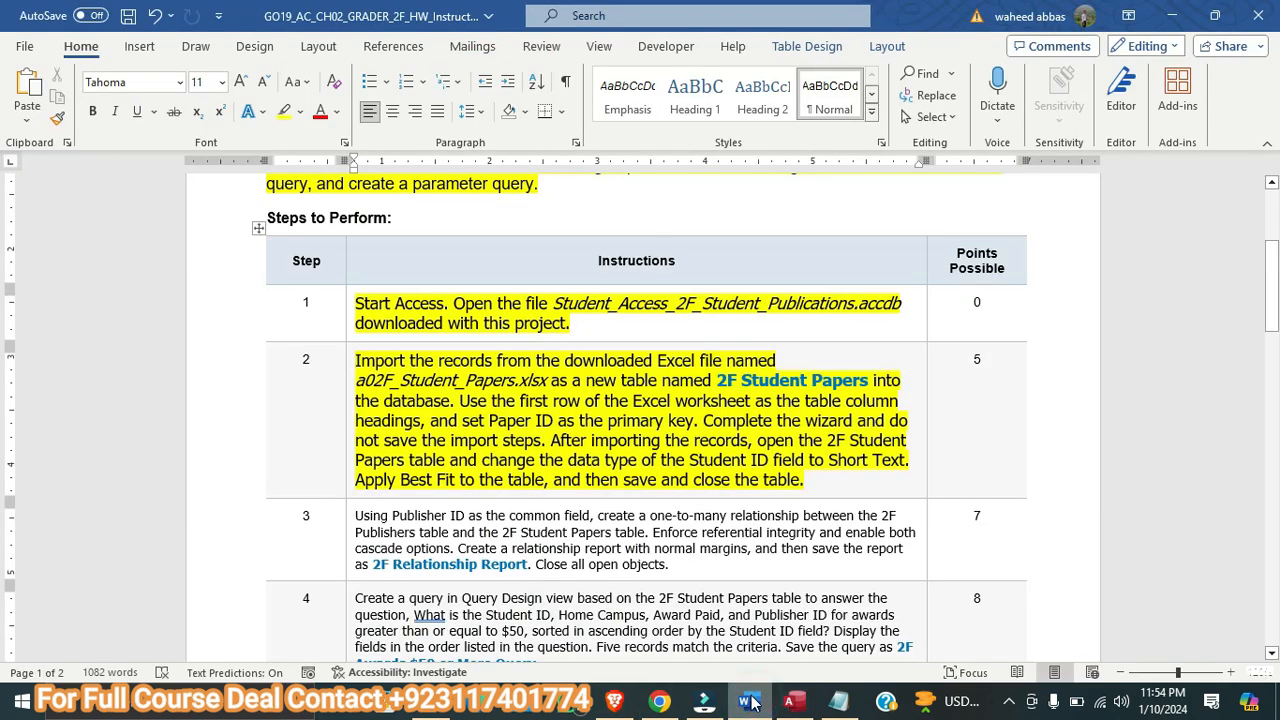
left_click(792, 702)
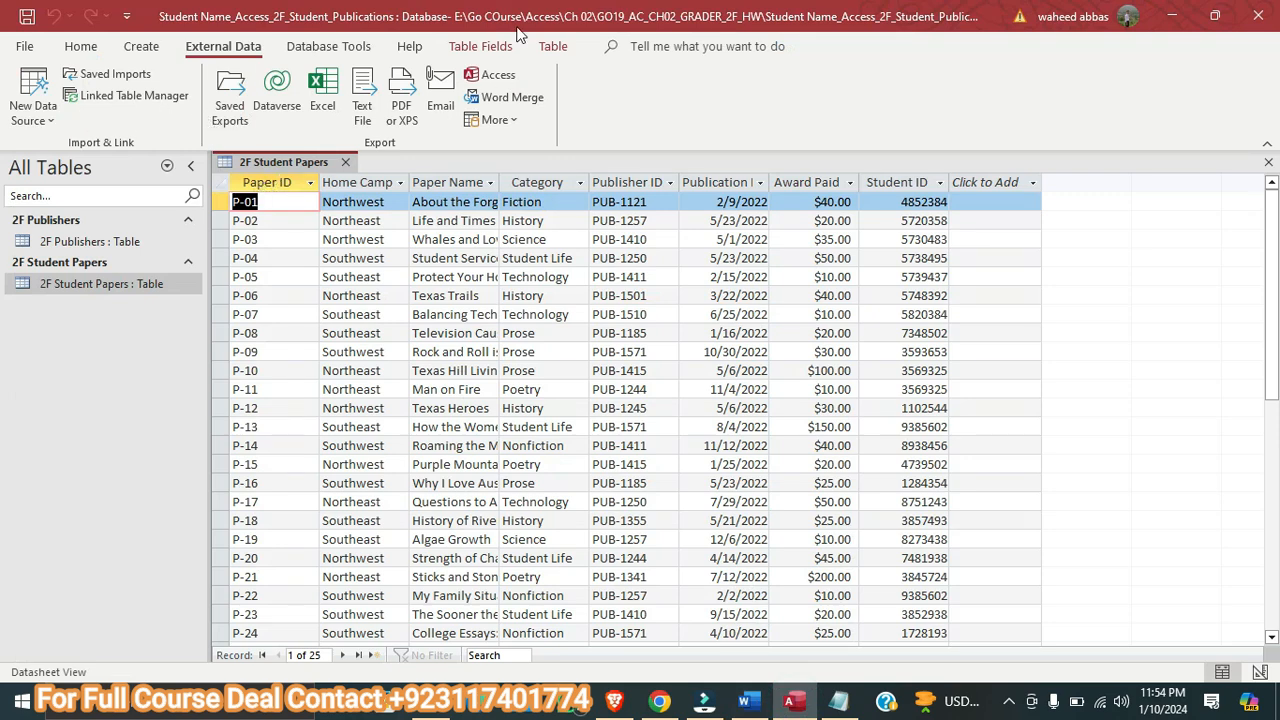
left_click(477, 47)
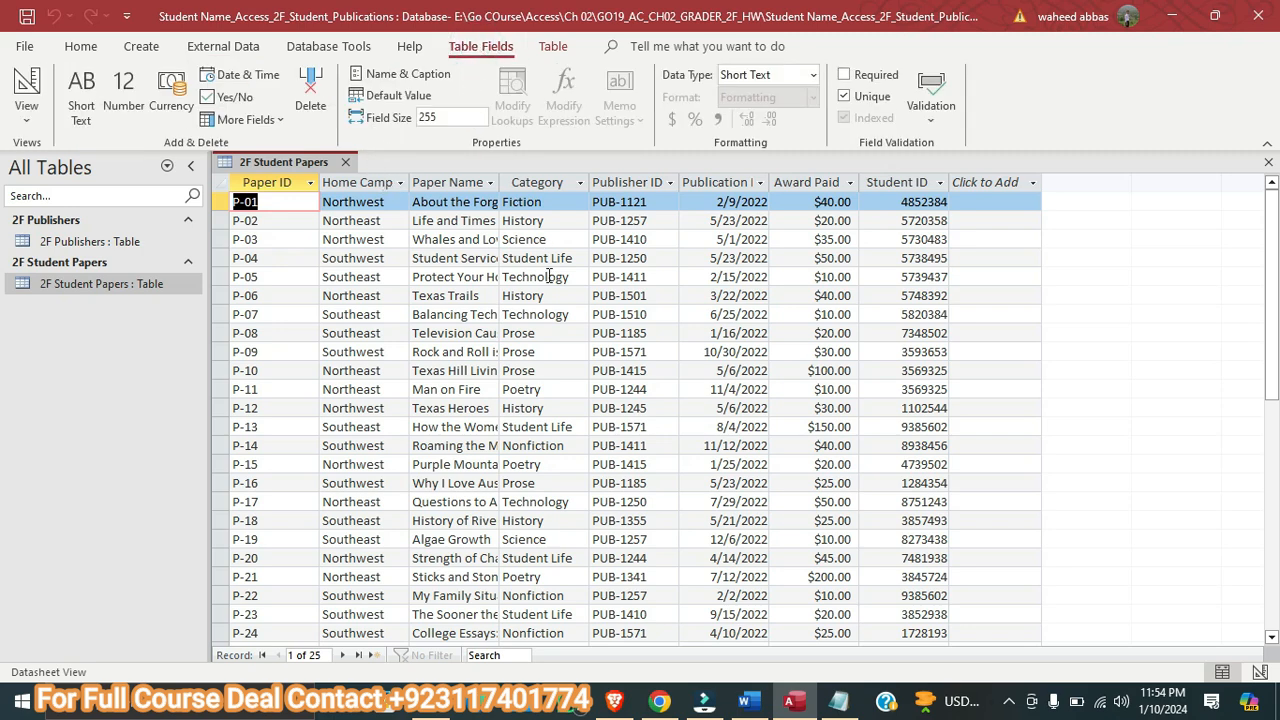
left_click(750, 703)
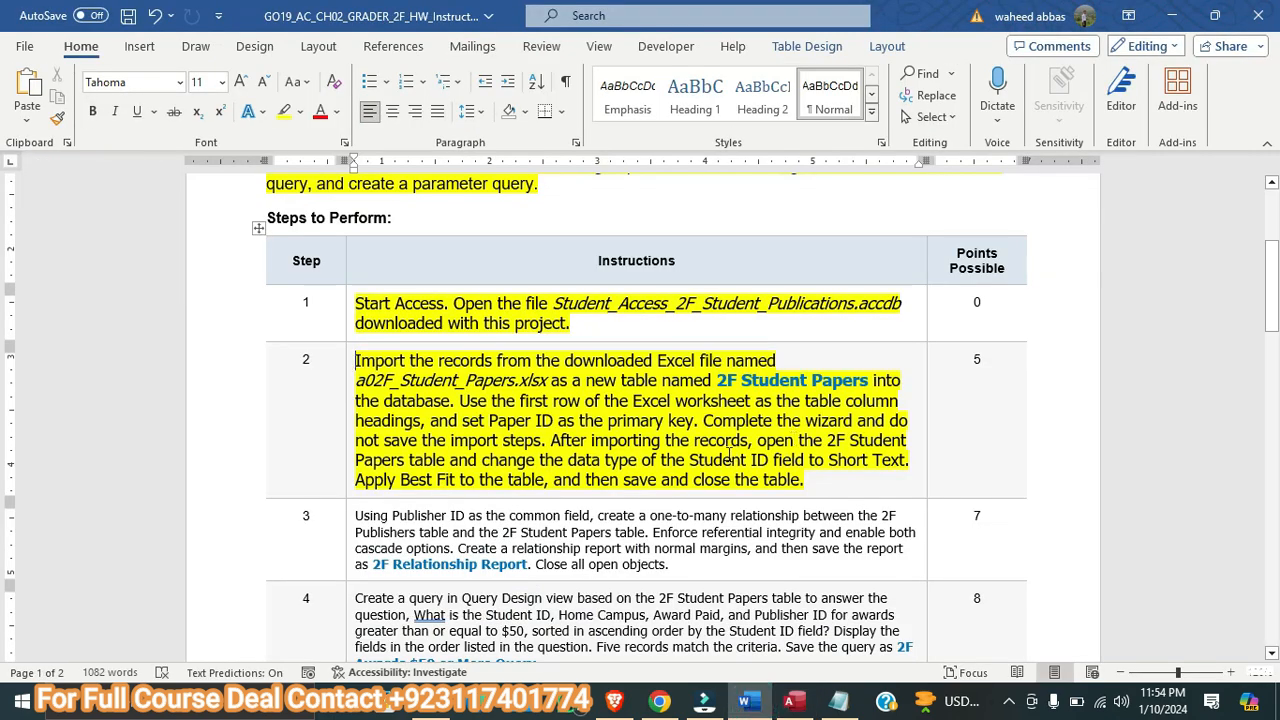
left_click(791, 700)
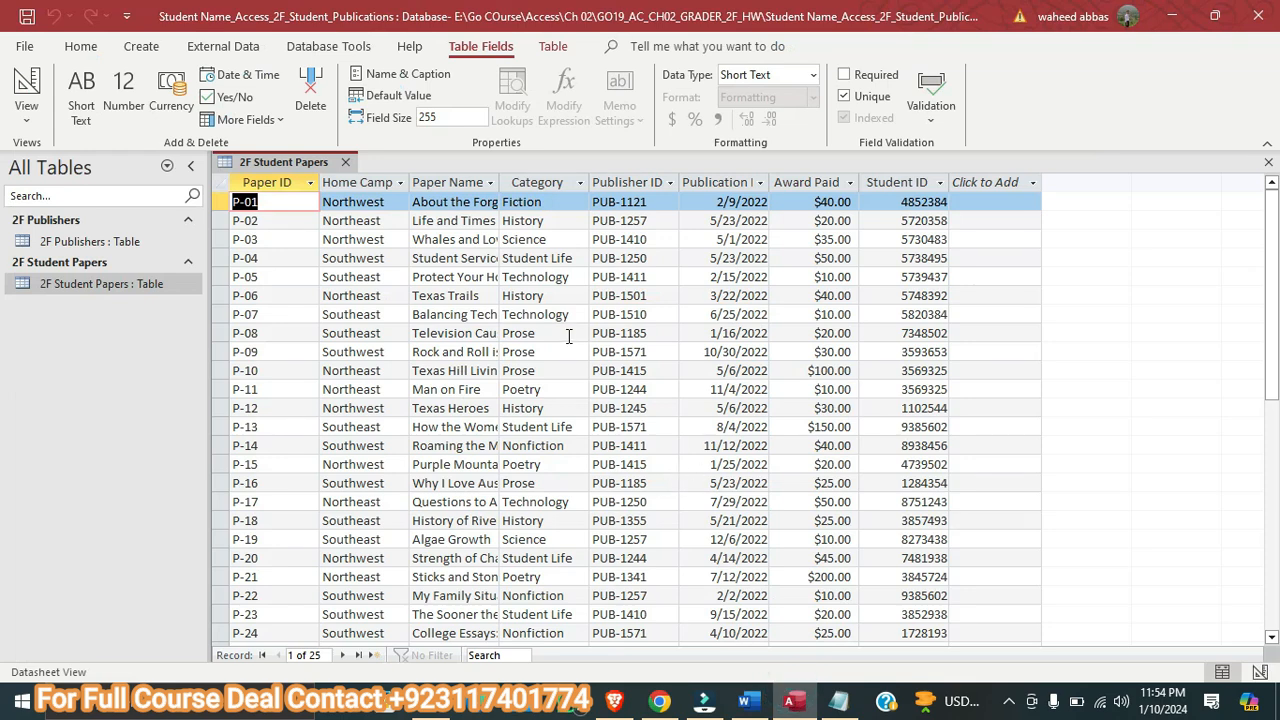
left_click(900, 182)
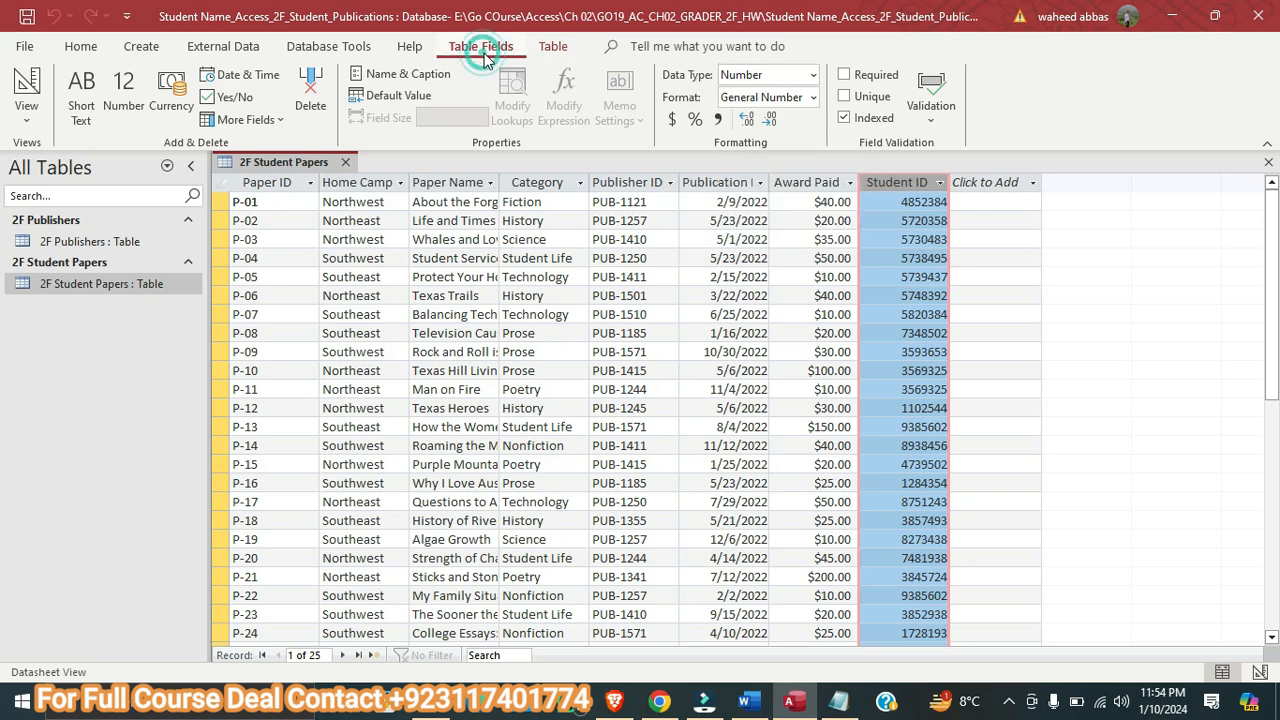
left_click(811, 78)
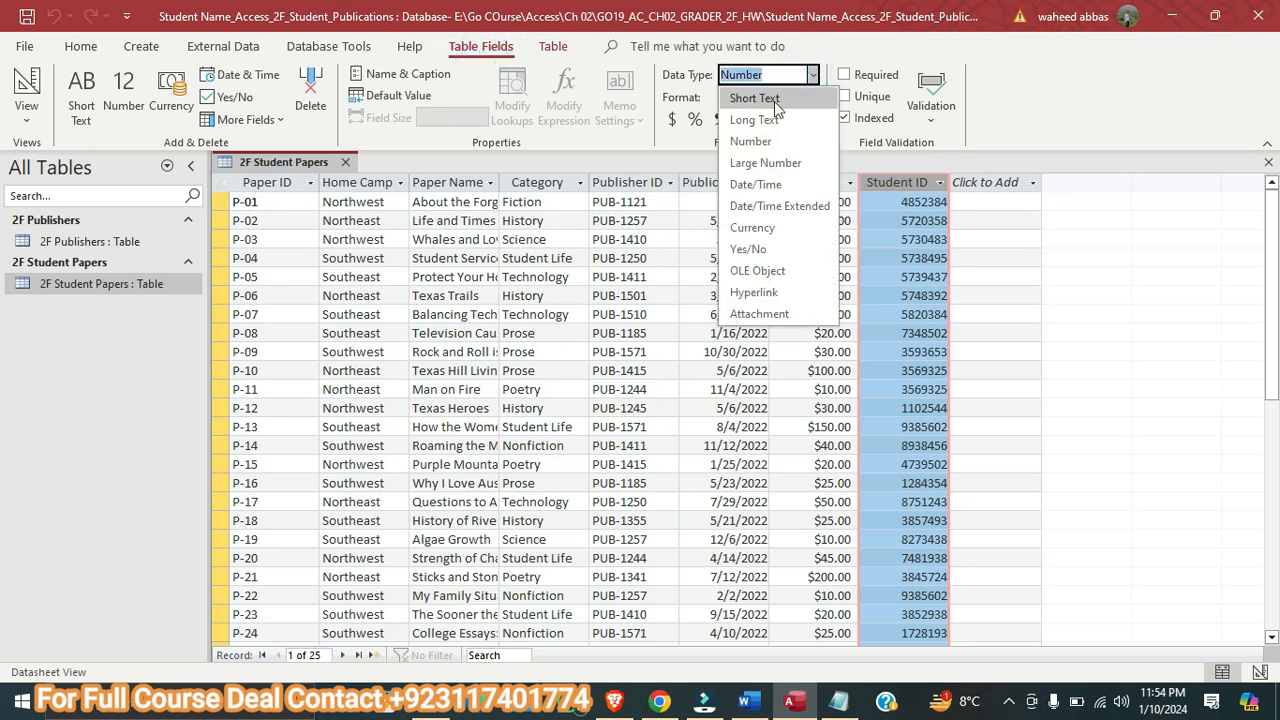
left_click(768, 97)
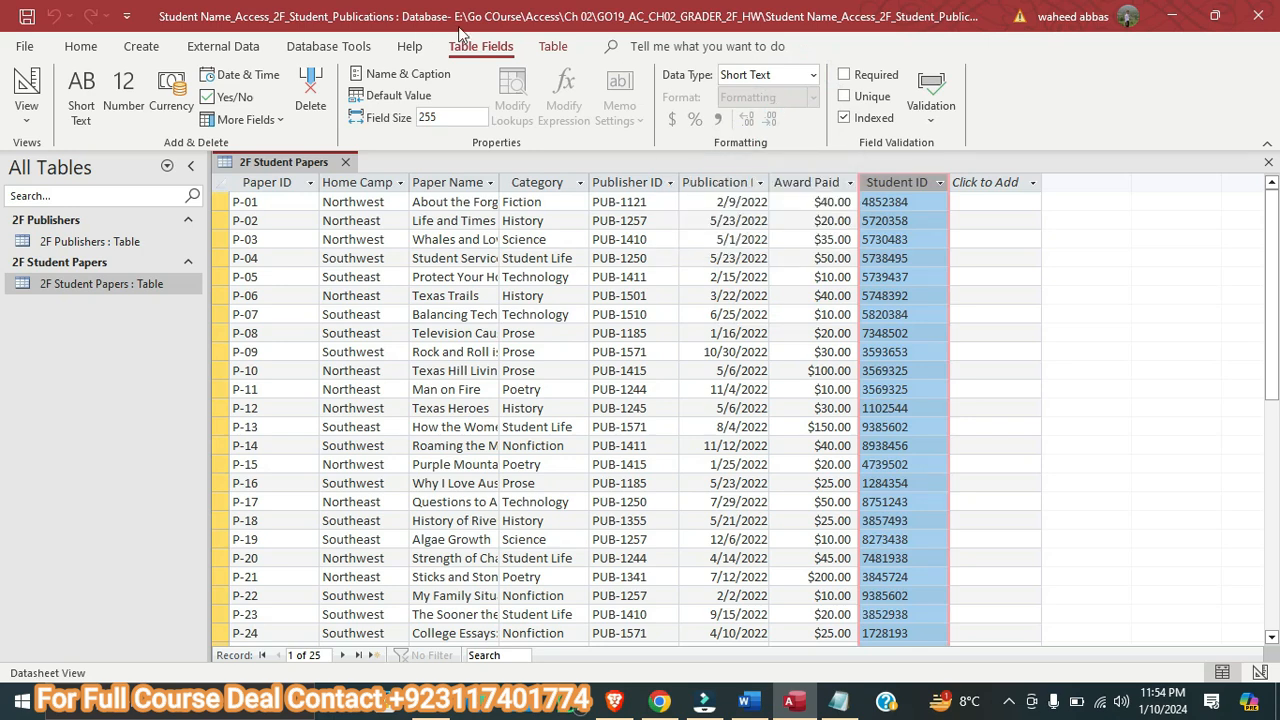
right_click(278, 165)
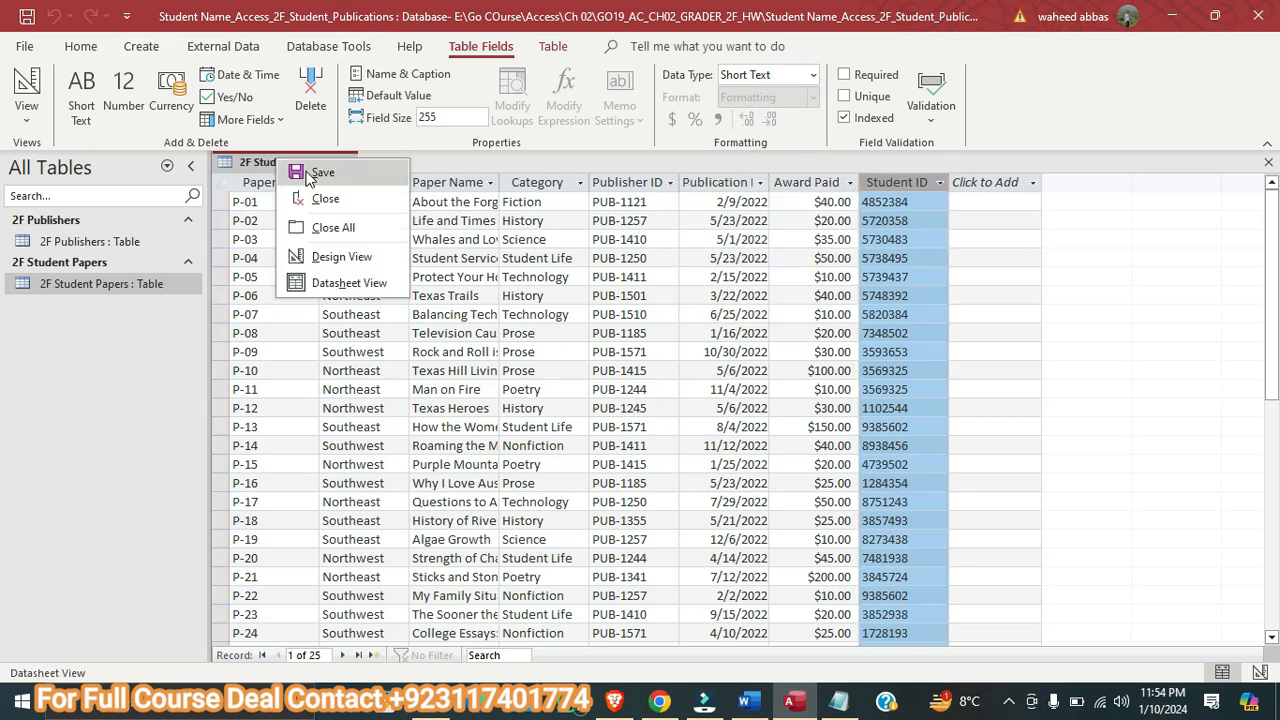
left_click(300, 171)
Check the Word instructions, then apply Best Fit to all column widths of the 2F Student Papers table in Access
left_click(744, 700)
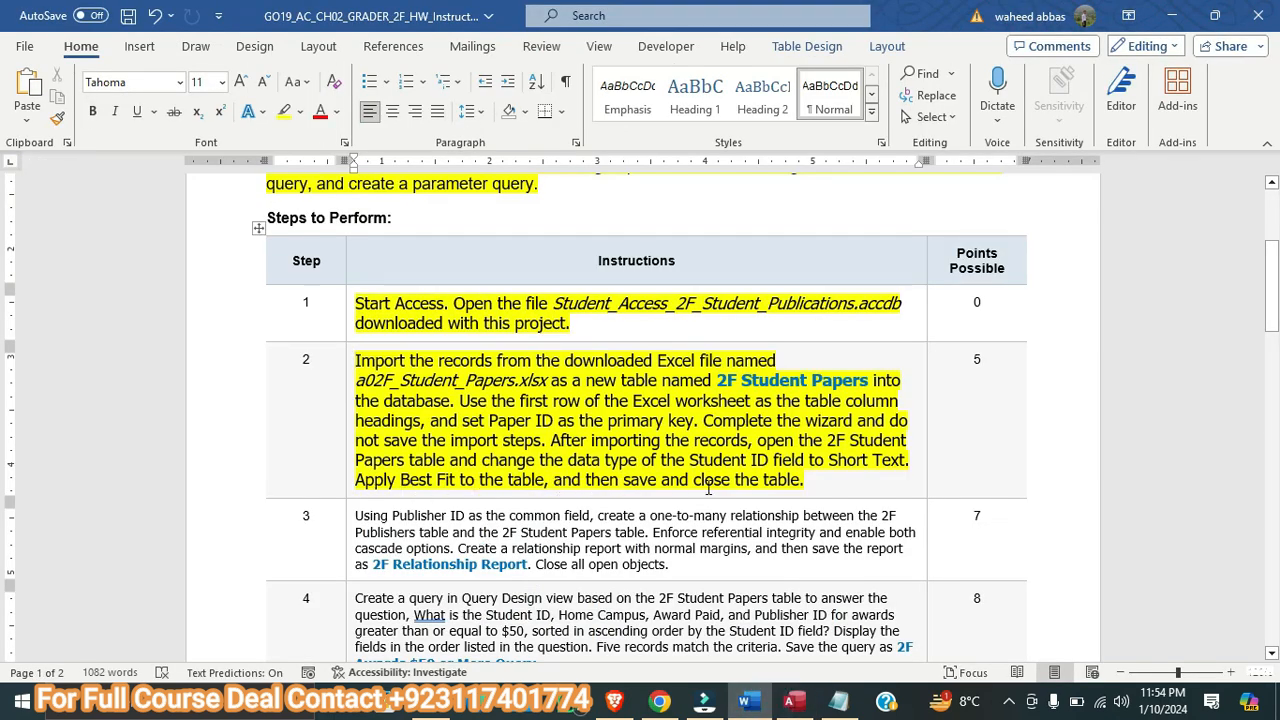
left_click(792, 700)
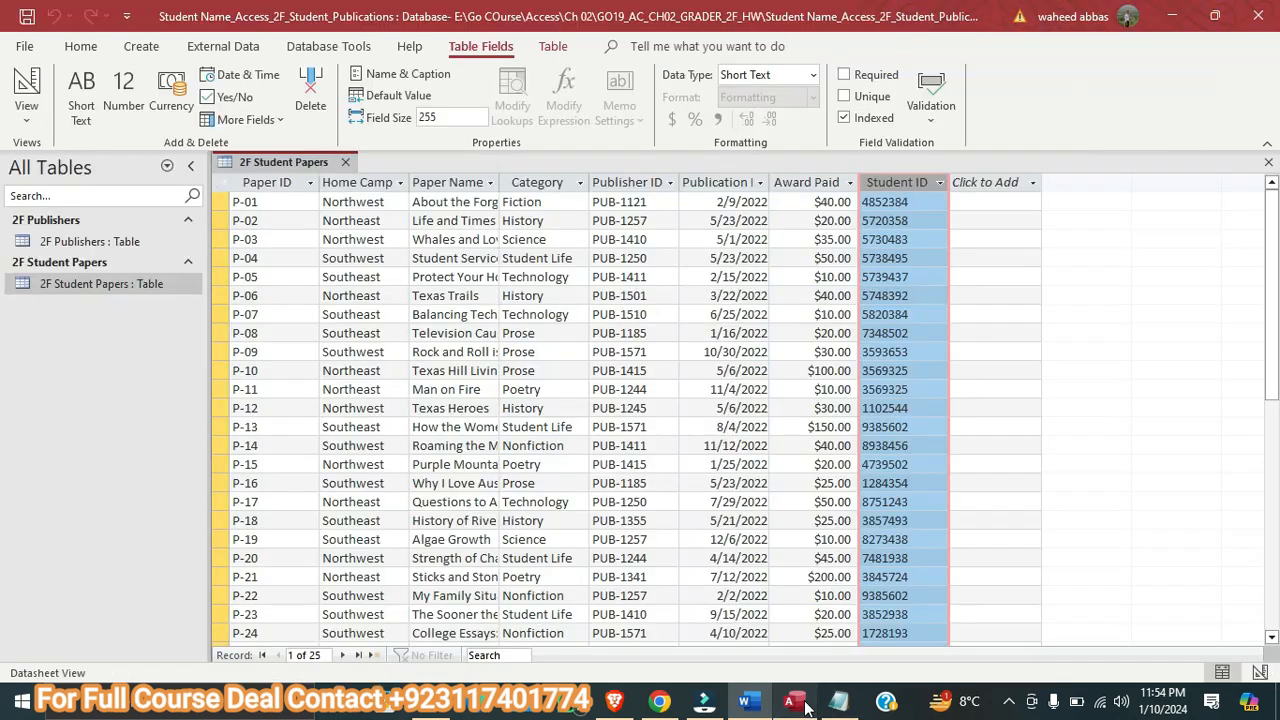
left_click(221, 186)
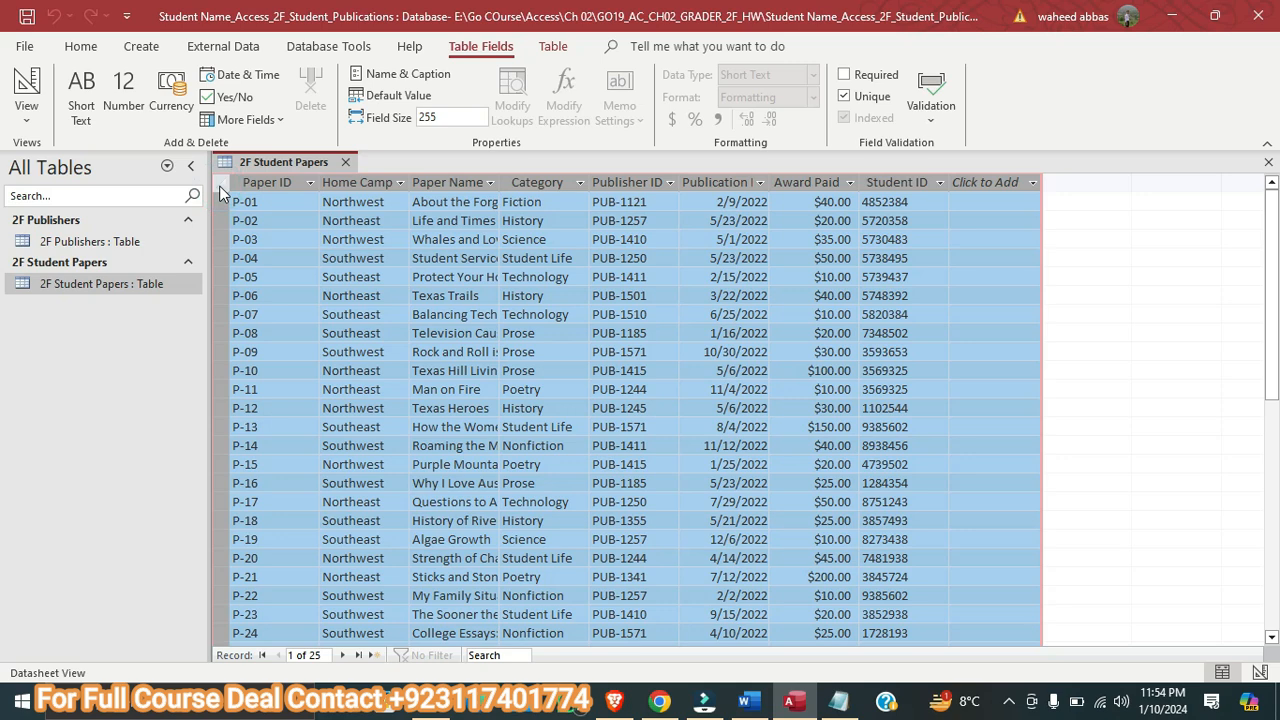
left_click(80, 46)
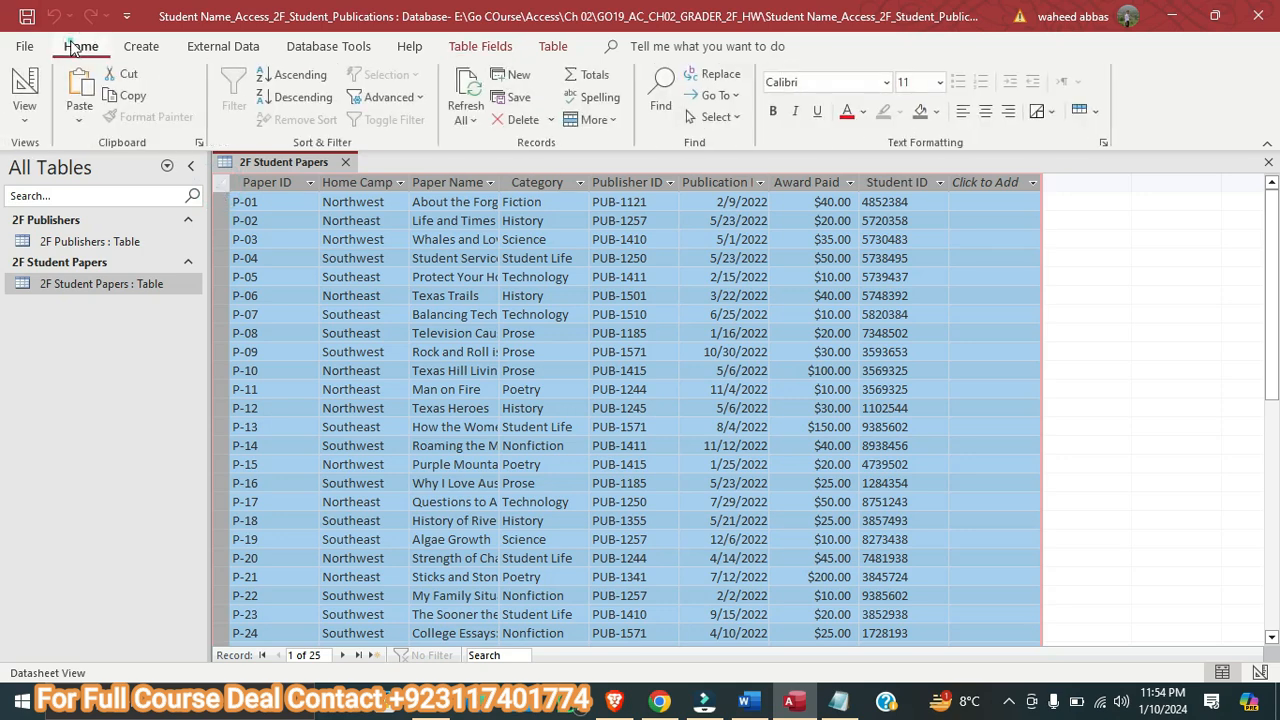
left_click(600, 120)
left_click(645, 355)
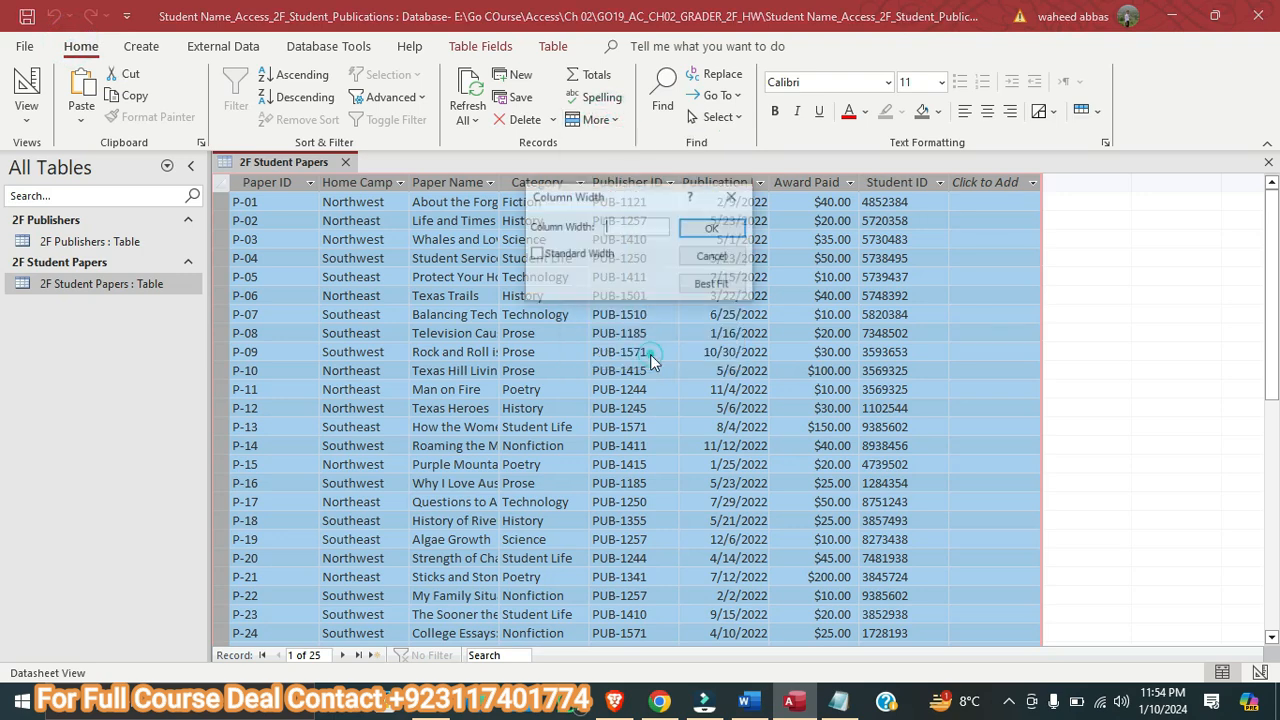
left_click(710, 285)
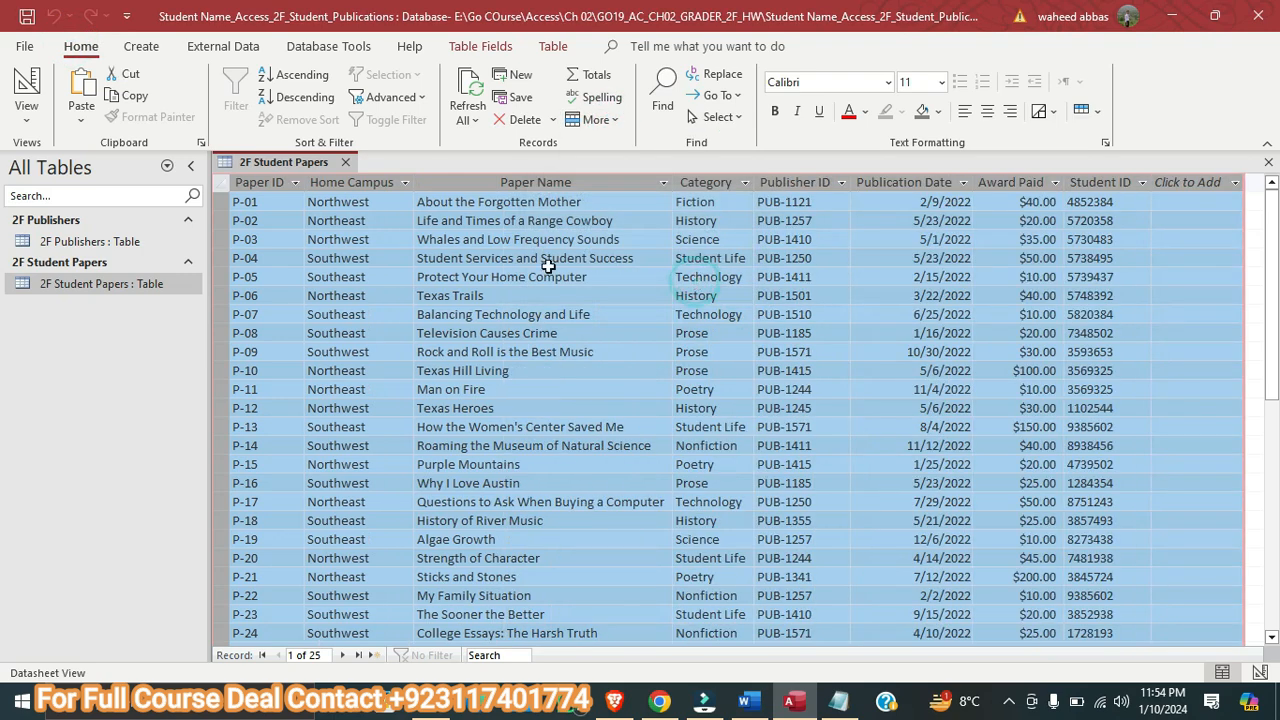
Save and close the 2F Student Papers table, then switch to the Word instructions
right_click(244, 161)
left_click(258, 167)
left_click(343, 165)
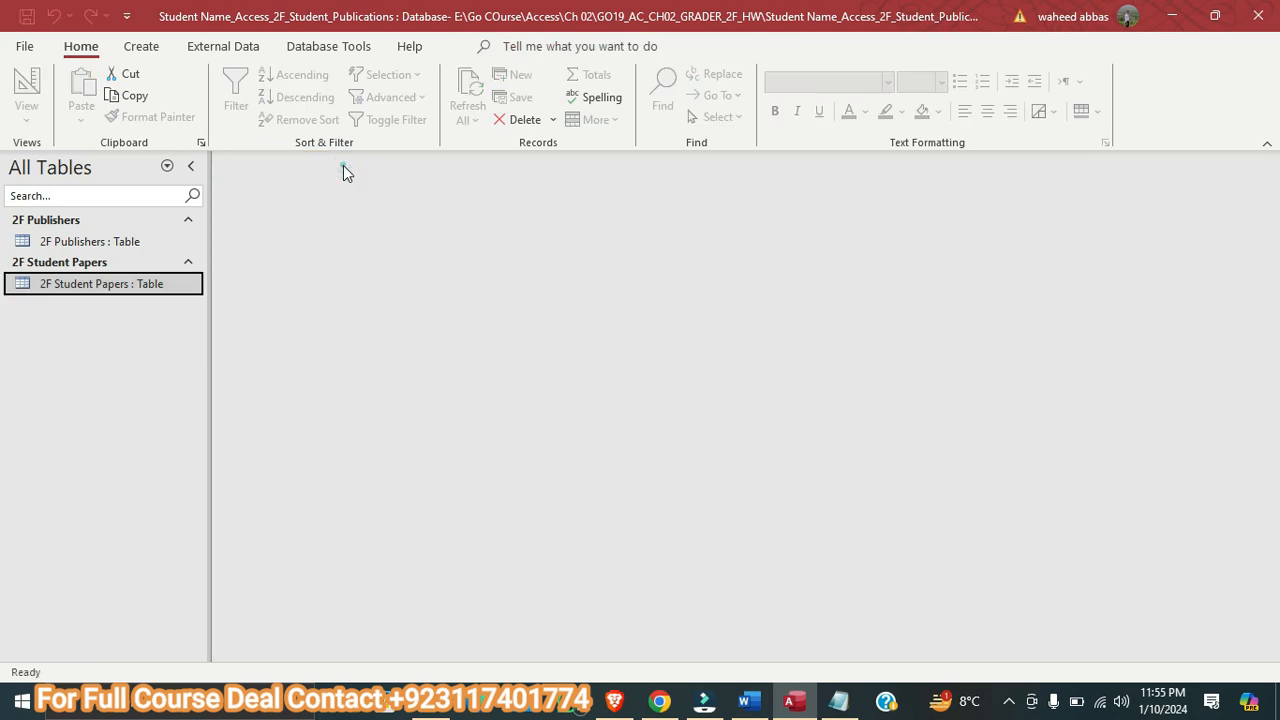
left_click(746, 700)
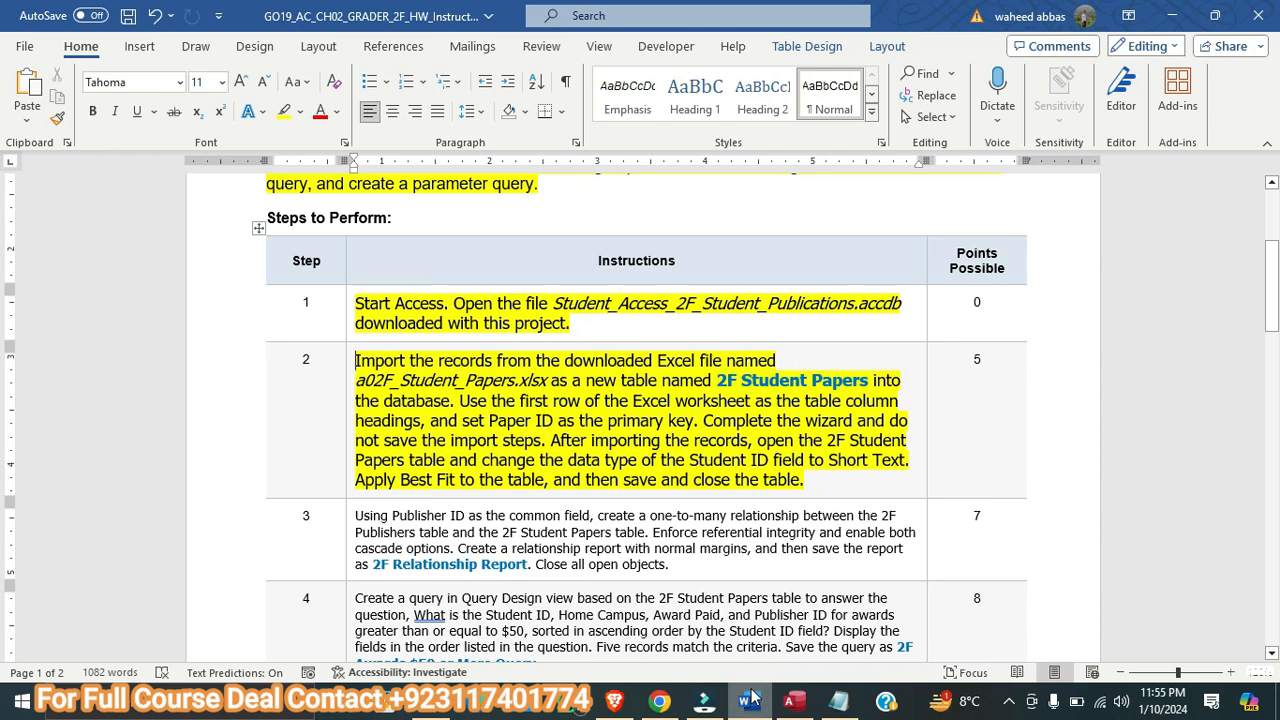
Enlarge the step 3 instruction text in the Word table to 11 pt and highlight it in yellow
scroll(647, 543, "down", 3)
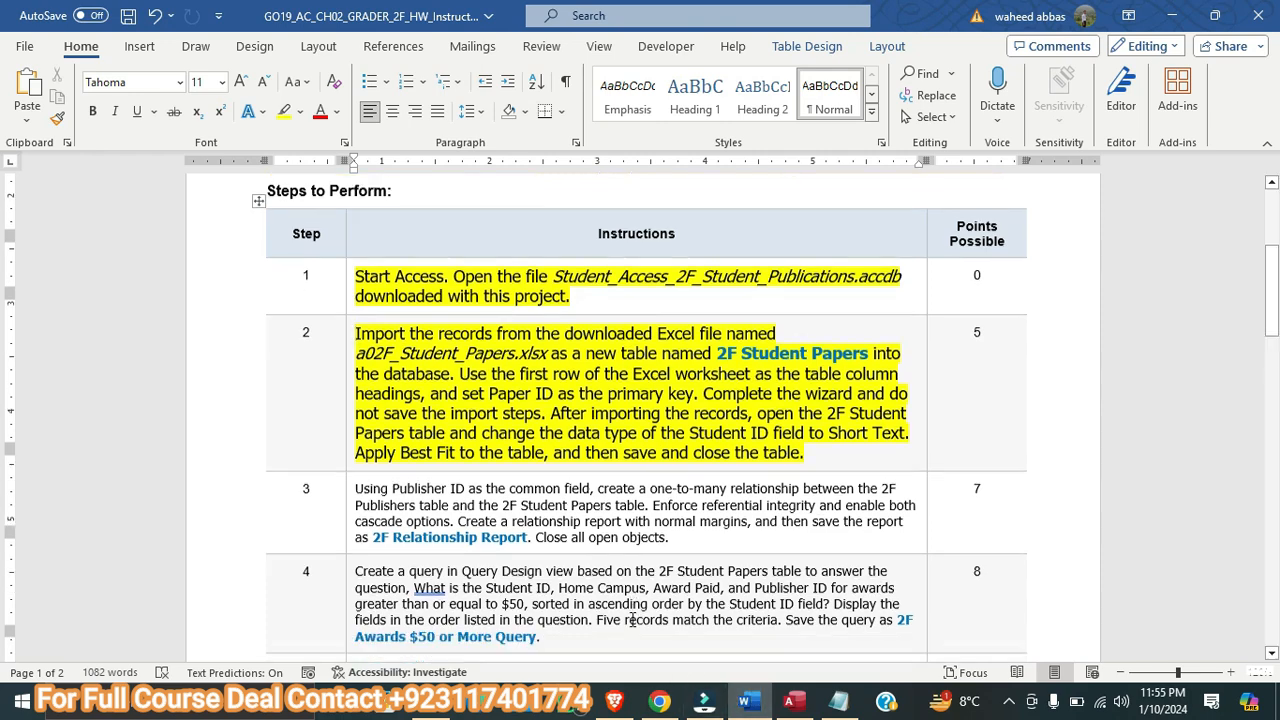
scroll(614, 516, "down", 2)
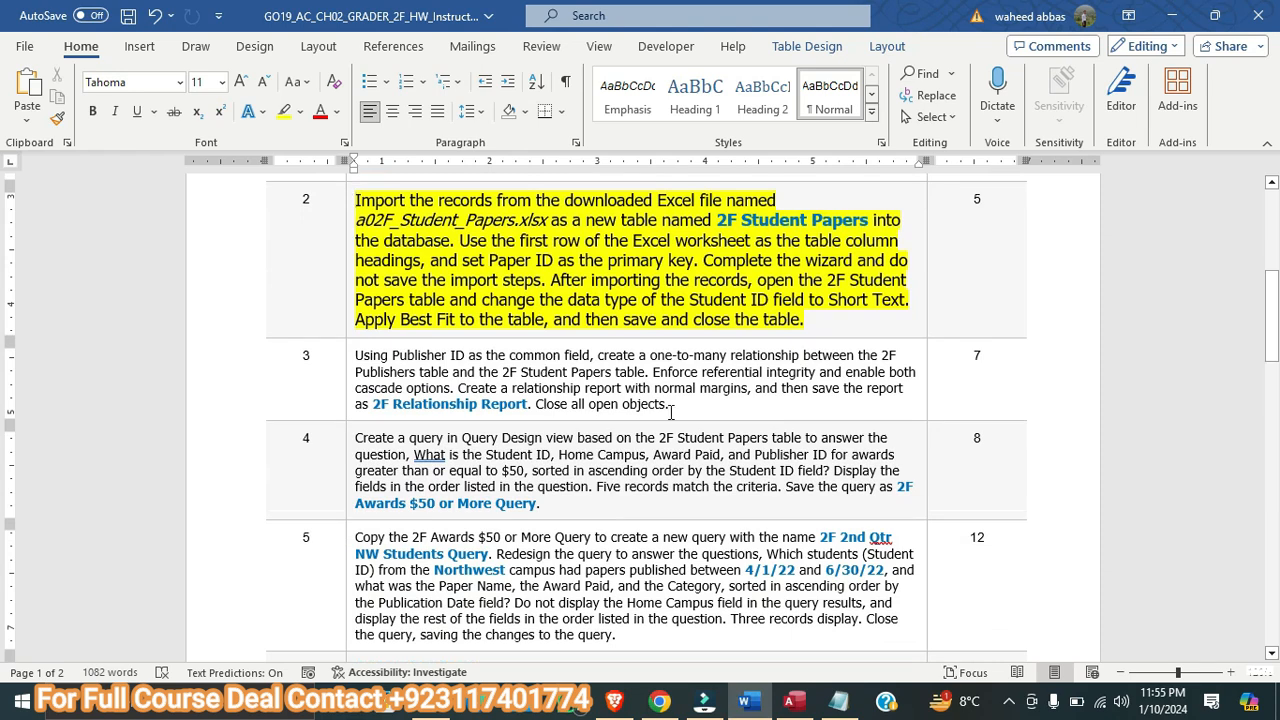
left_click_drag(686, 411, 356, 356)
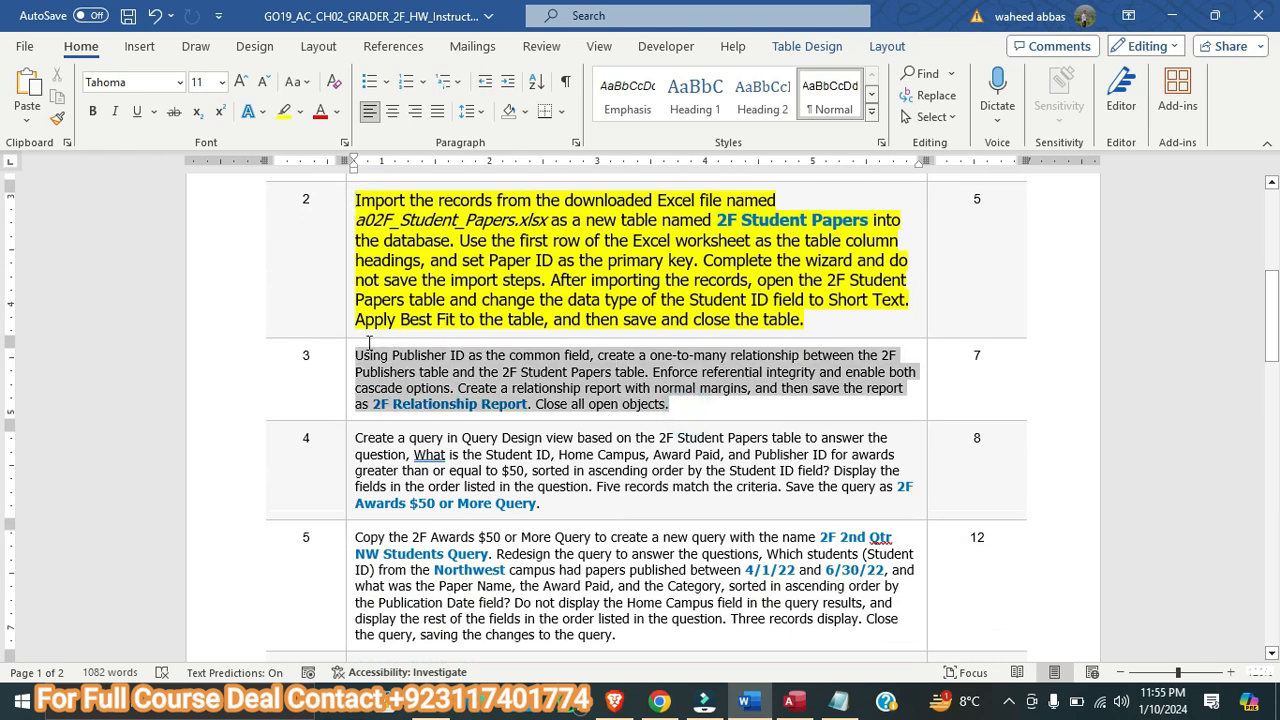
left_click(241, 81)
left_click(241, 81)
left_click(283, 113)
left_click(556, 382)
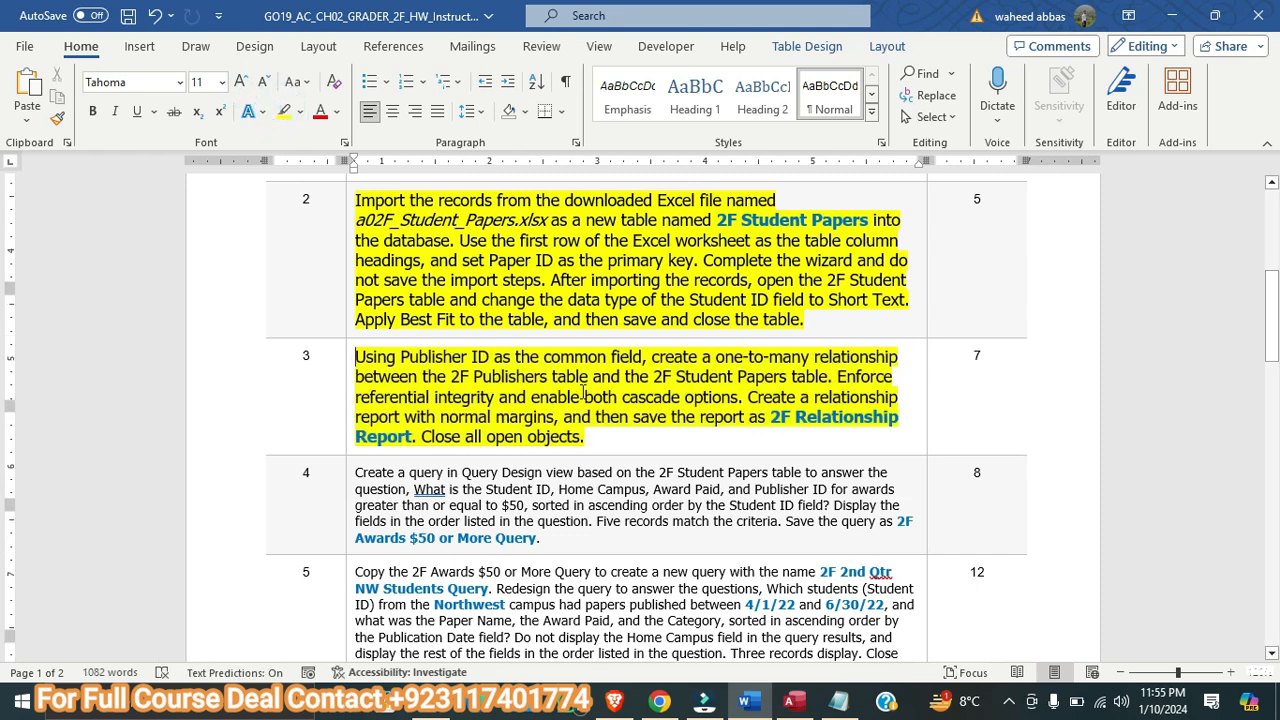
scroll(556, 382, "down", 2)
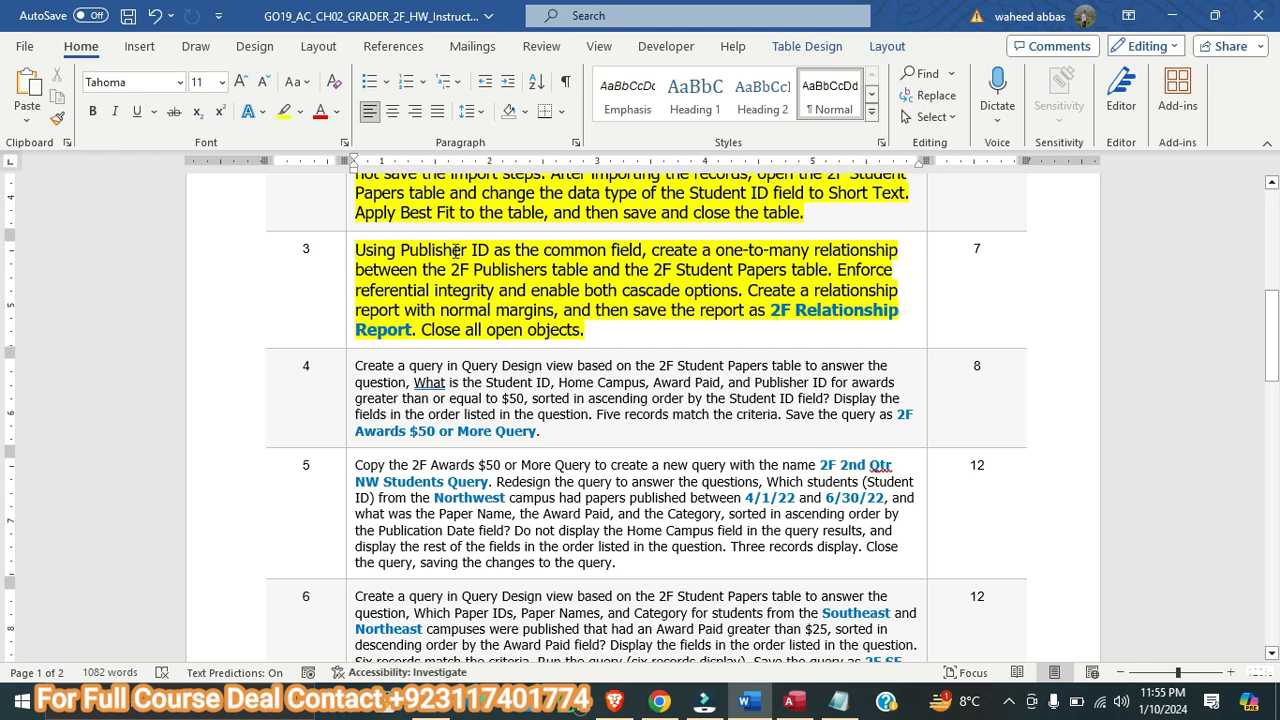
Switch to Access and add the 2F Publishers and 2F Student Papers tables to the Relationships window
left_click(793, 700)
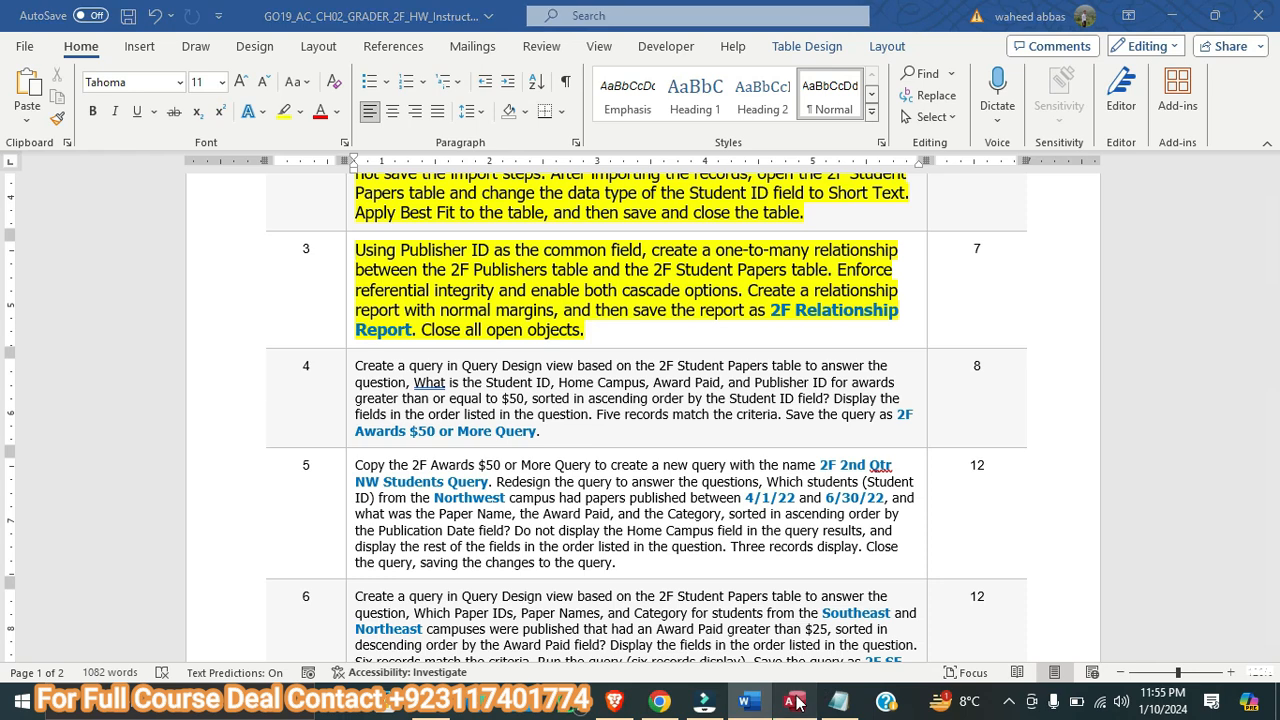
left_click(295, 47)
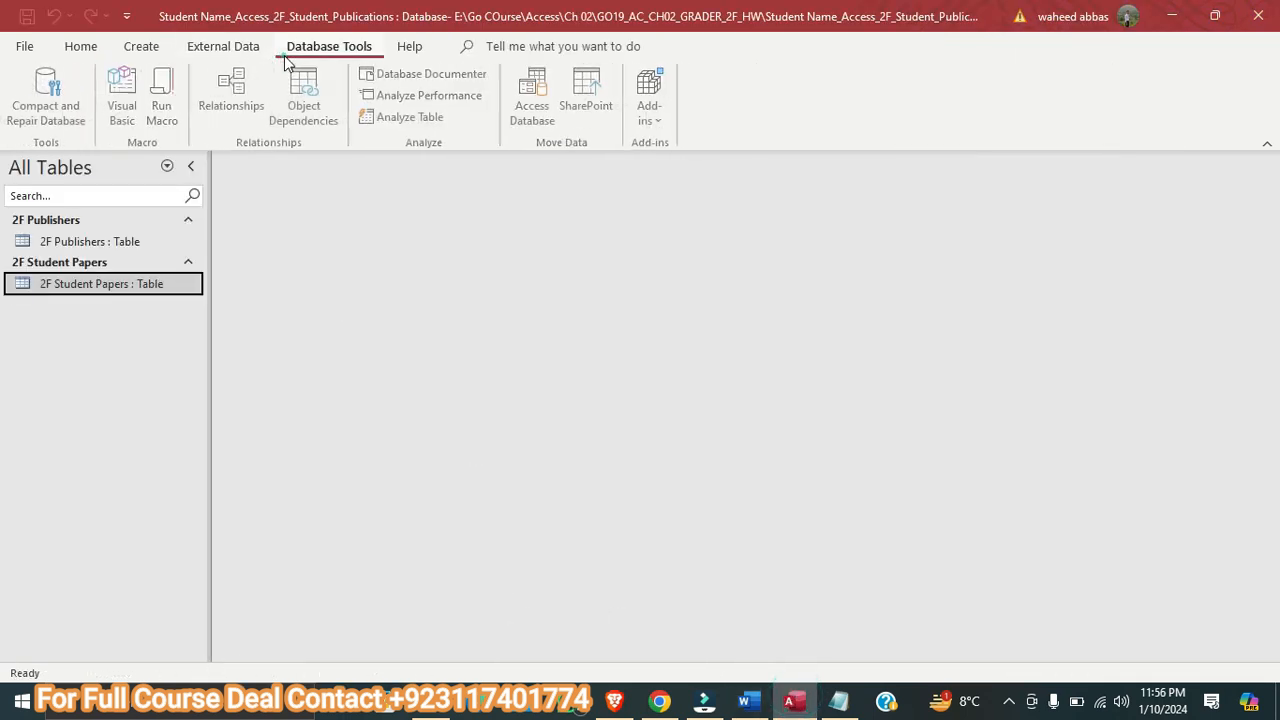
left_click(232, 95)
double_click(1074, 279)
double_click(1077, 295)
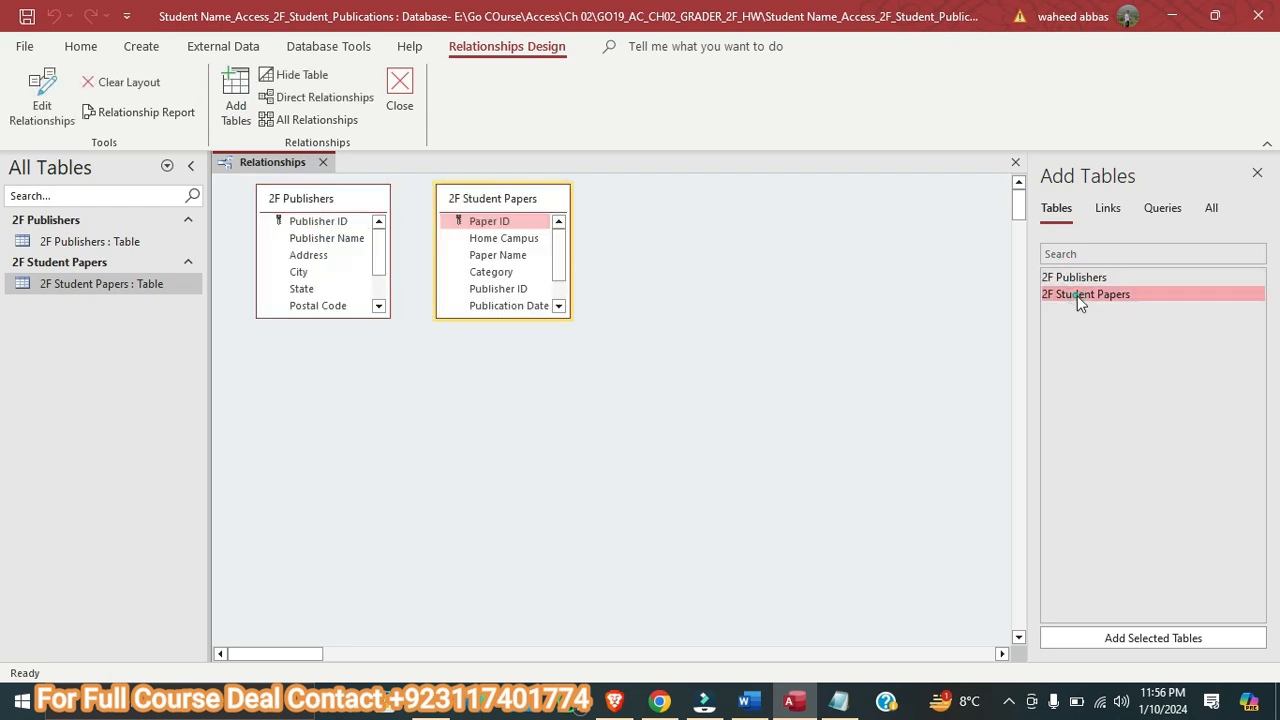
Check the Word instructions, then expand both table field lists in the Access Relationships window to show all fields
left_click(744, 700)
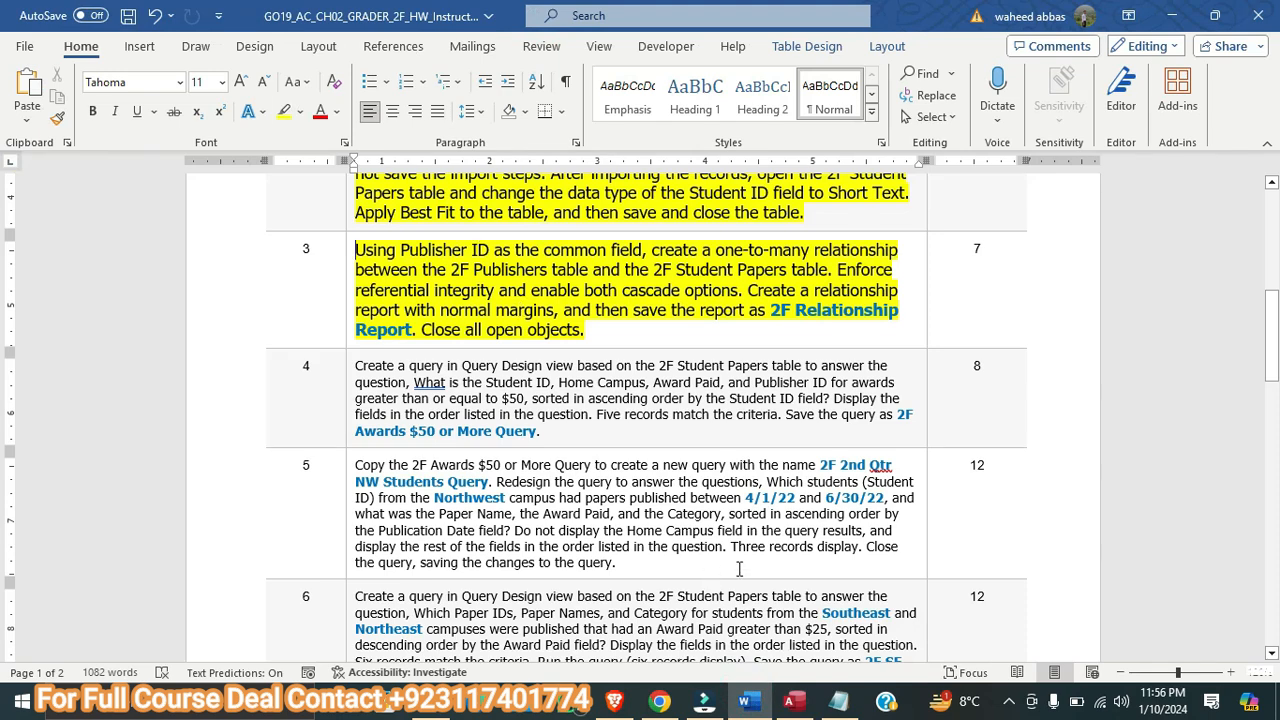
left_click(790, 700)
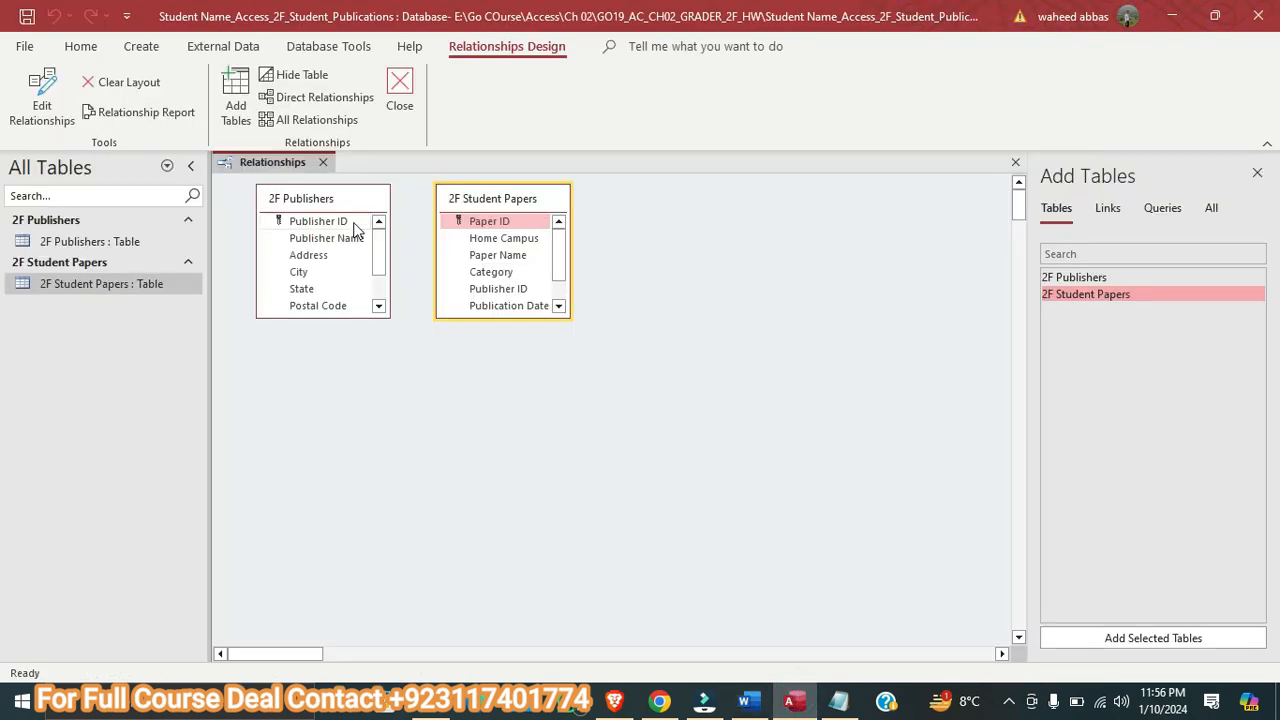
double_click(523, 317)
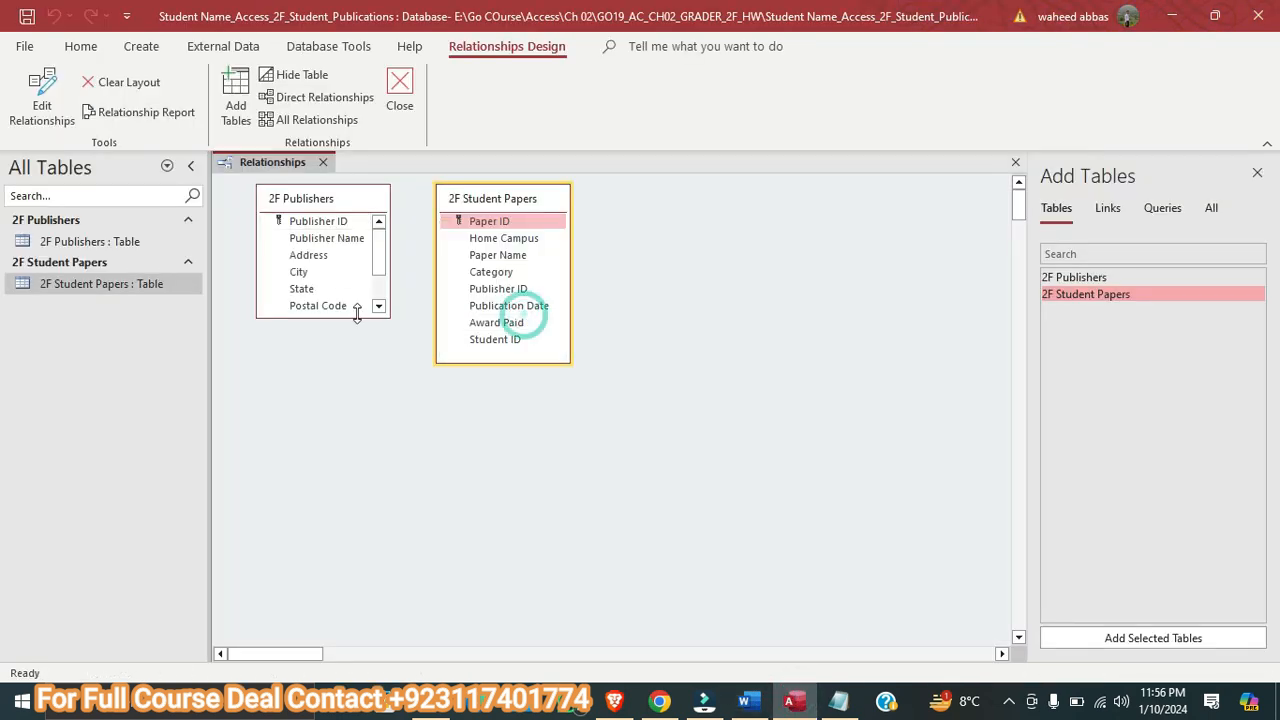
double_click(357, 317)
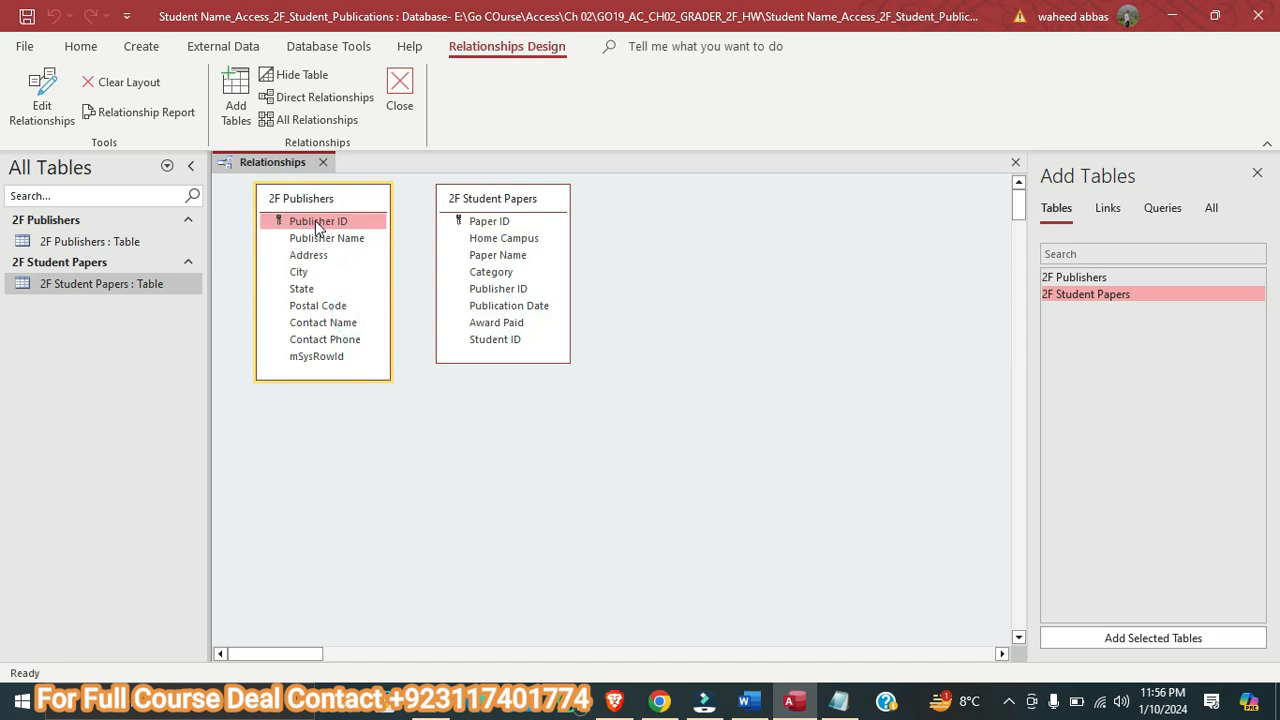
Create a one-to-many relationship from 2F Publishers to 2F Student Papers on Publisher ID, enforcing referential integrity with cascade update and cascade delete
left_click_drag(317, 227, 472, 290)
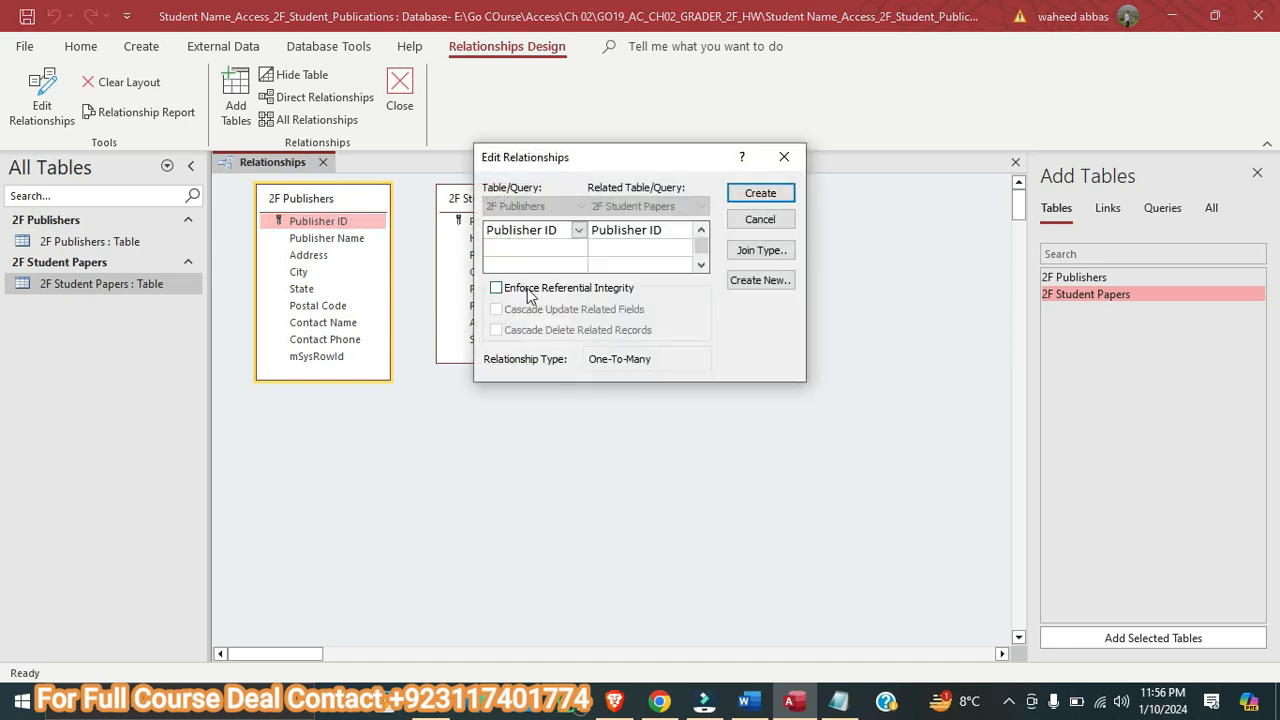
left_click(529, 292)
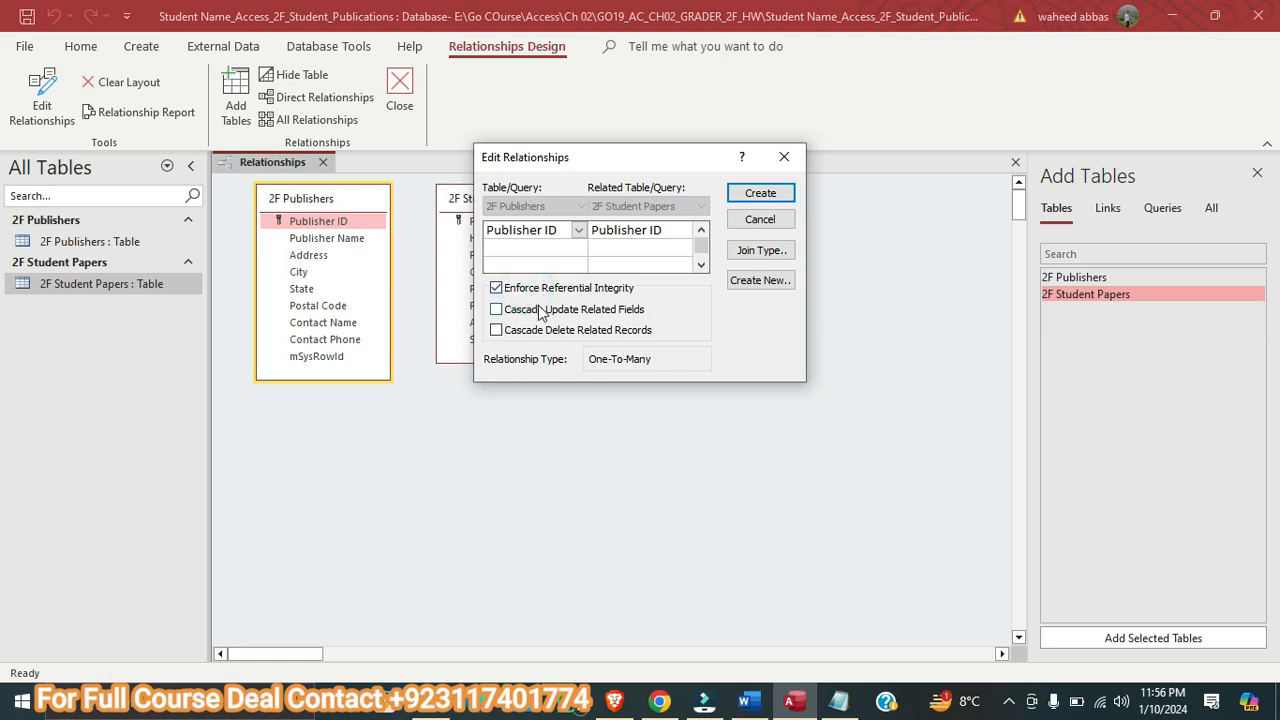
left_click(540, 311)
left_click(548, 332)
left_click(744, 700)
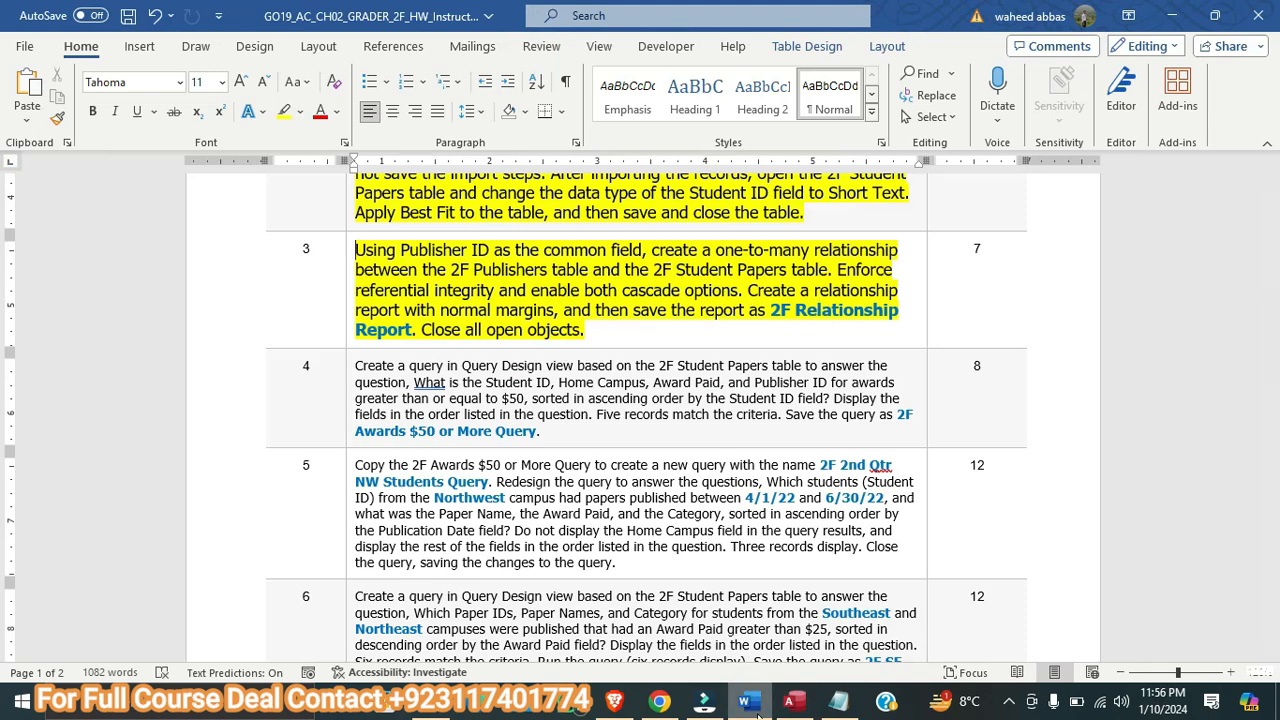
left_click(790, 700)
left_click(768, 197)
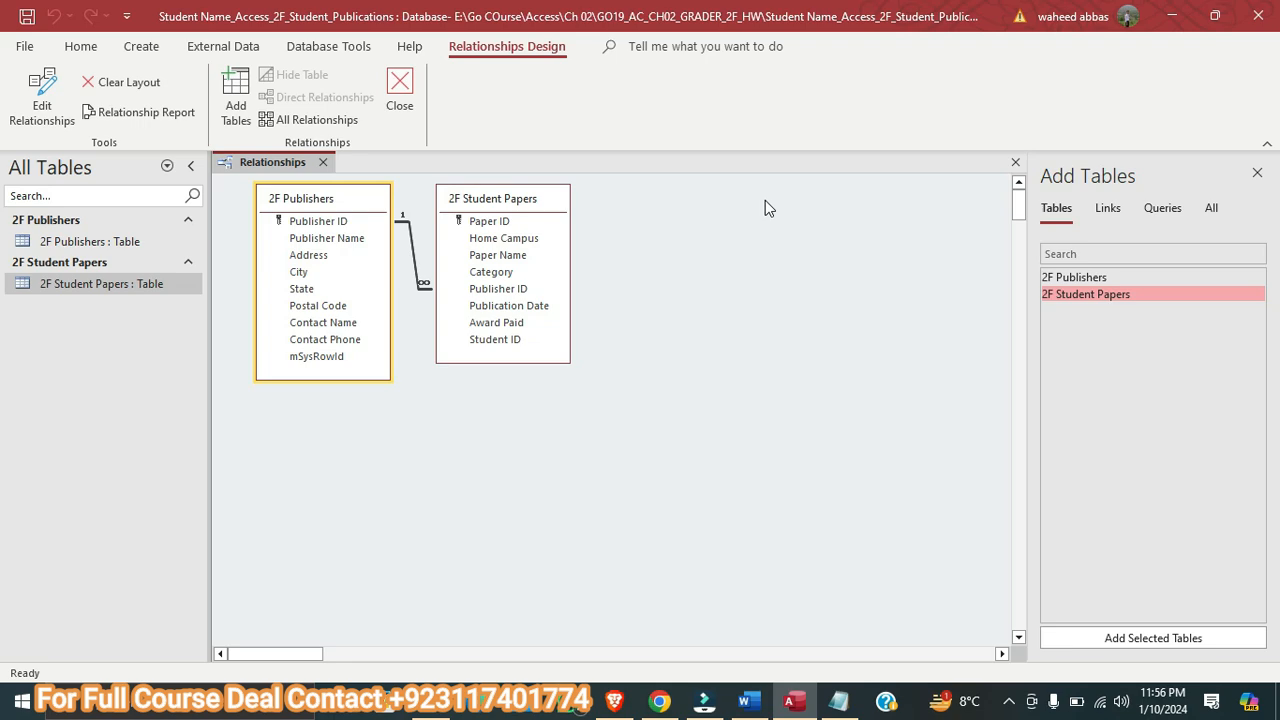
Check the Word instructions, then create a relationship report from the Relationships window in Access
left_click(750, 702)
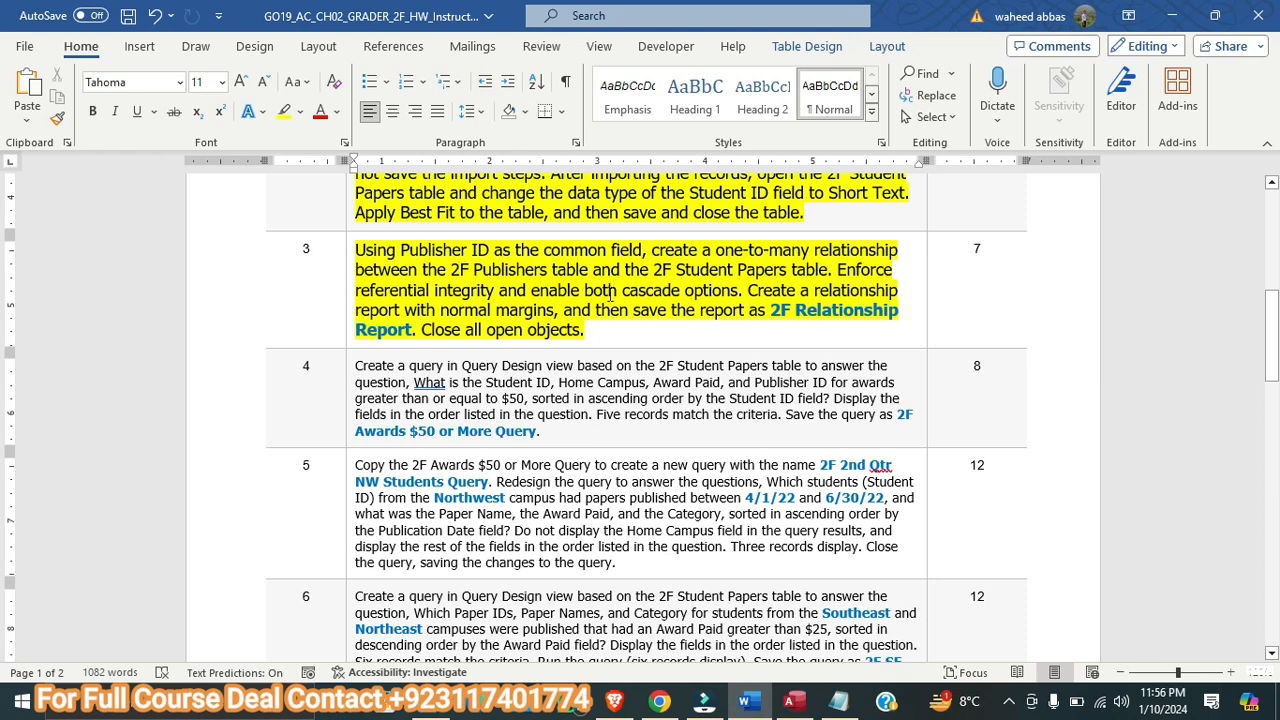
left_click(776, 694)
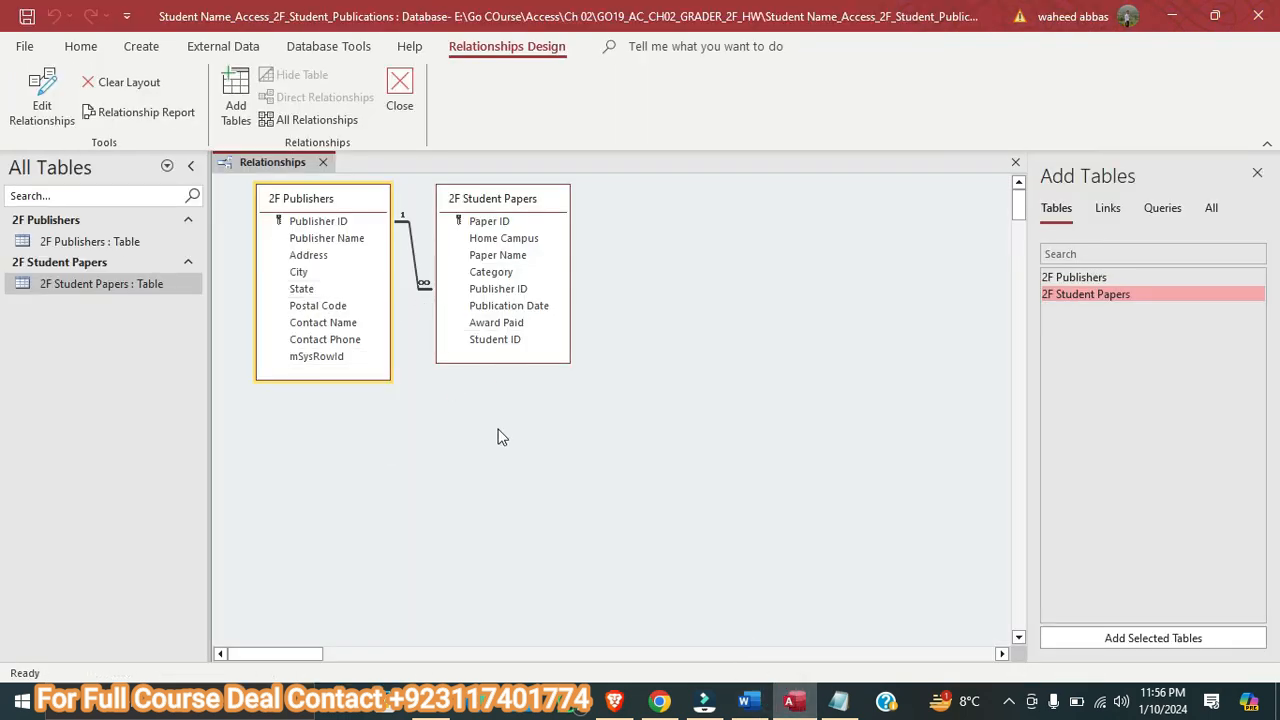
left_click(501, 42)
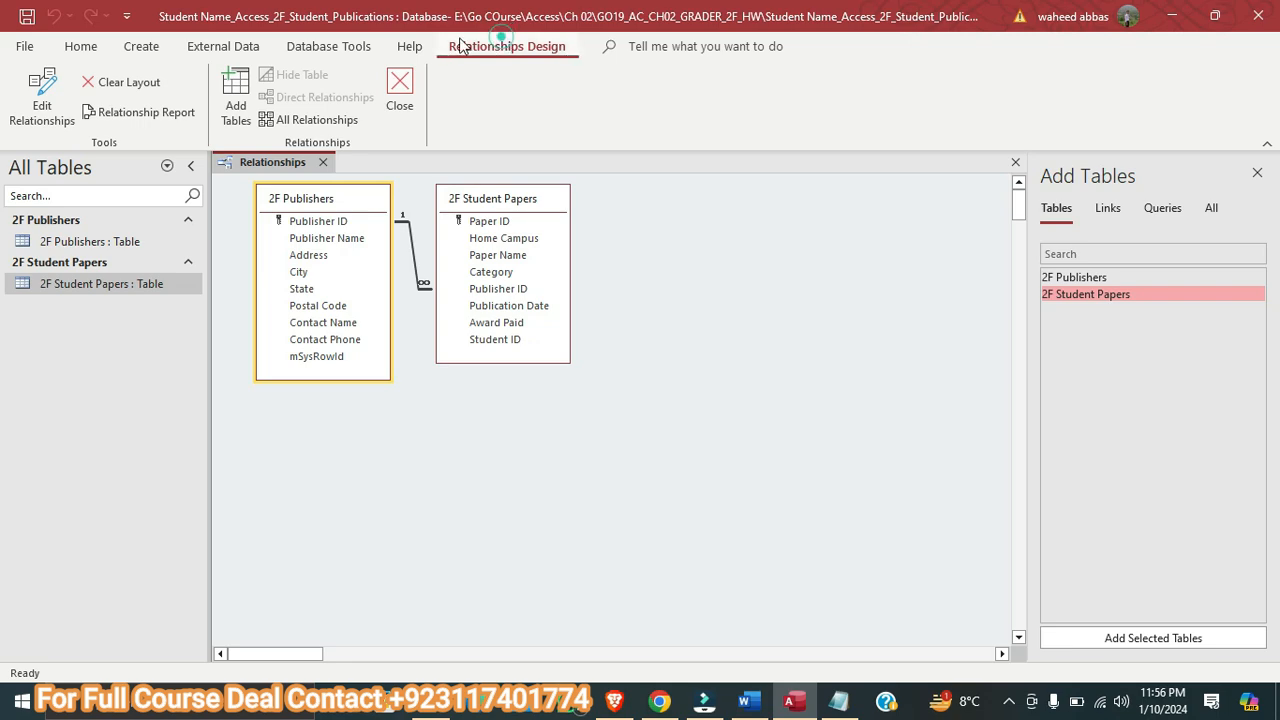
left_click(128, 113)
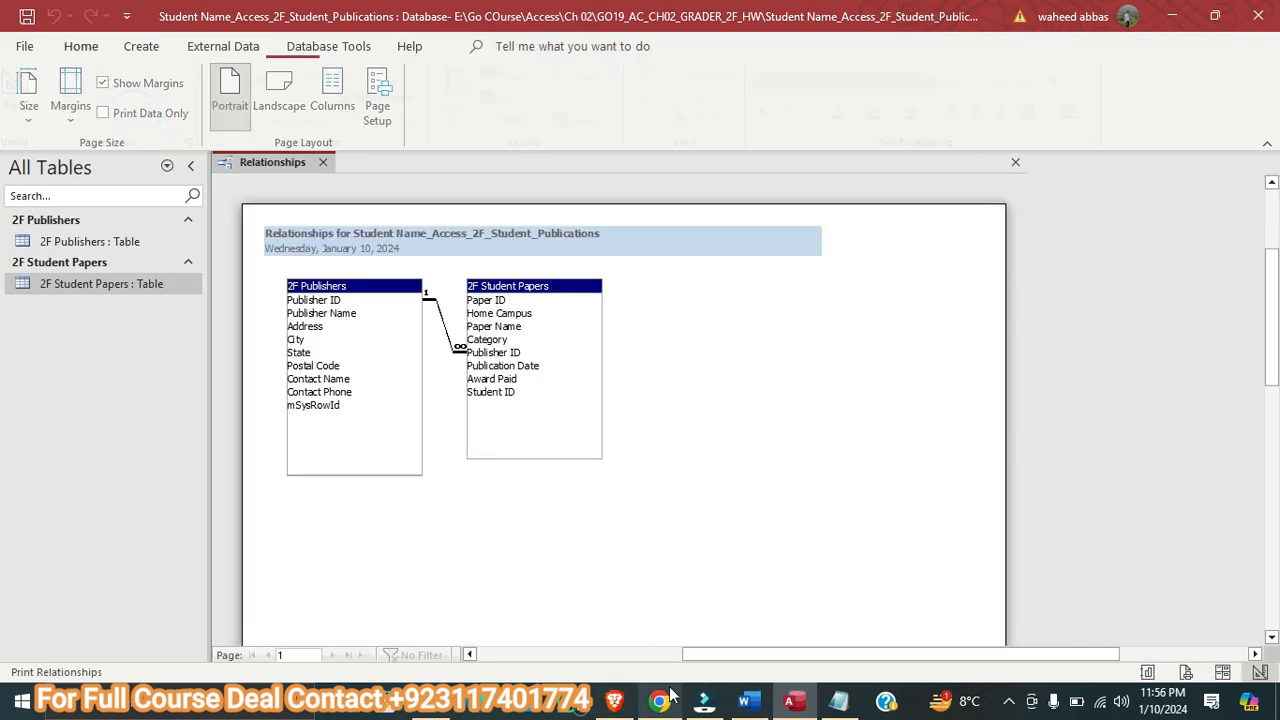
Check the margin requirement in Word, then set the relationship report's margins to Normal in Access
left_click(757, 705)
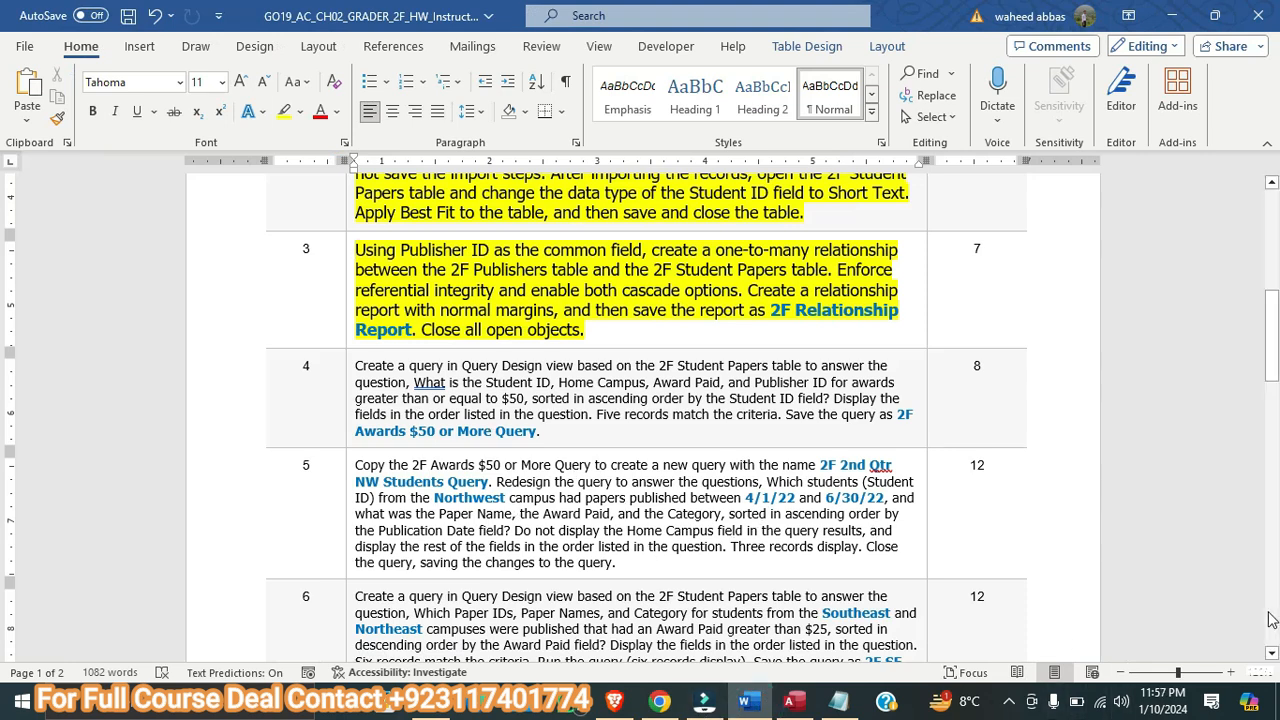
left_click(805, 700)
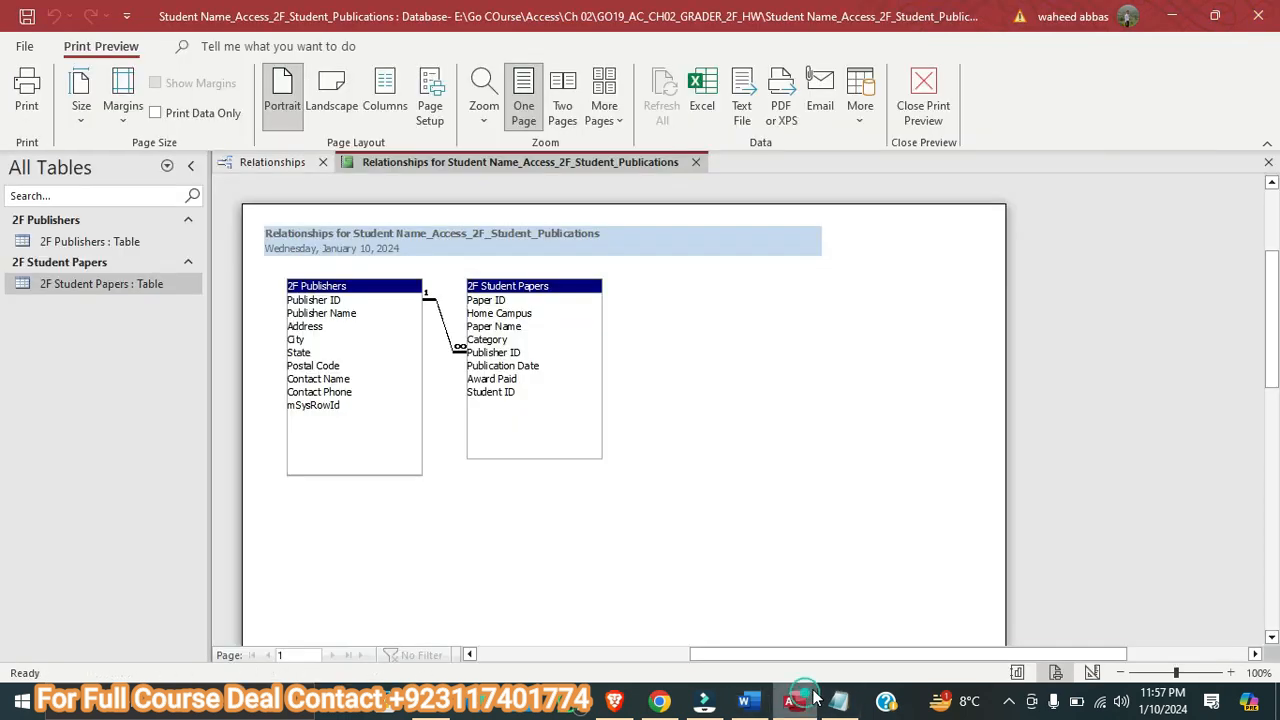
left_click(118, 122)
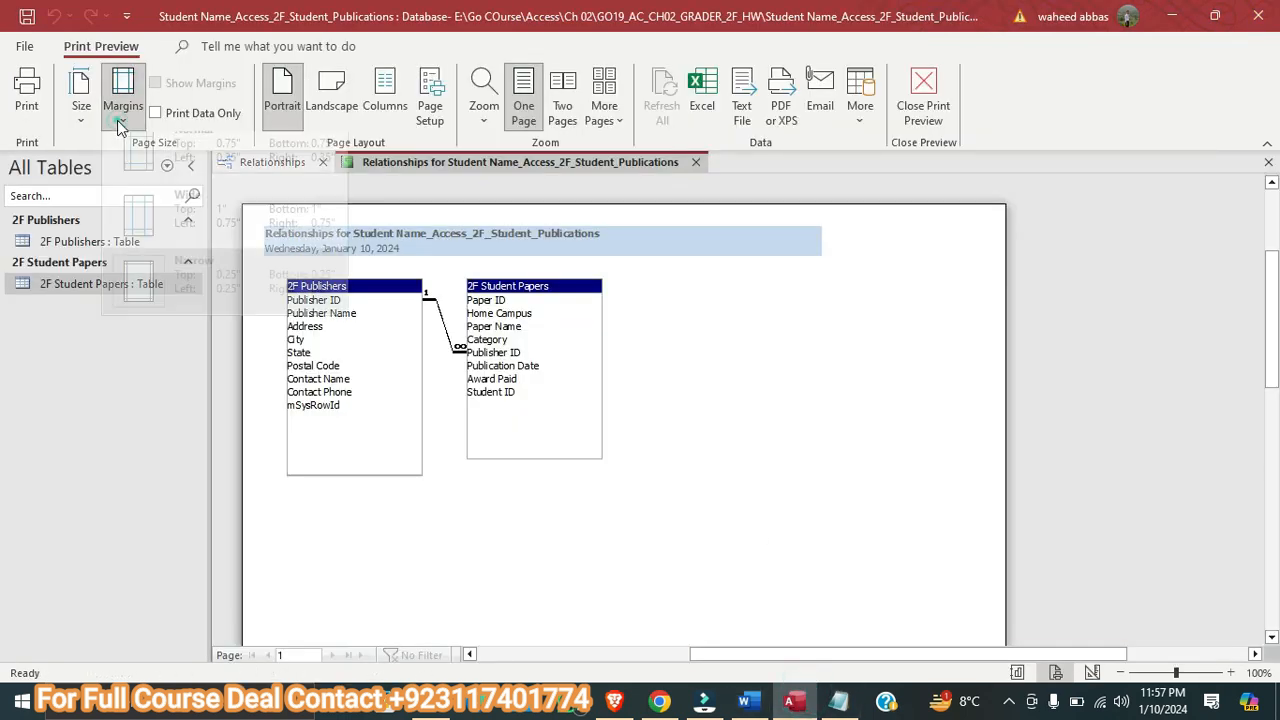
left_click(175, 178)
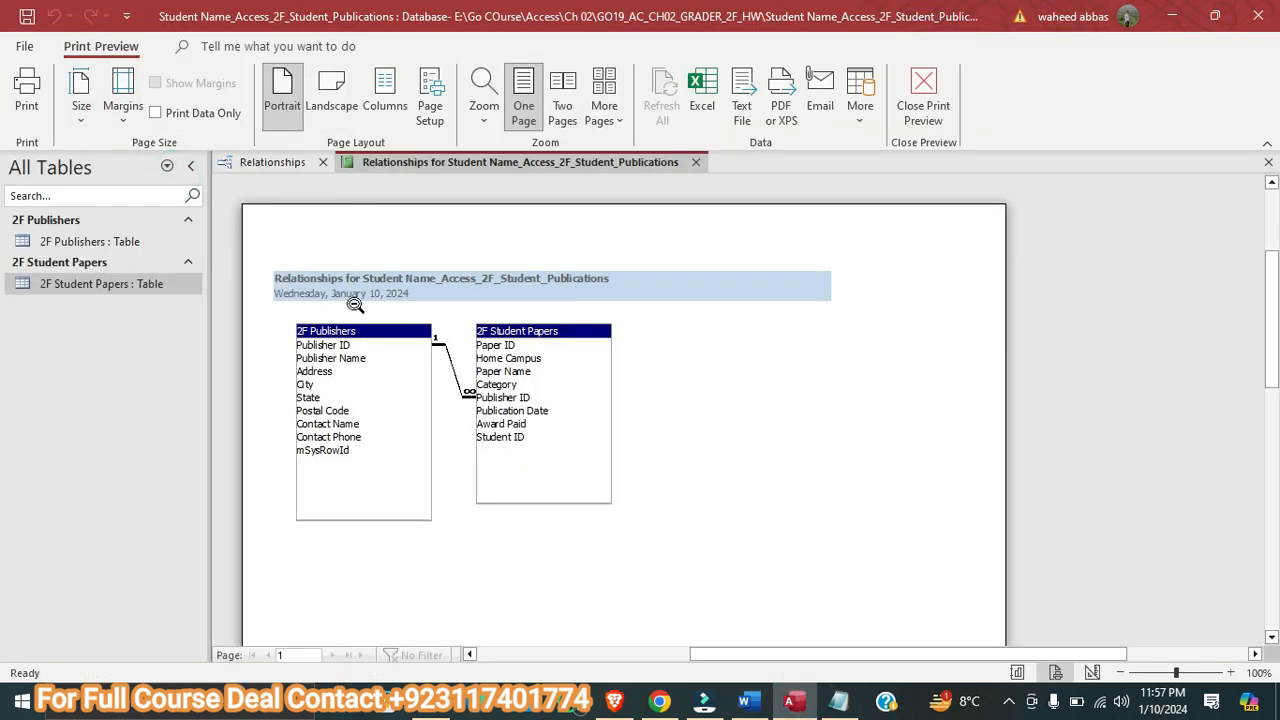
Check the required report name in Word, then save the relationship report in Access as 2F Relationship Report
left_click(744, 700)
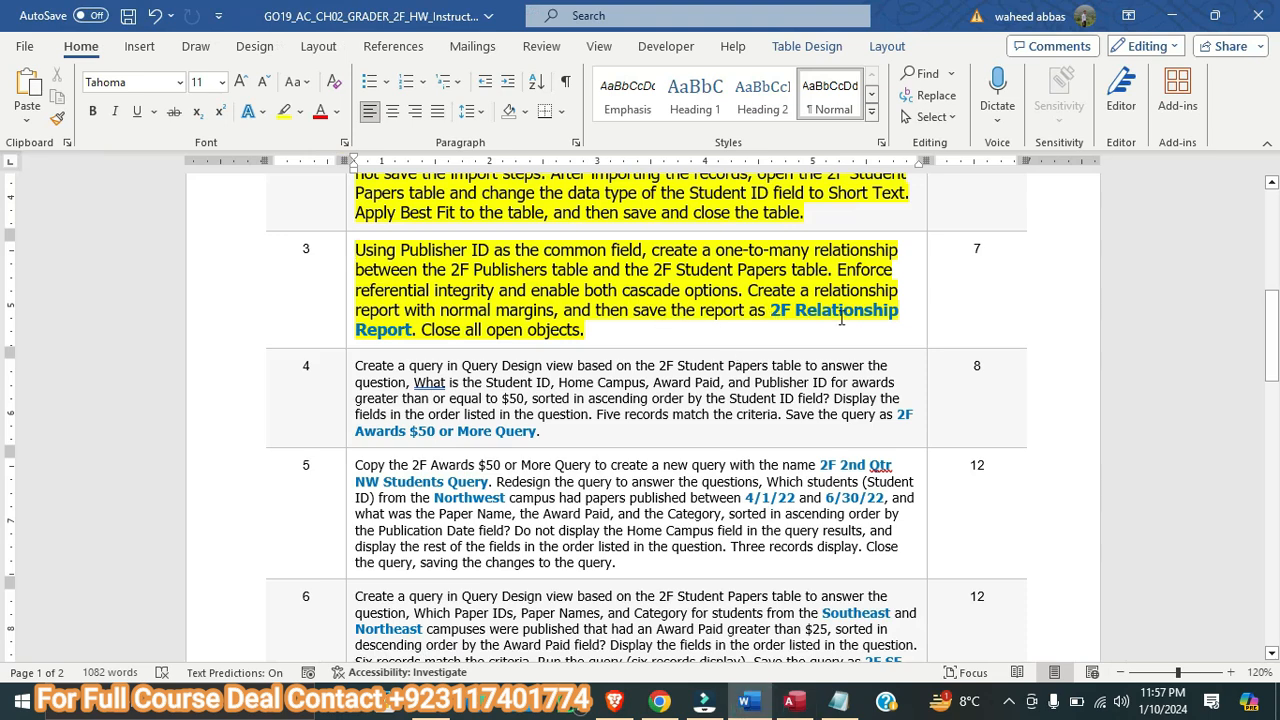
left_click(793, 700)
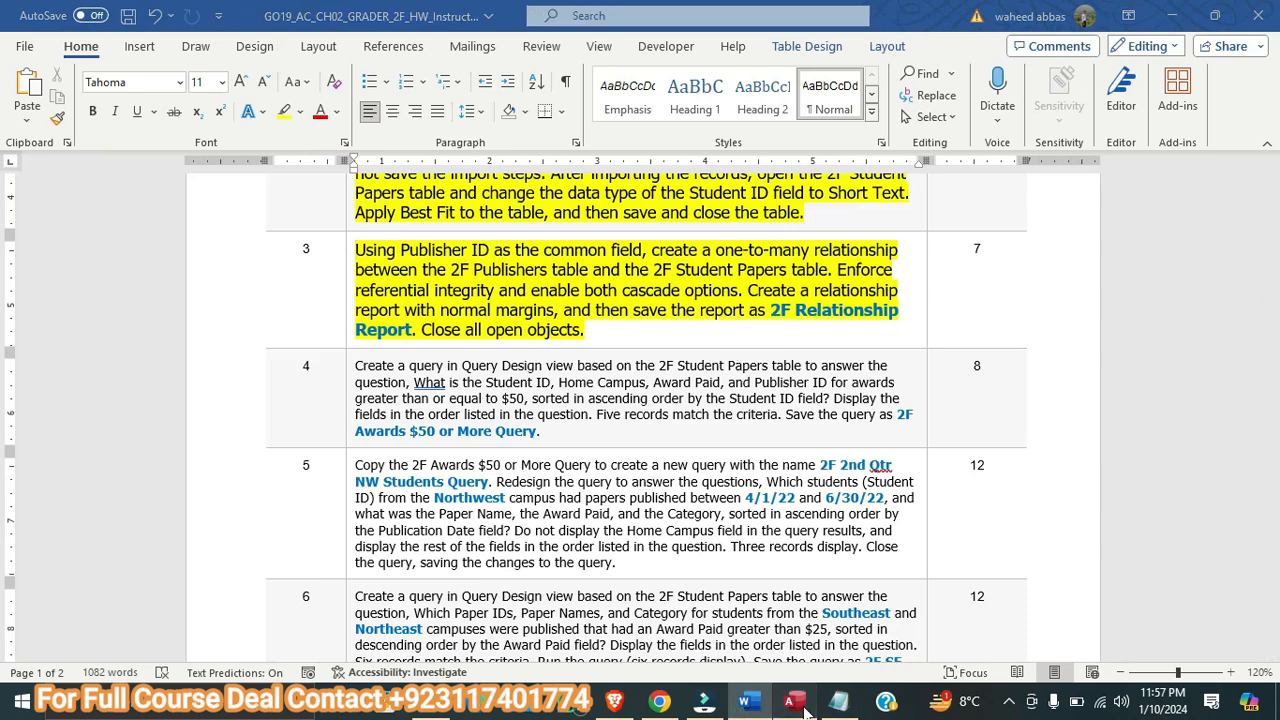
right_click(402, 161)
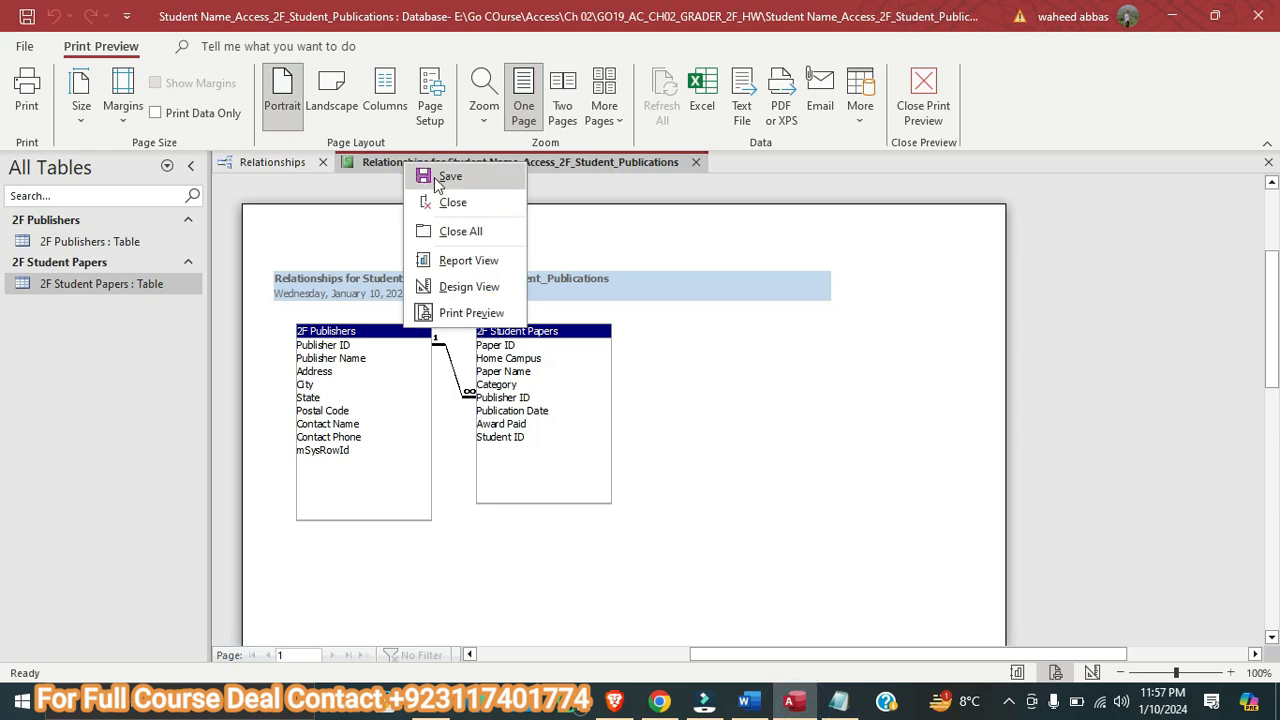
left_click(430, 179)
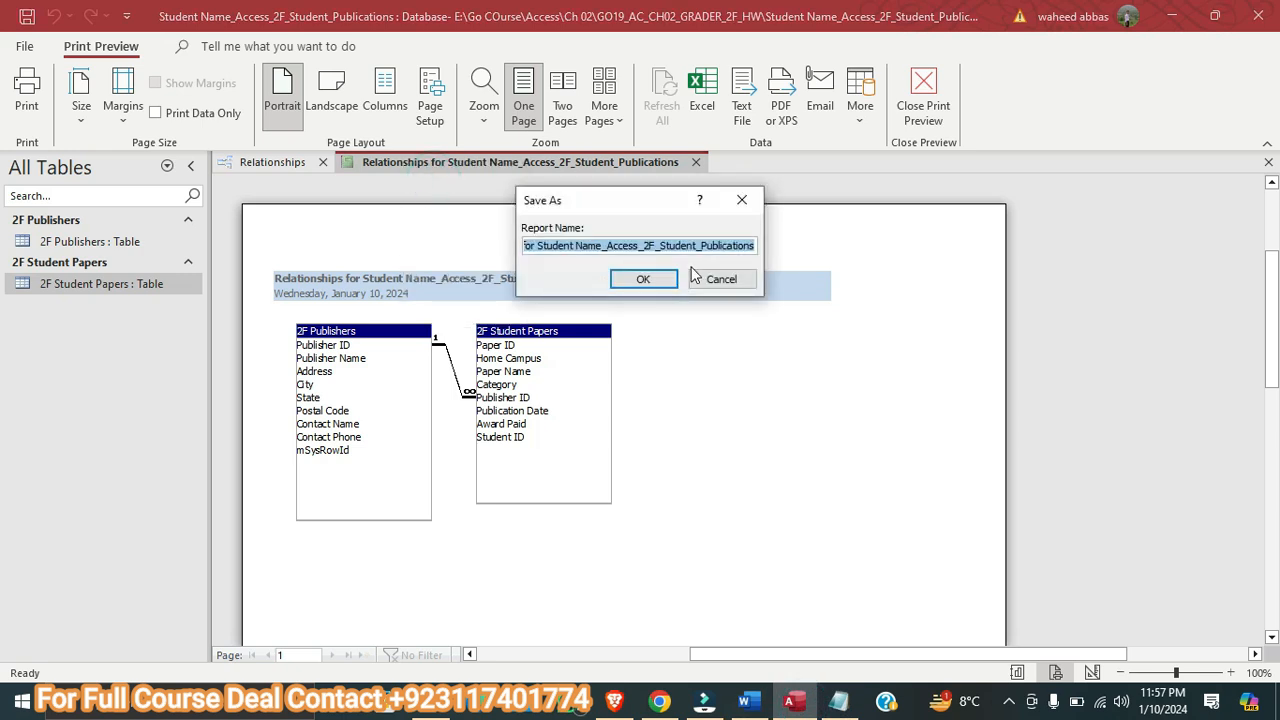
key("BackSpace")
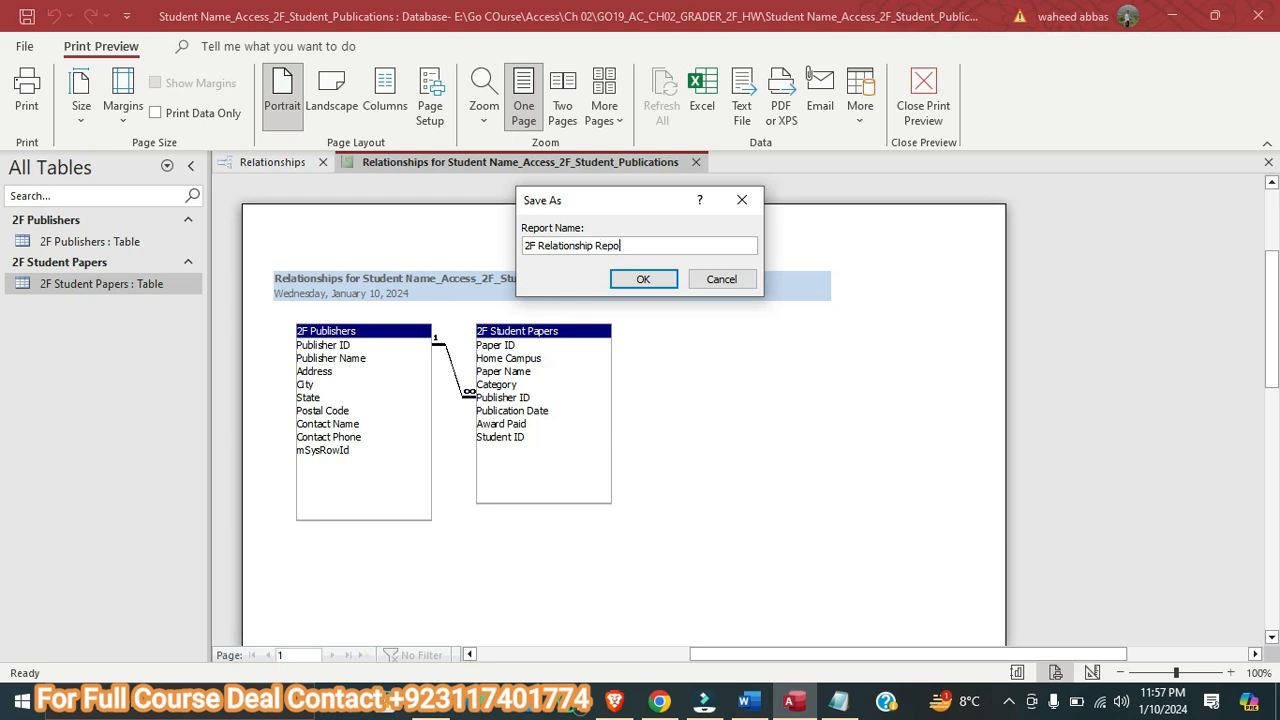
left_click(641, 279)
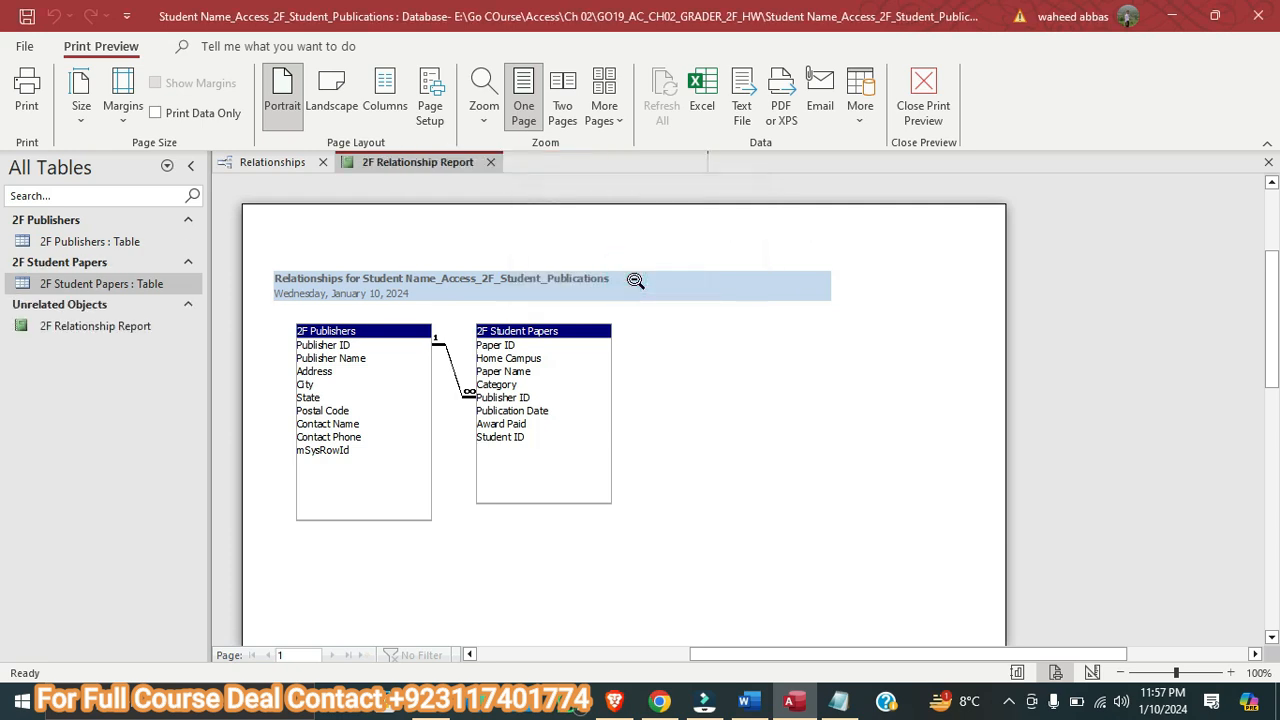
Following the Word instructions, close the 2F Relationship Report and the Relationships window in Access, then return to Word
left_click(752, 702)
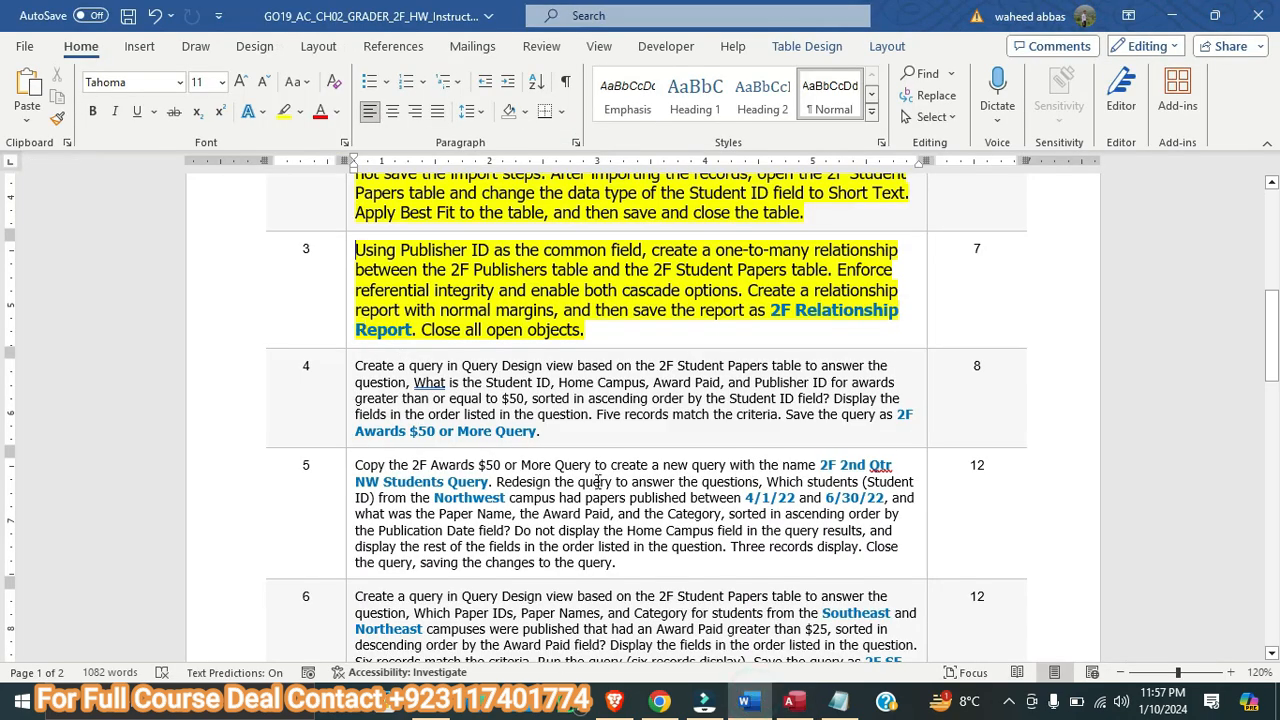
left_click(790, 702)
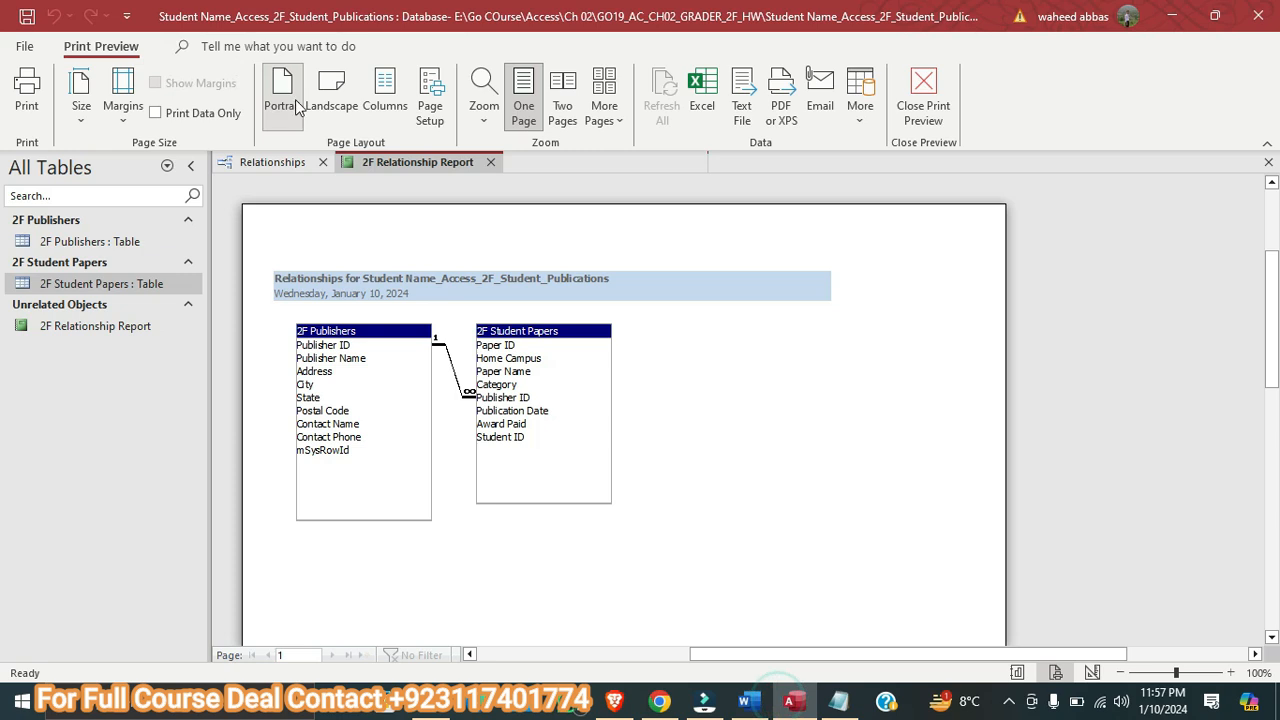
right_click(378, 163)
left_click(385, 175)
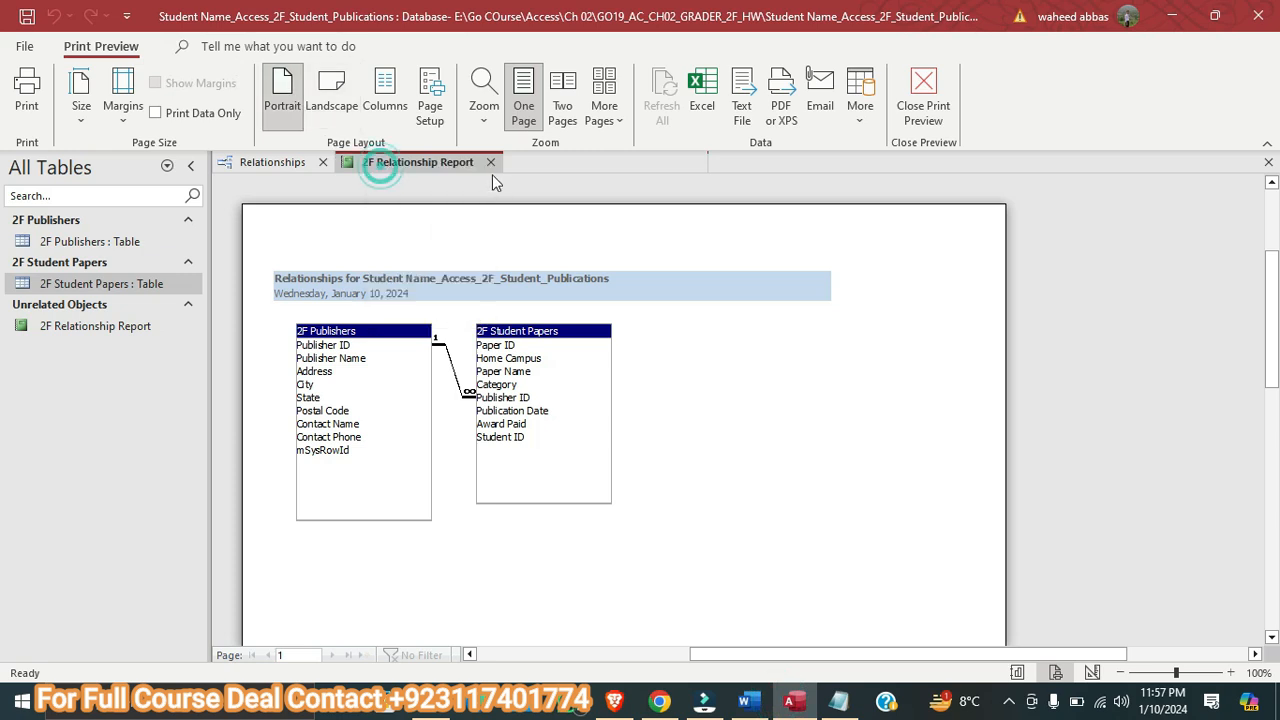
left_click(490, 163)
left_click(322, 162)
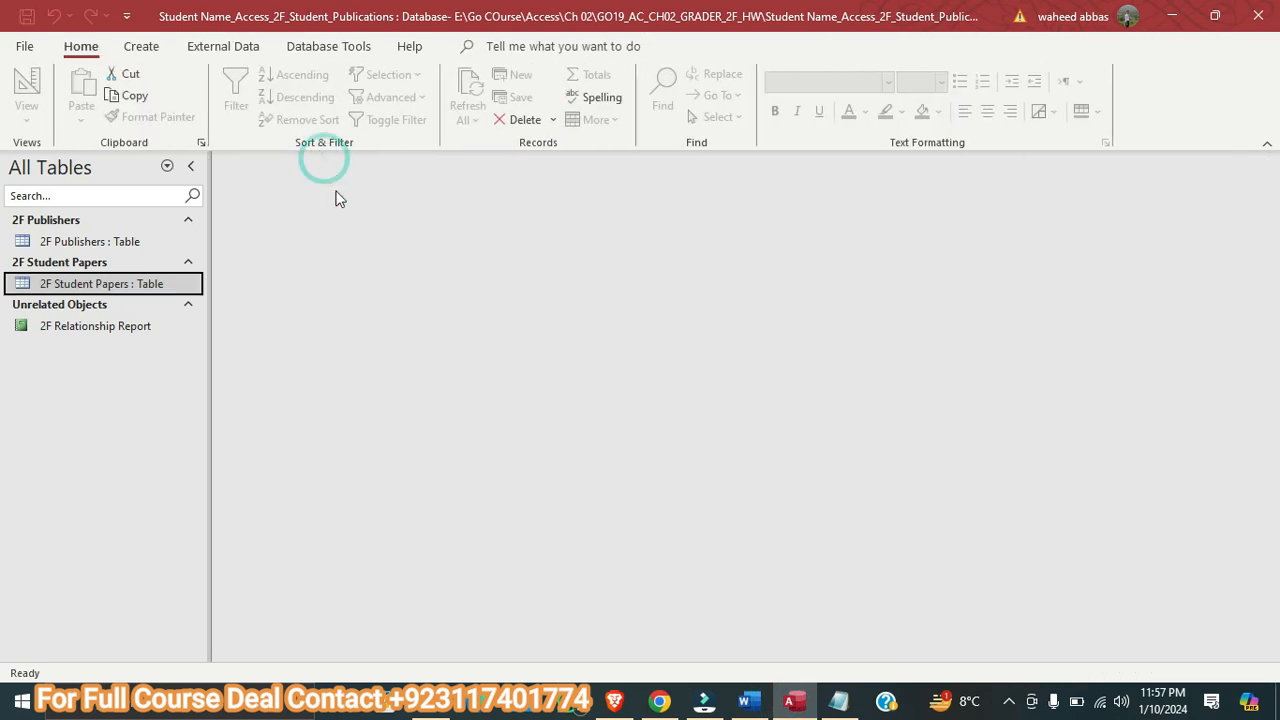
left_click(744, 702)
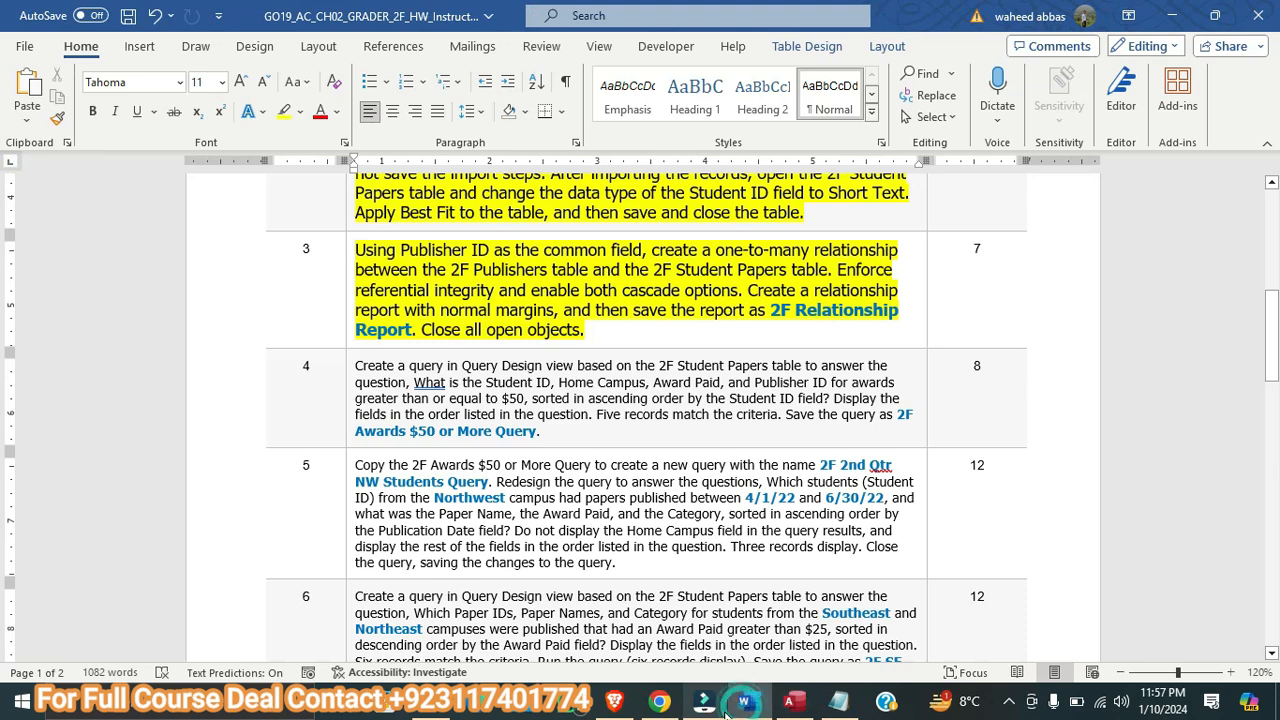
Enlarge the step 4 instruction text to 11 pt and highlight it in yellow in the Word document
mouse_move(724, 712)
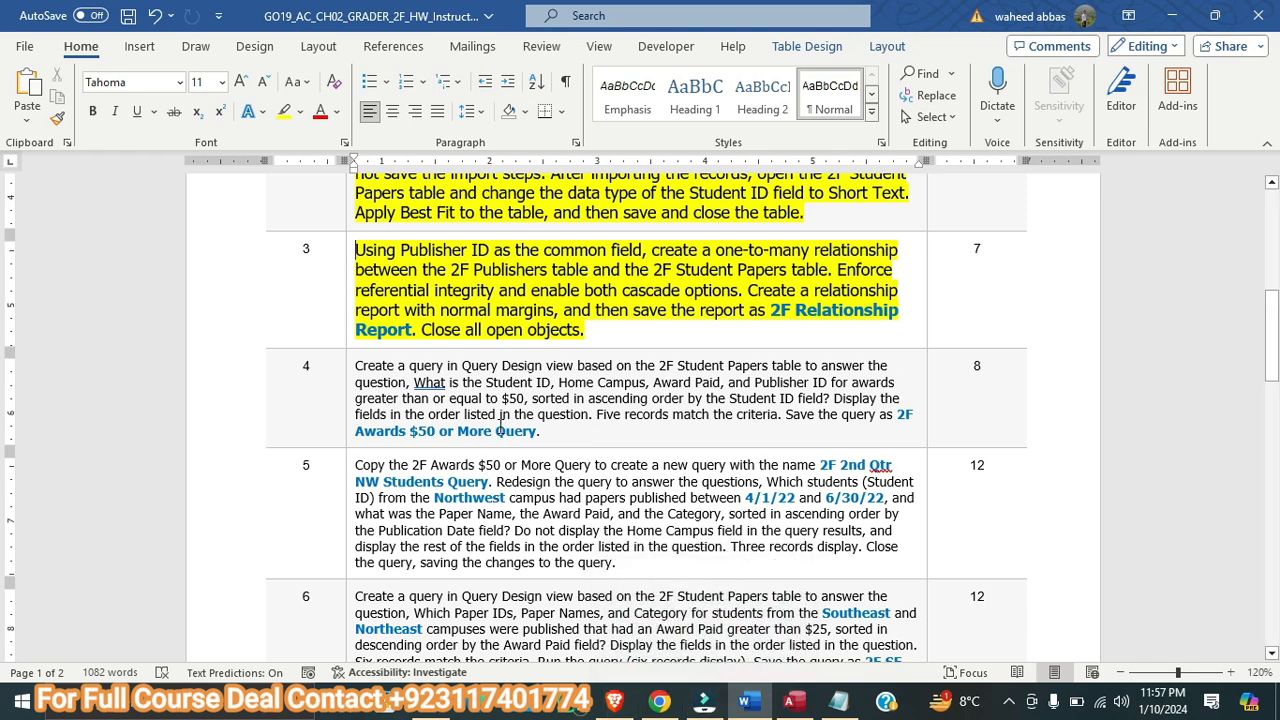
left_click_drag(545, 432, 347, 398)
left_click(240, 81)
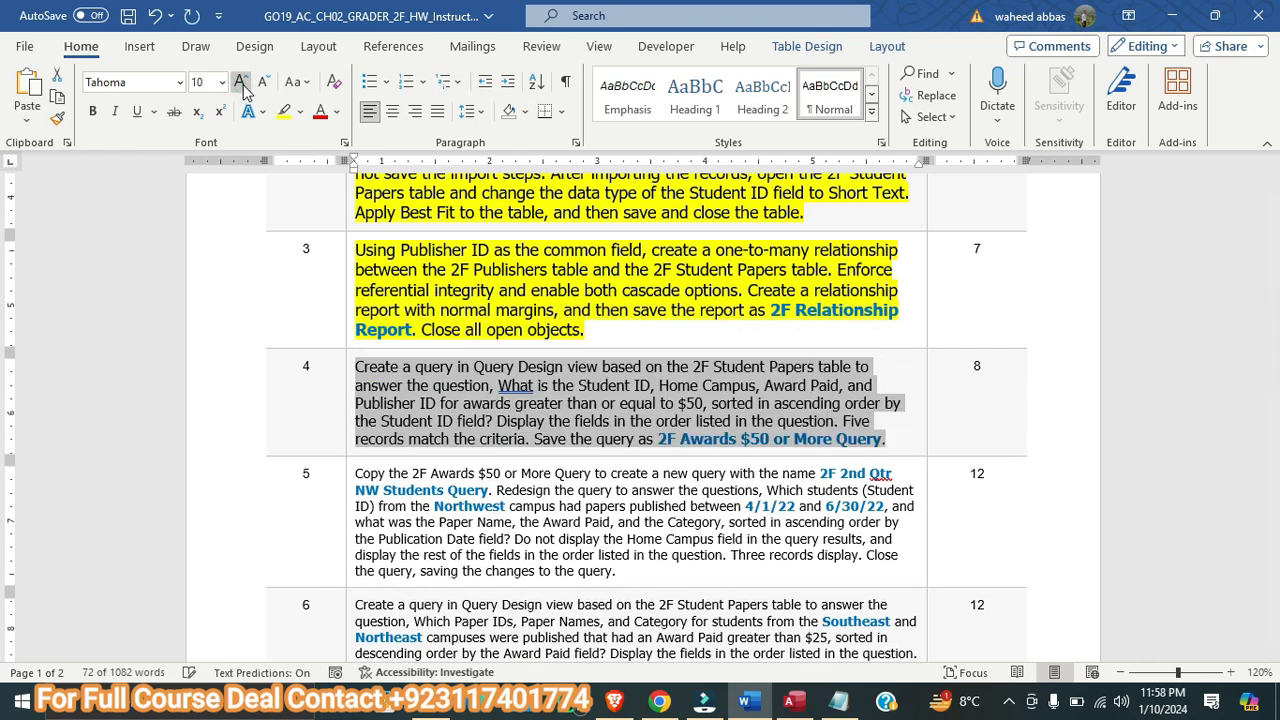
left_click(240, 81)
left_click(284, 111)
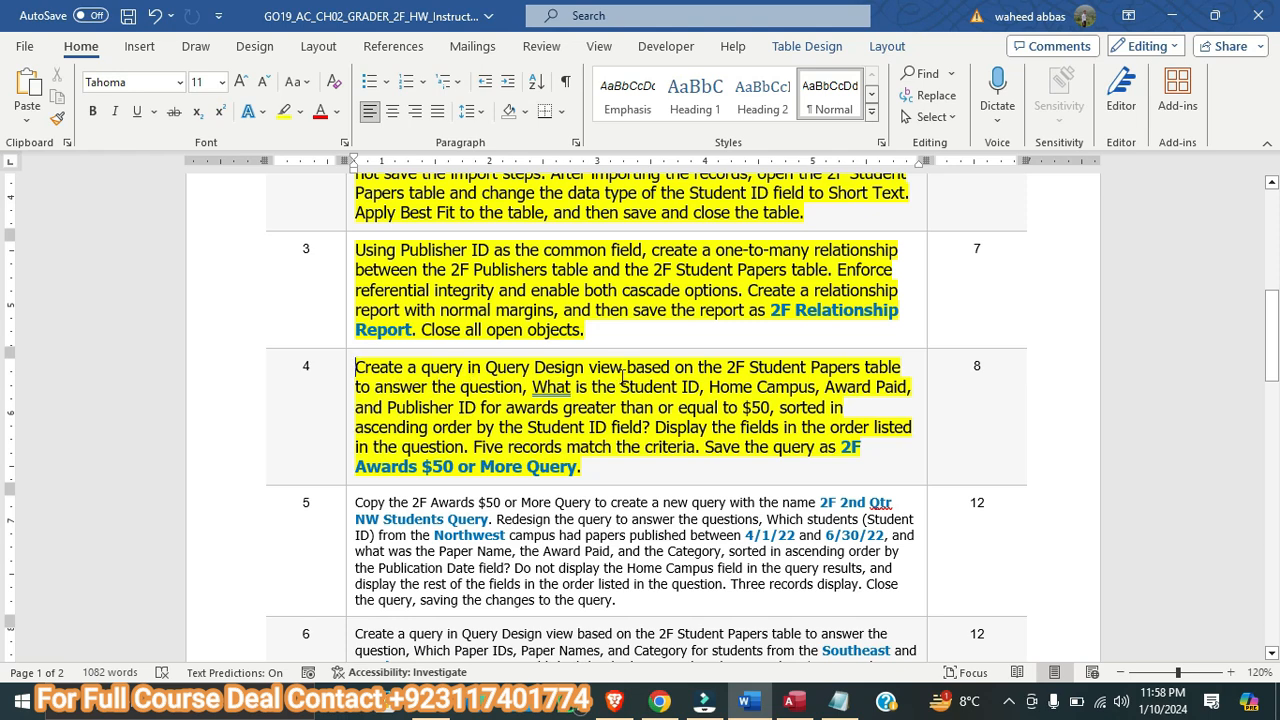
In Access, create a query in Design view and add the 2F Student Papers table, checking the source table in the Word instructions
left_click(793, 701)
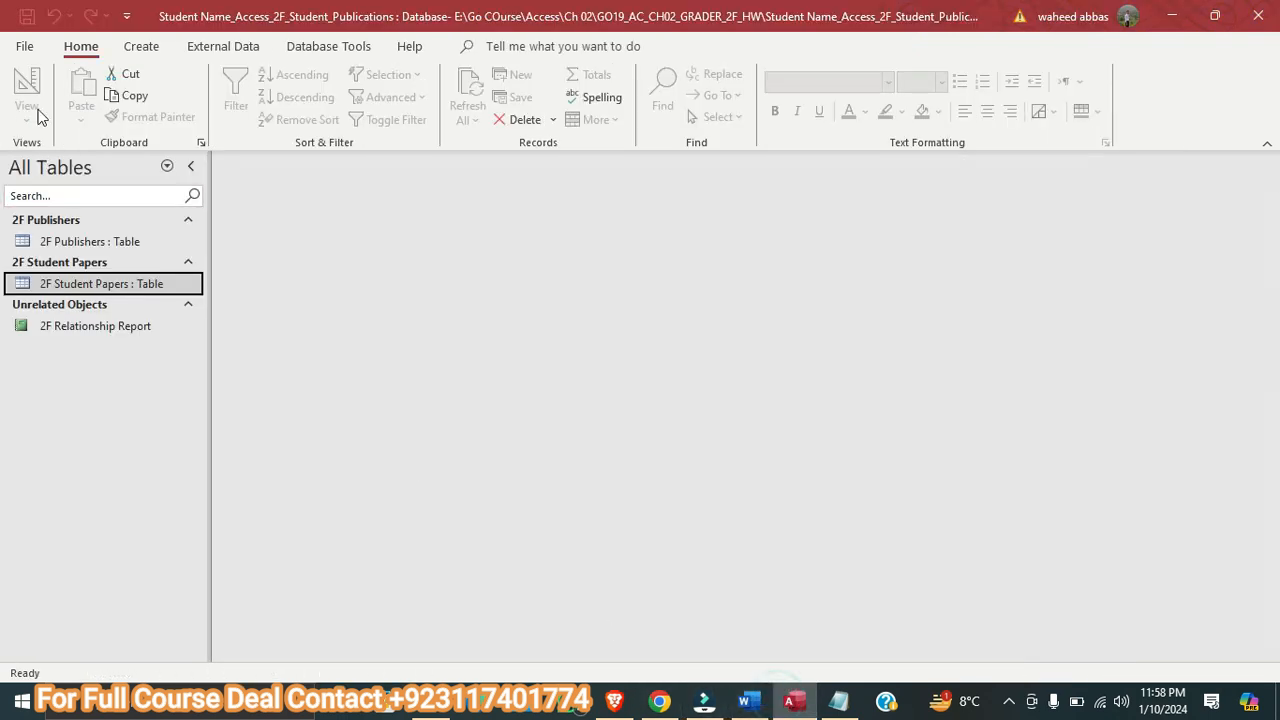
left_click(140, 47)
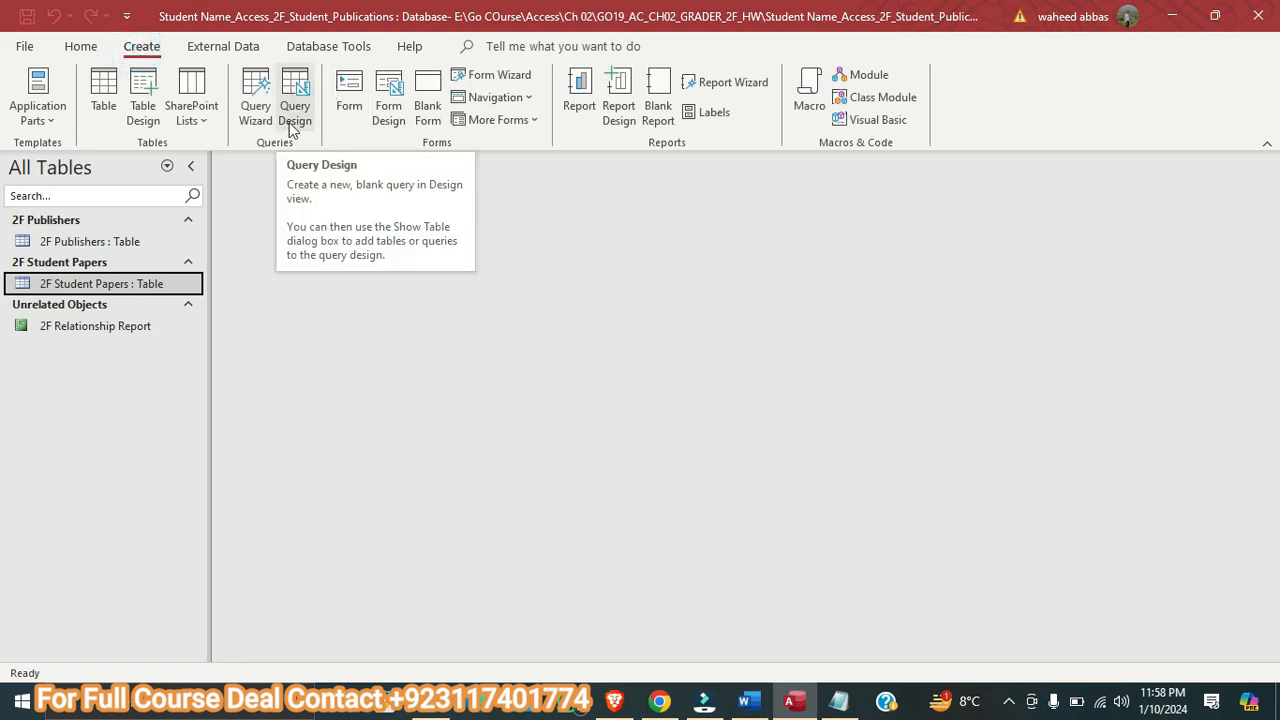
left_click(297, 112)
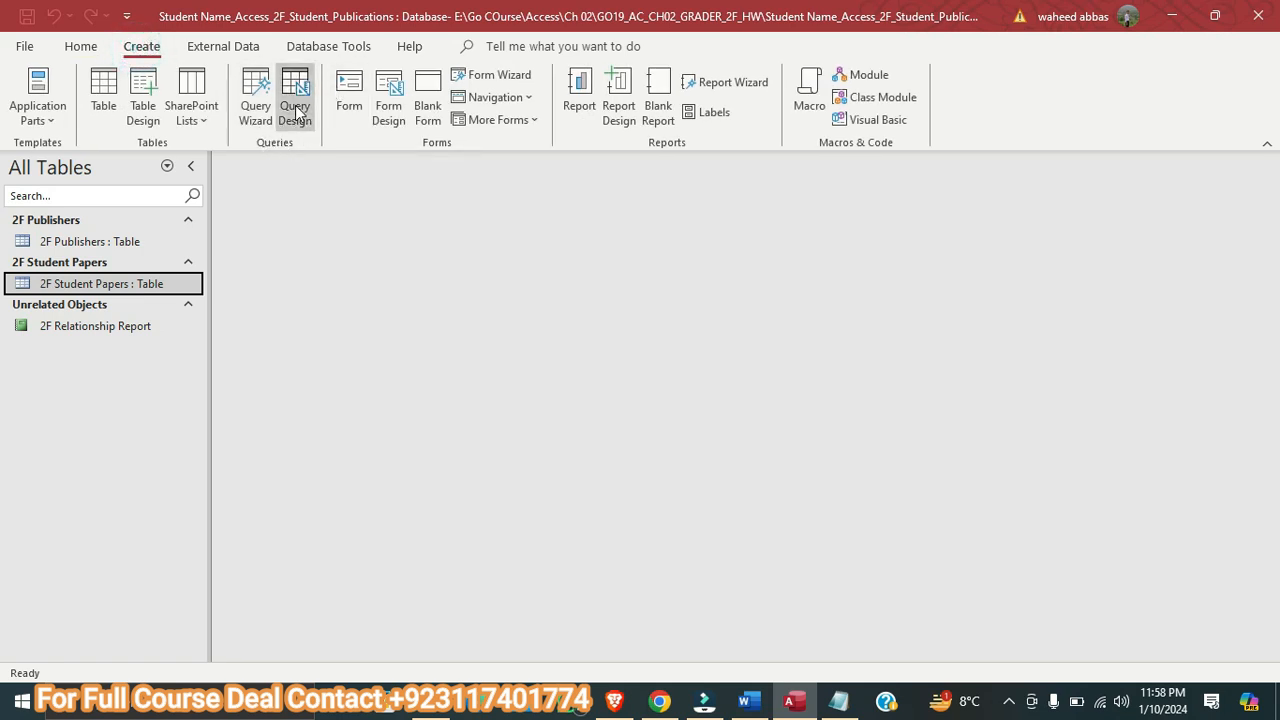
left_click(744, 700)
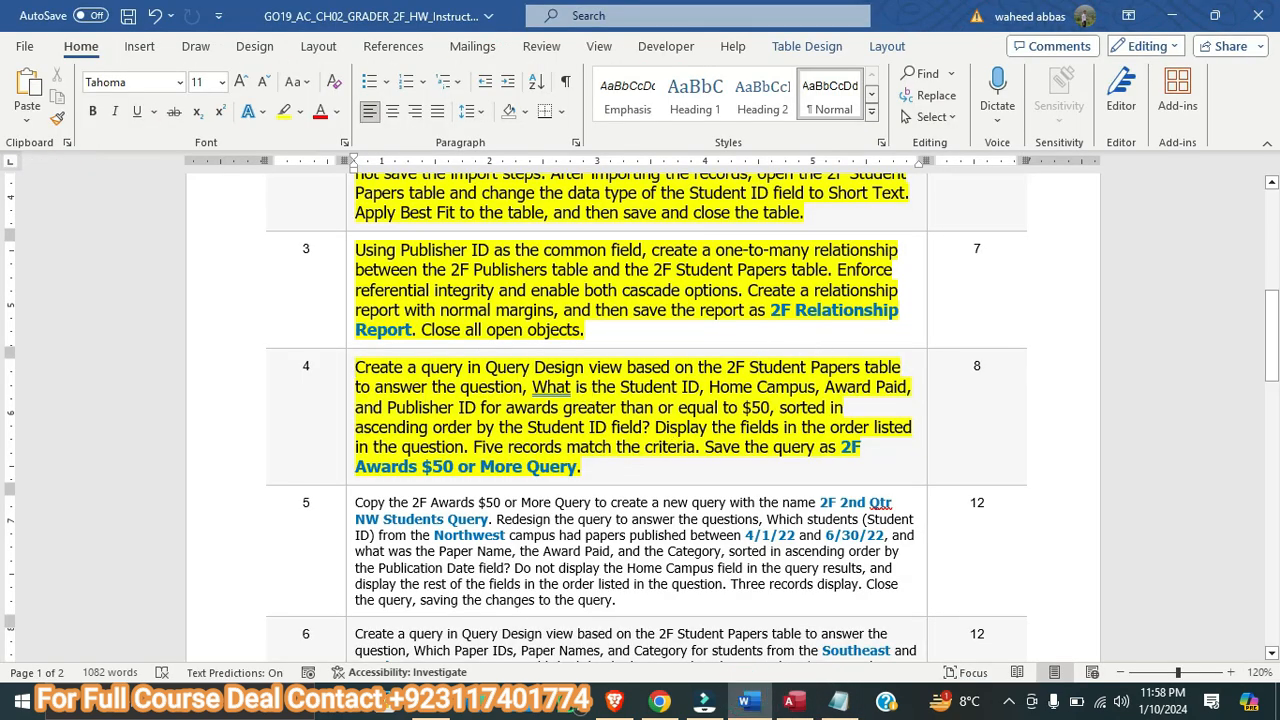
left_click(794, 702)
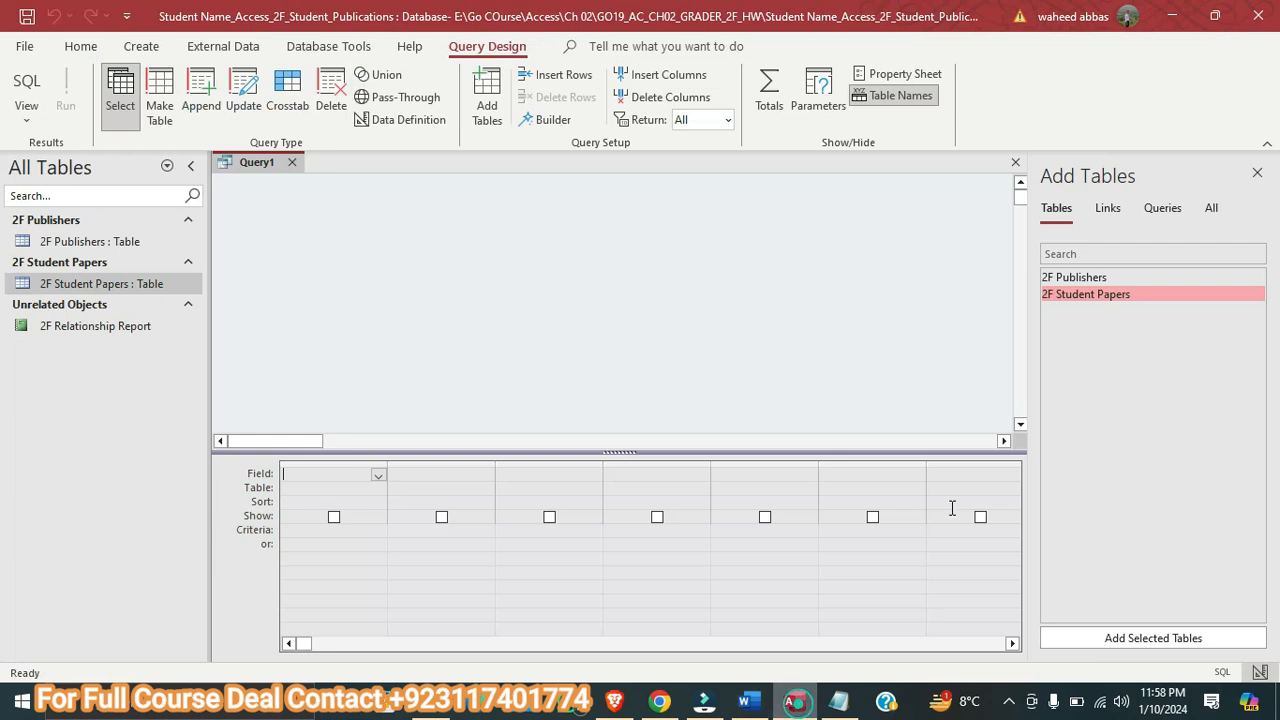
left_click(1083, 300)
double_click(1085, 298)
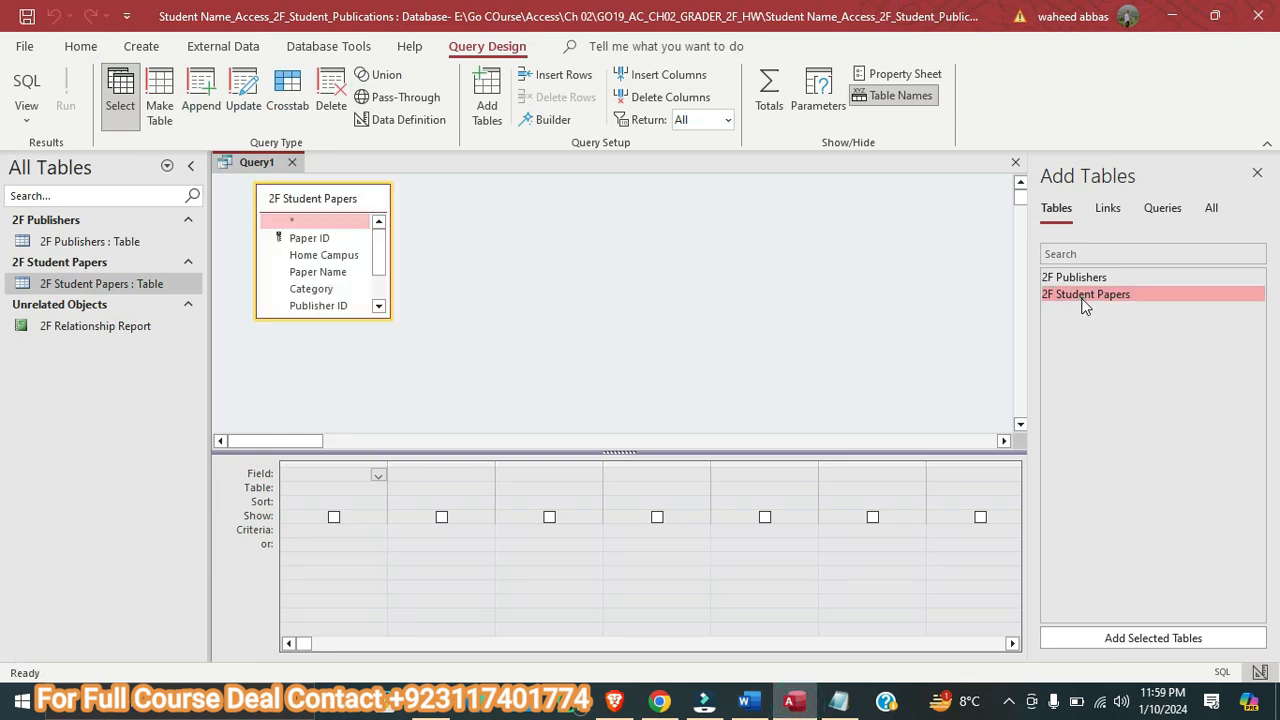
left_click(1257, 173)
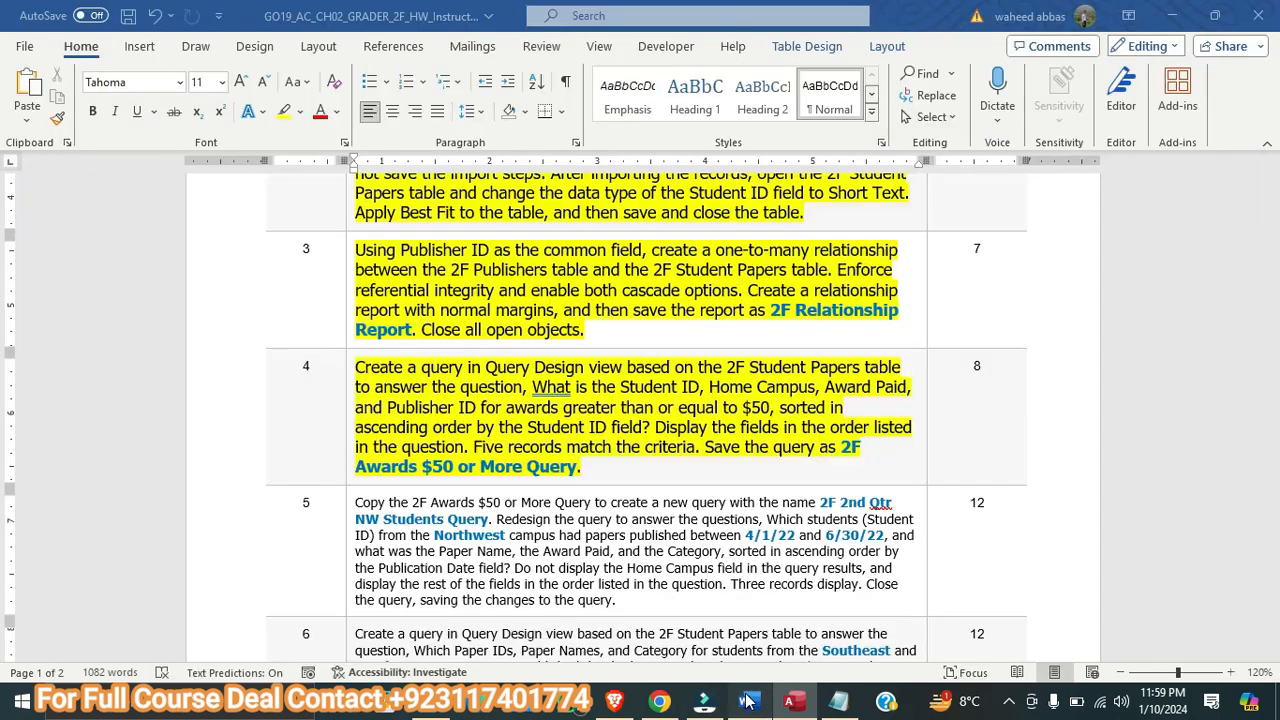
Check the required fields in Word, then add Student ID and Home Campus to the query design grid in Access
left_click(745, 700)
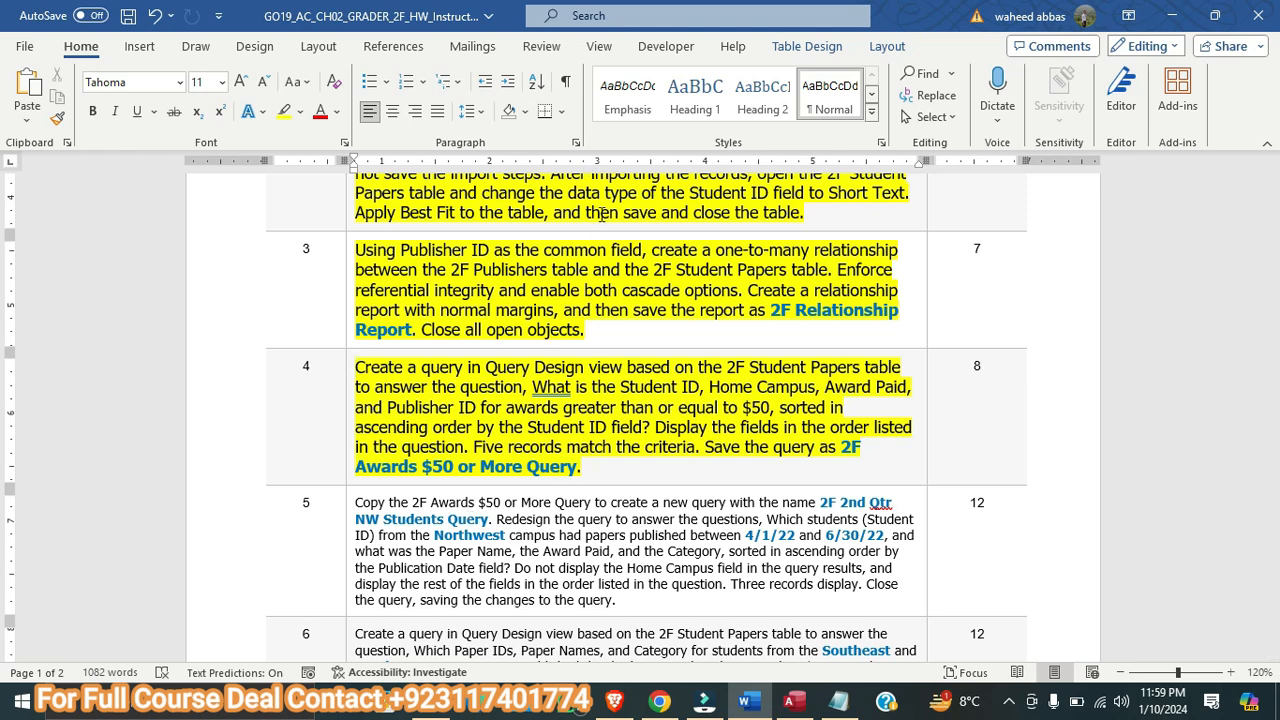
left_click(793, 700)
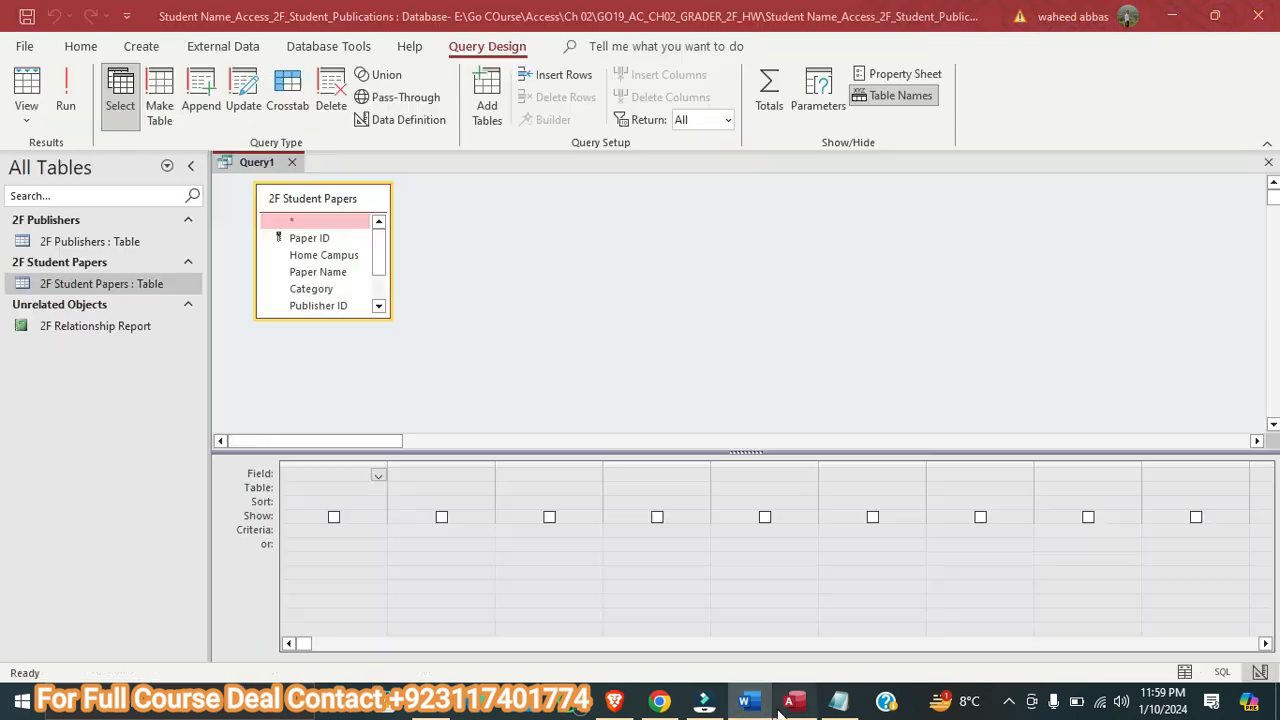
double_click(345, 318)
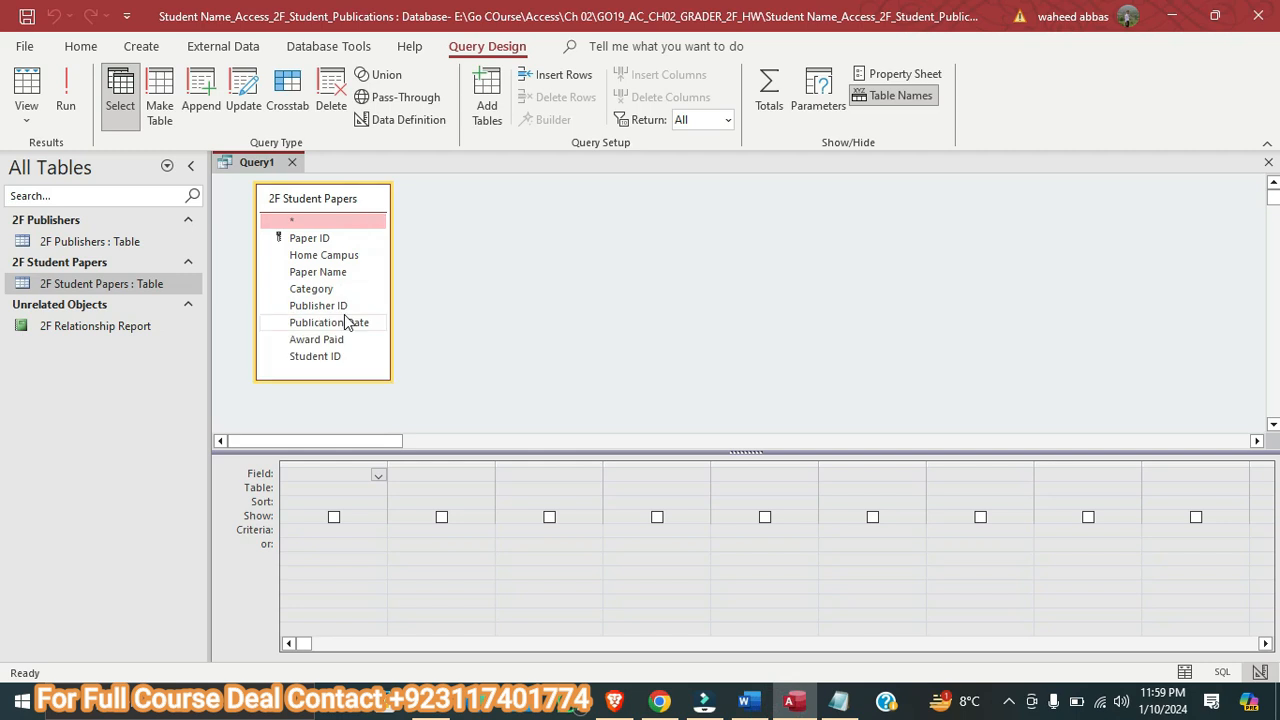
double_click(340, 357)
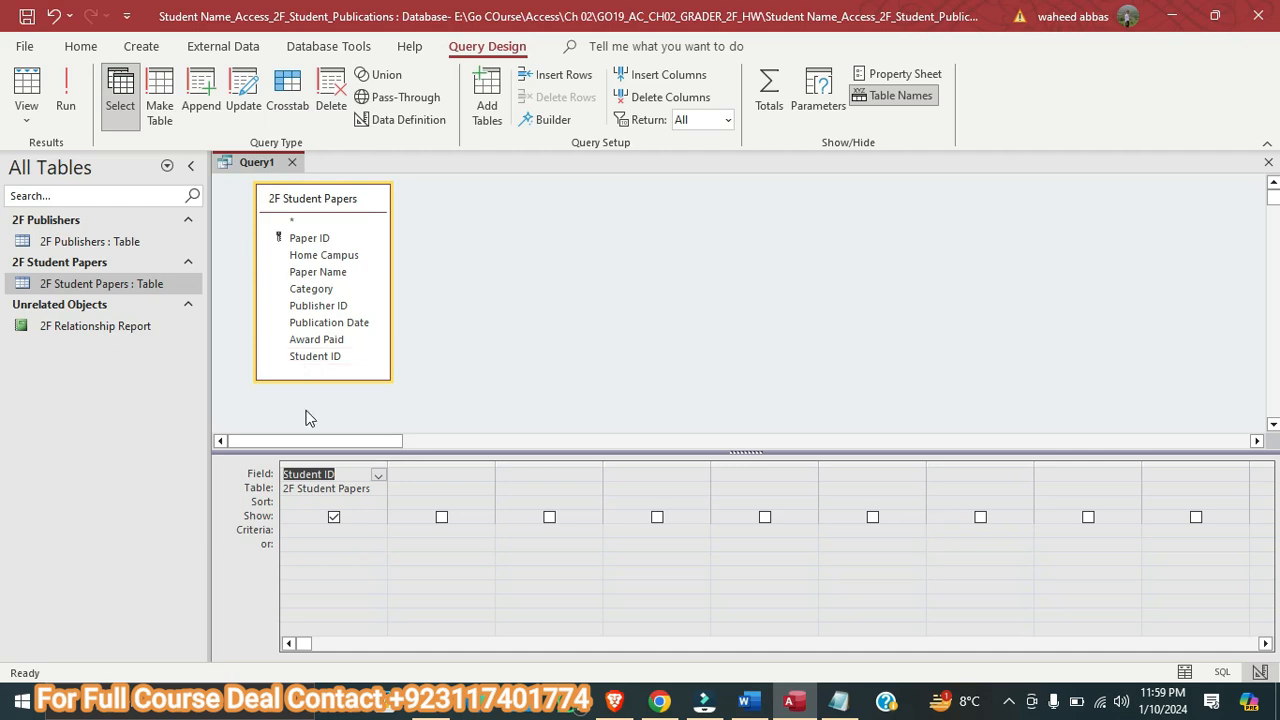
left_click(748, 702)
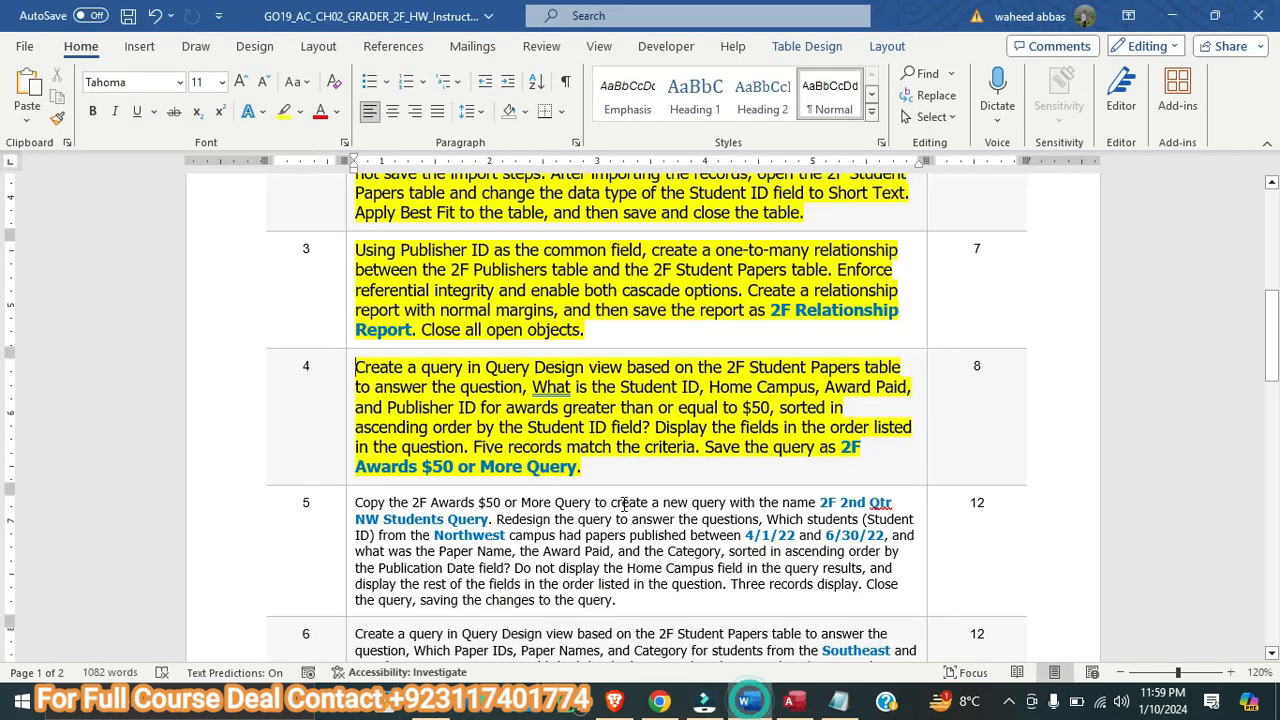
left_click(790, 702)
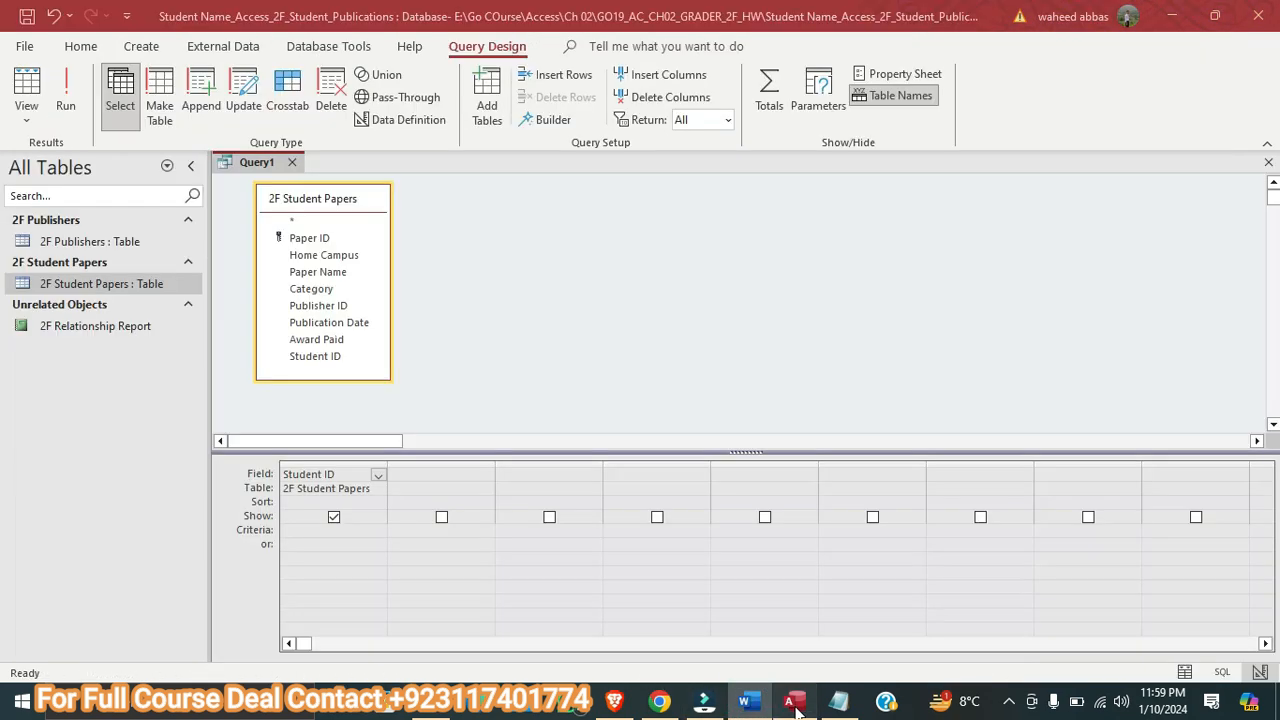
left_click(329, 259)
double_click(329, 258)
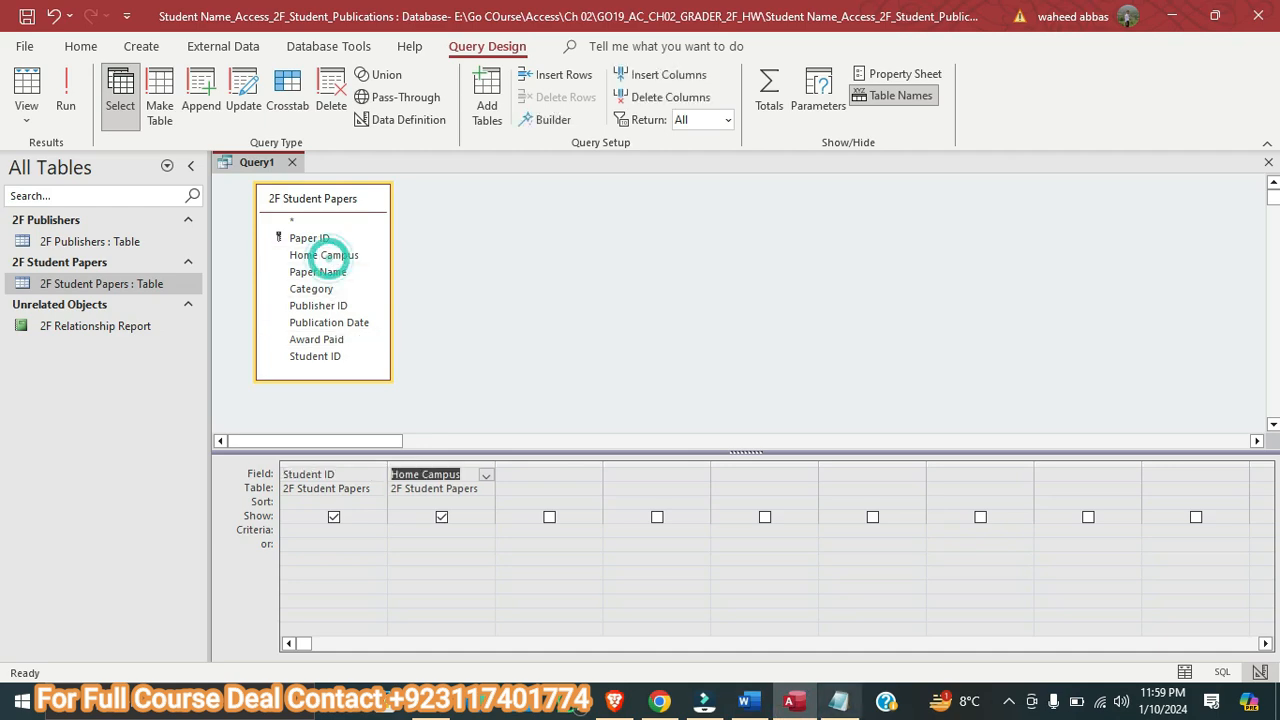
Following the field order in the Word instructions, add Award Paid and Publisher ID to the query design grid in Access
left_click(750, 702)
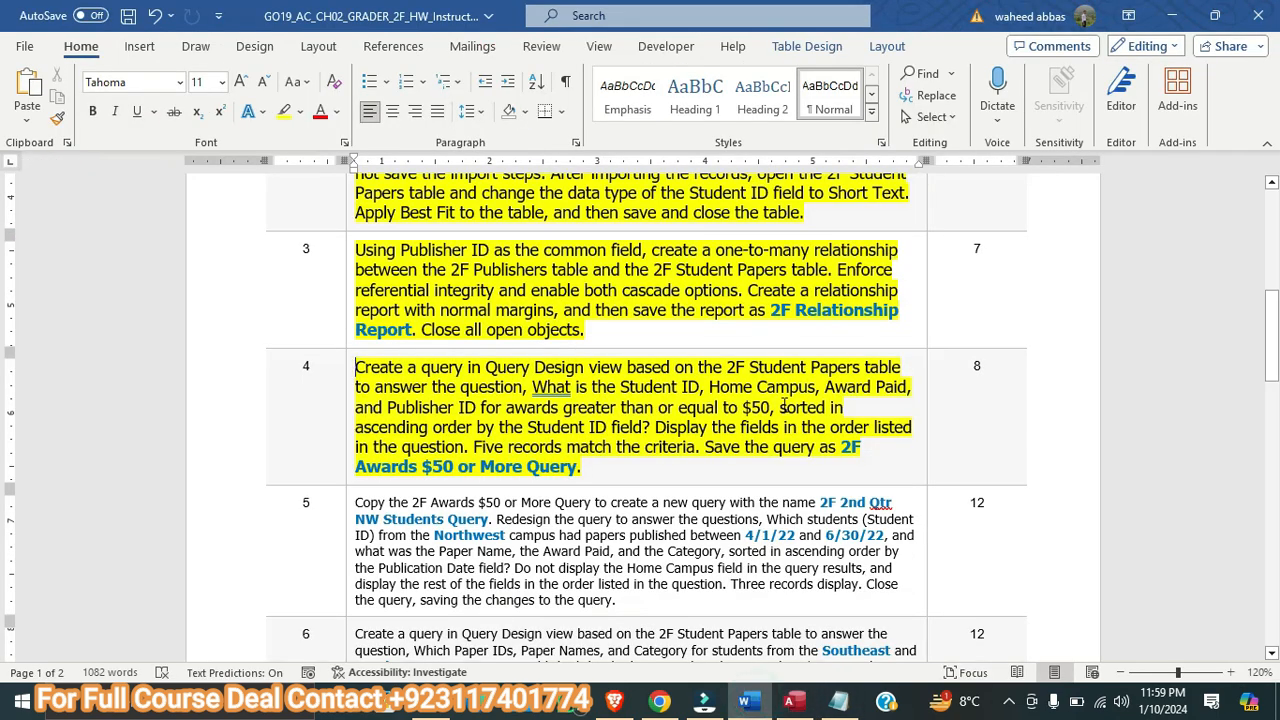
left_click(792, 702)
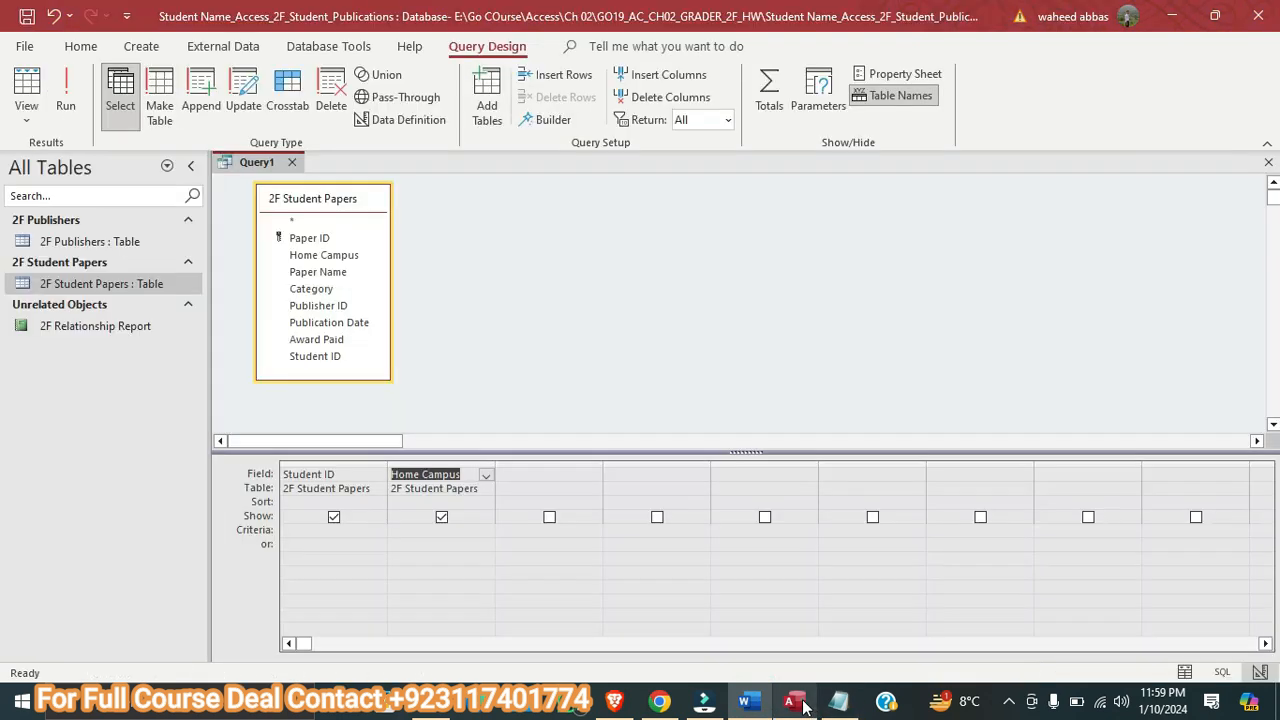
double_click(334, 340)
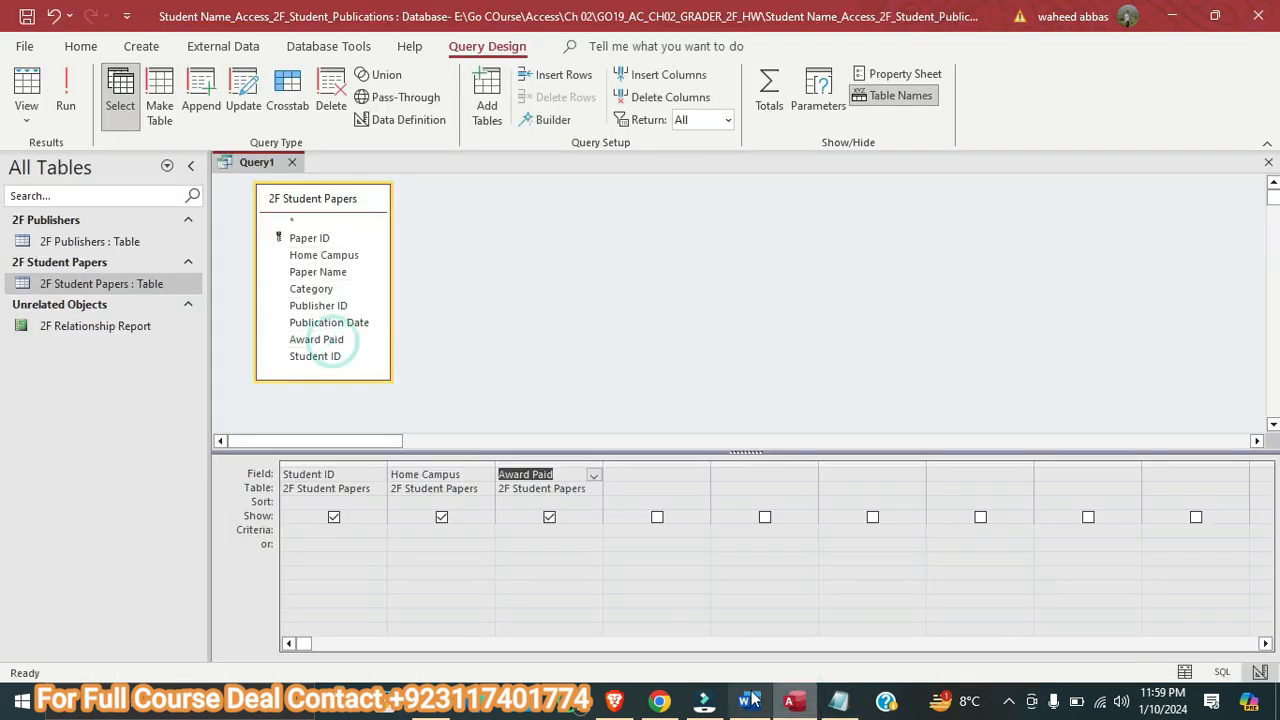
left_click(745, 700)
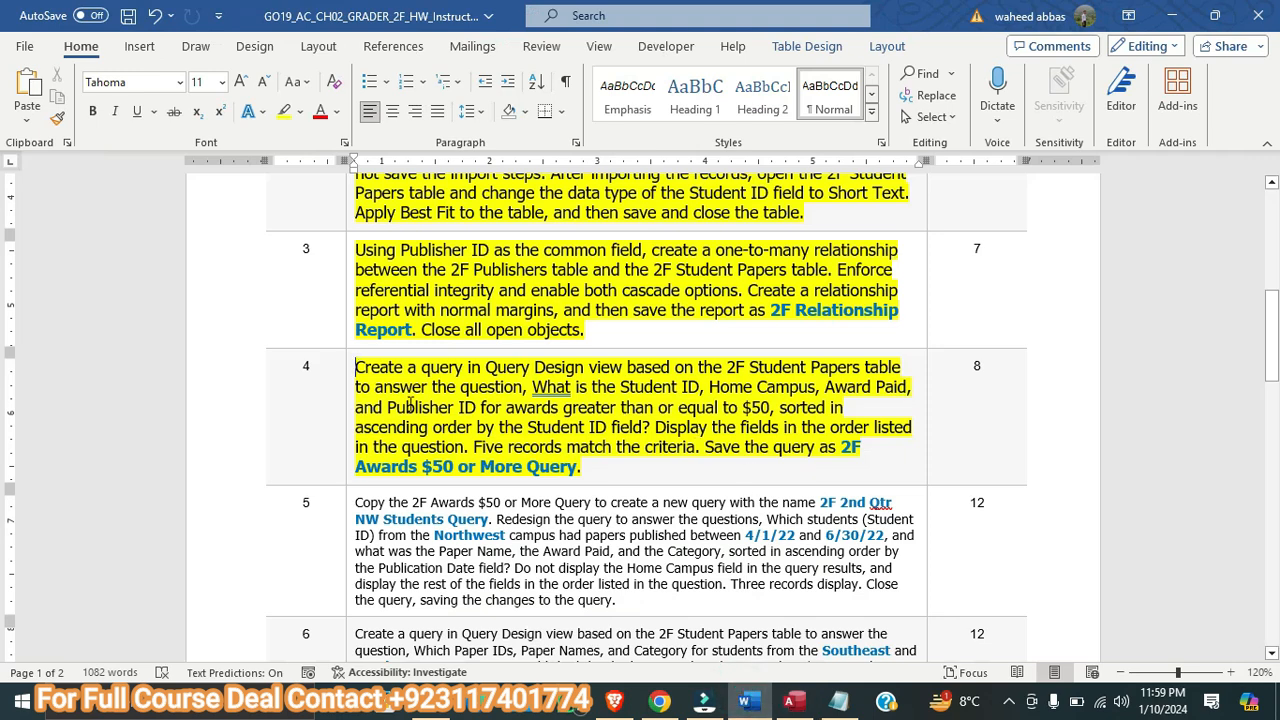
left_click(792, 700)
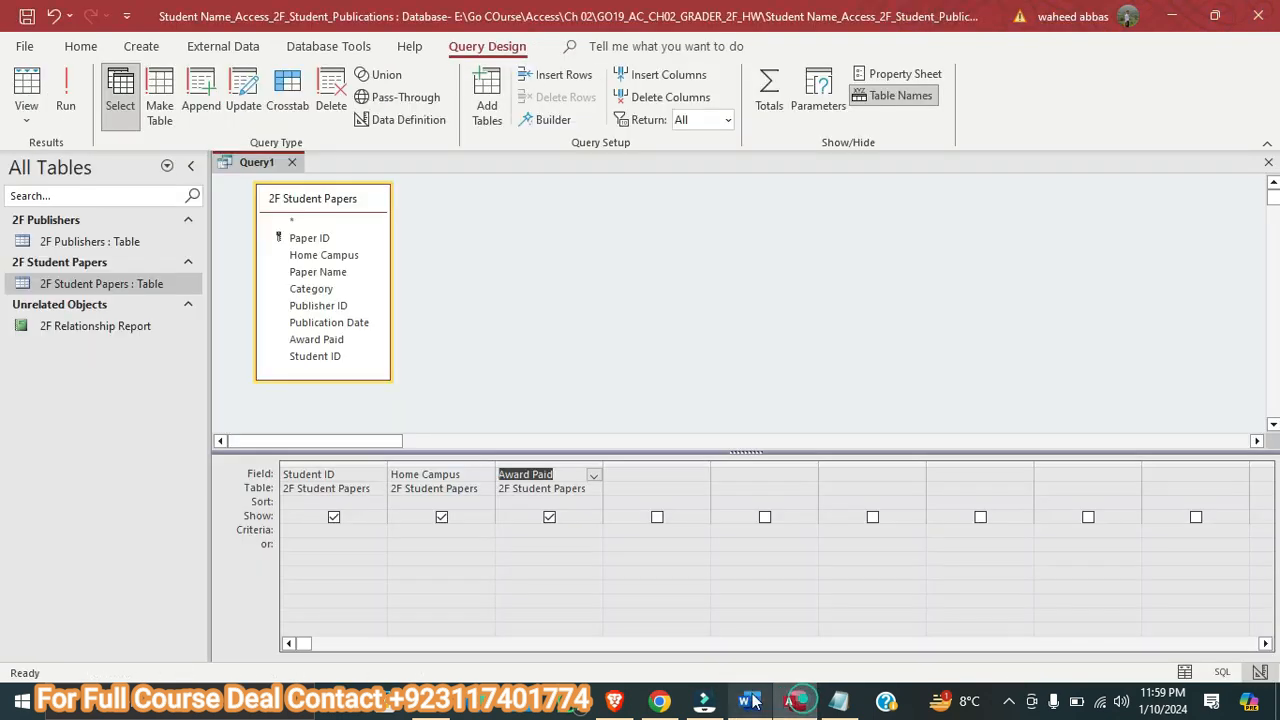
left_click(319, 308)
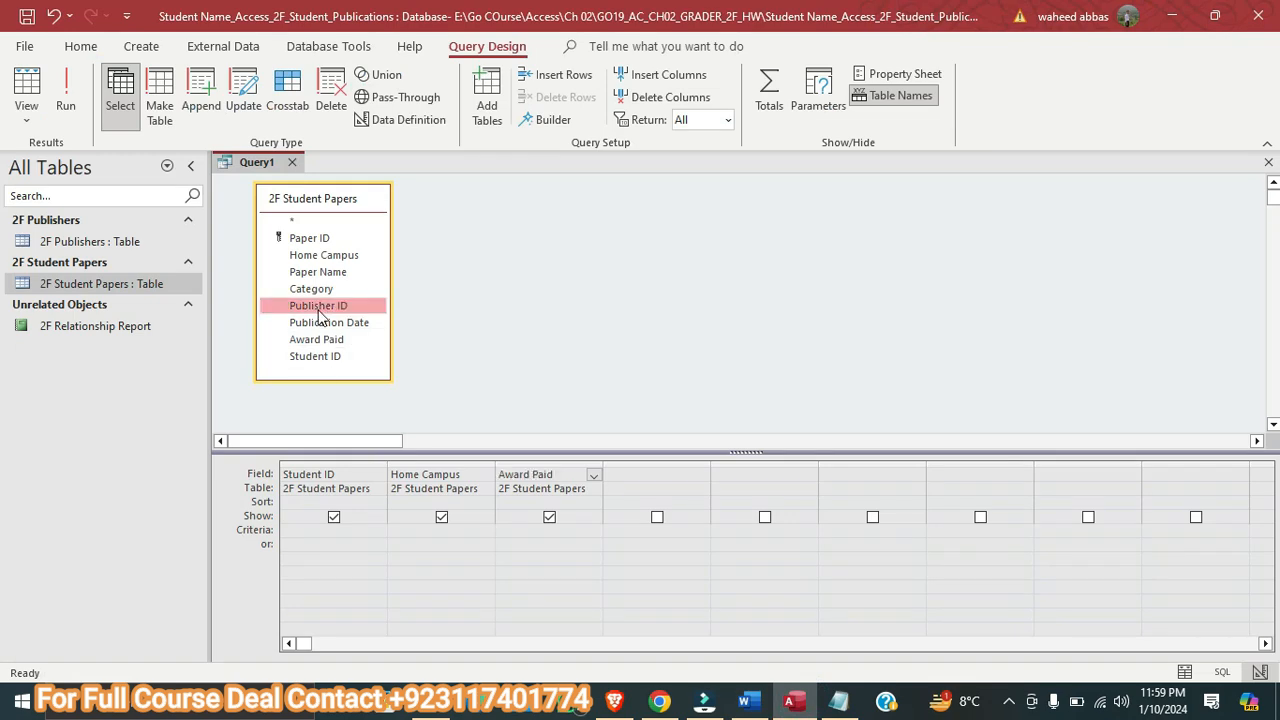
double_click(319, 308)
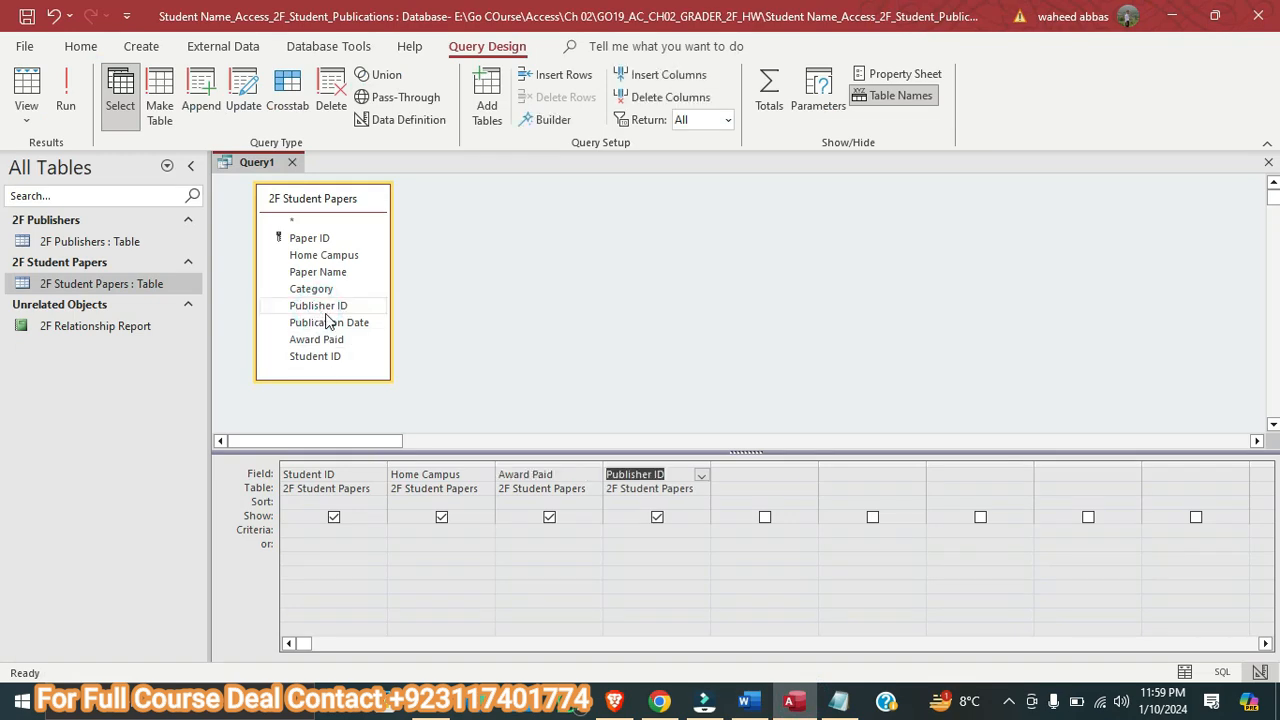
Check the award condition in Word, then set the Award Paid criterion to >=50 in the Access query
left_click(745, 700)
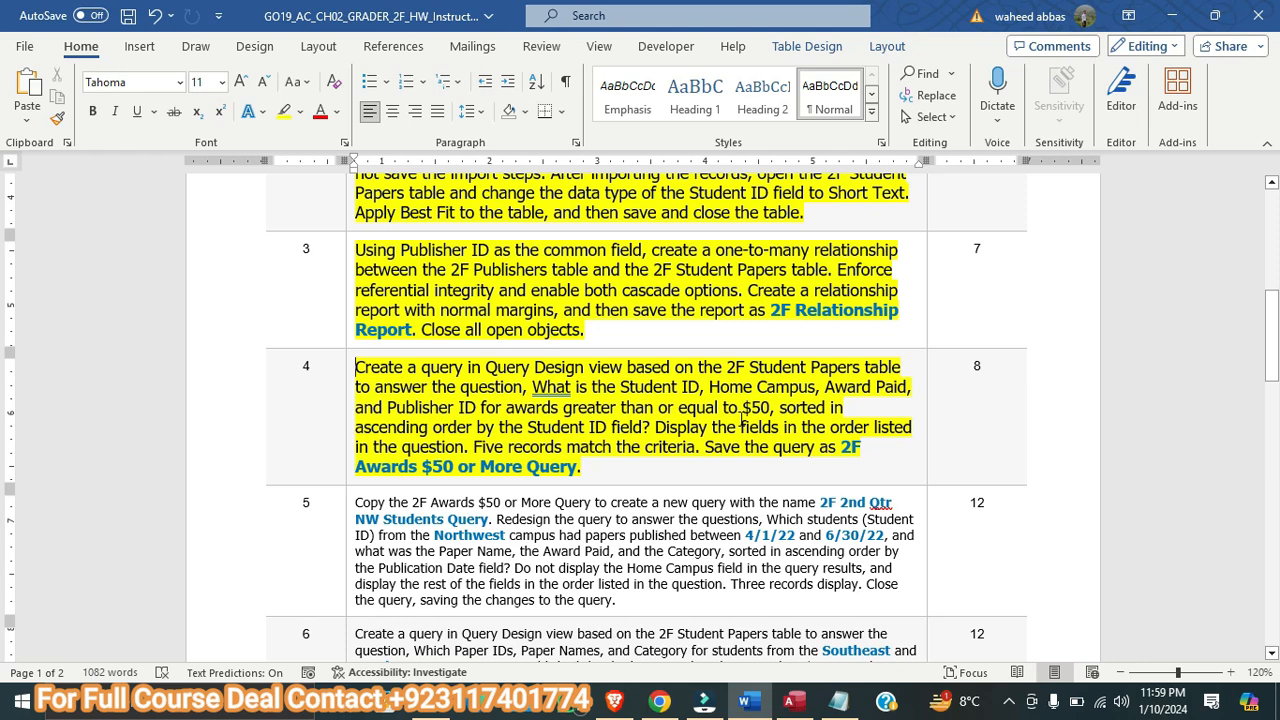
left_click(792, 702)
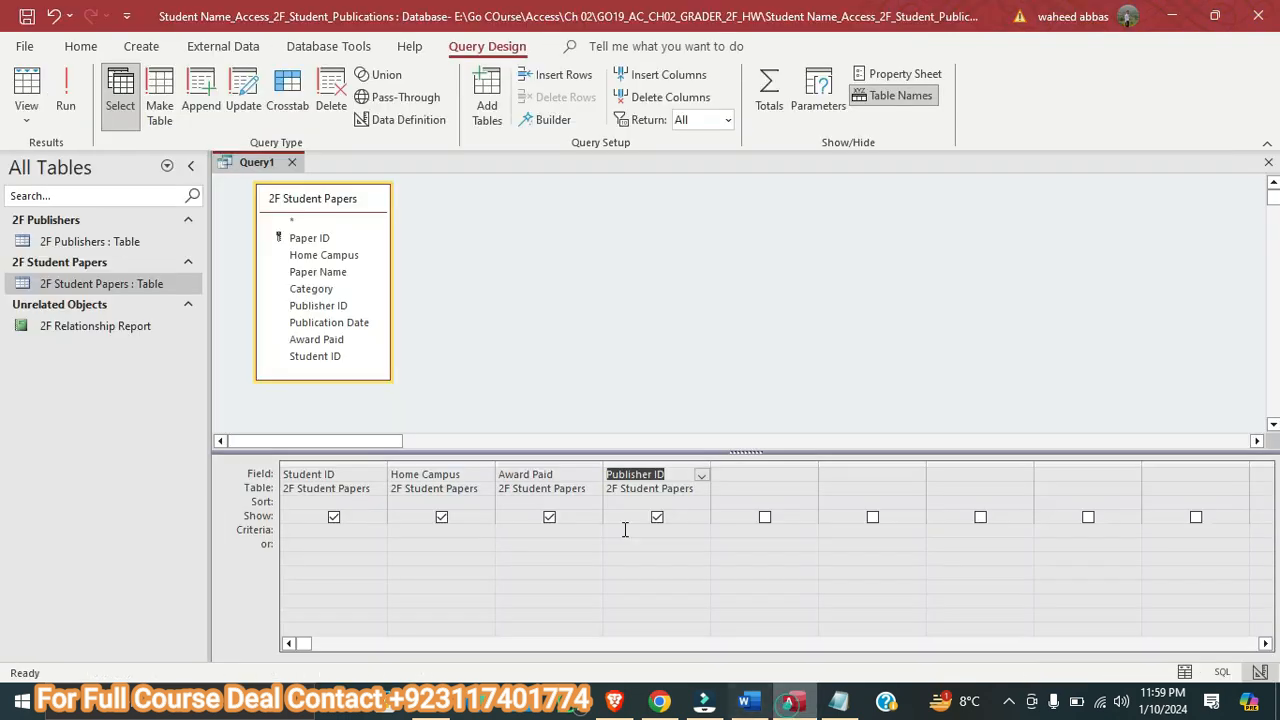
left_click(522, 530)
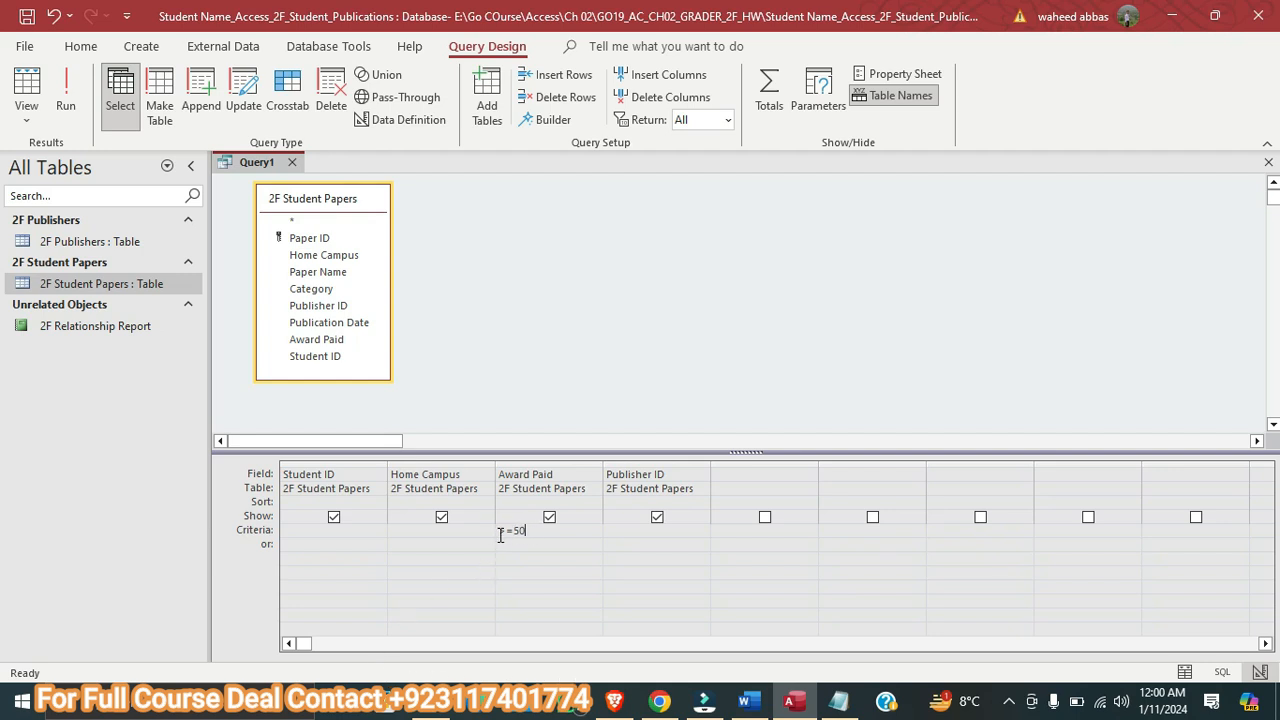
left_click(622, 526)
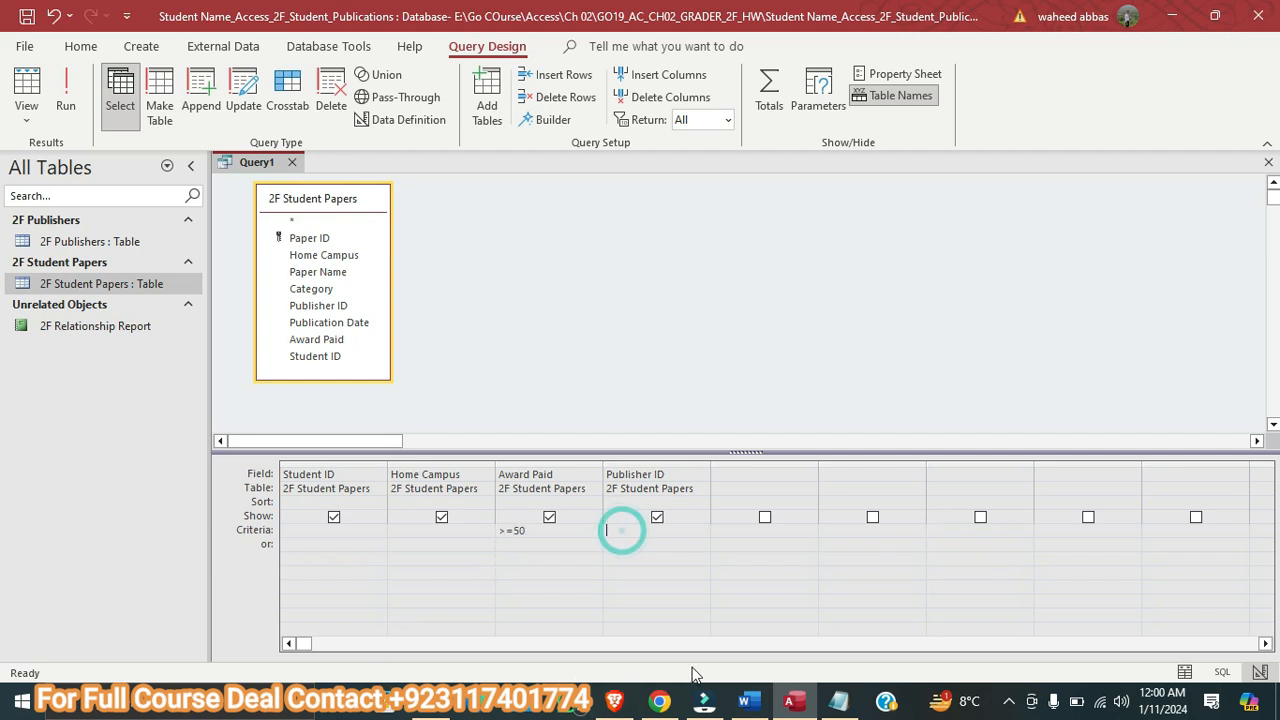
Check the sort requirement in Word, then sort the Access query in ascending order by Student ID
left_click(744, 700)
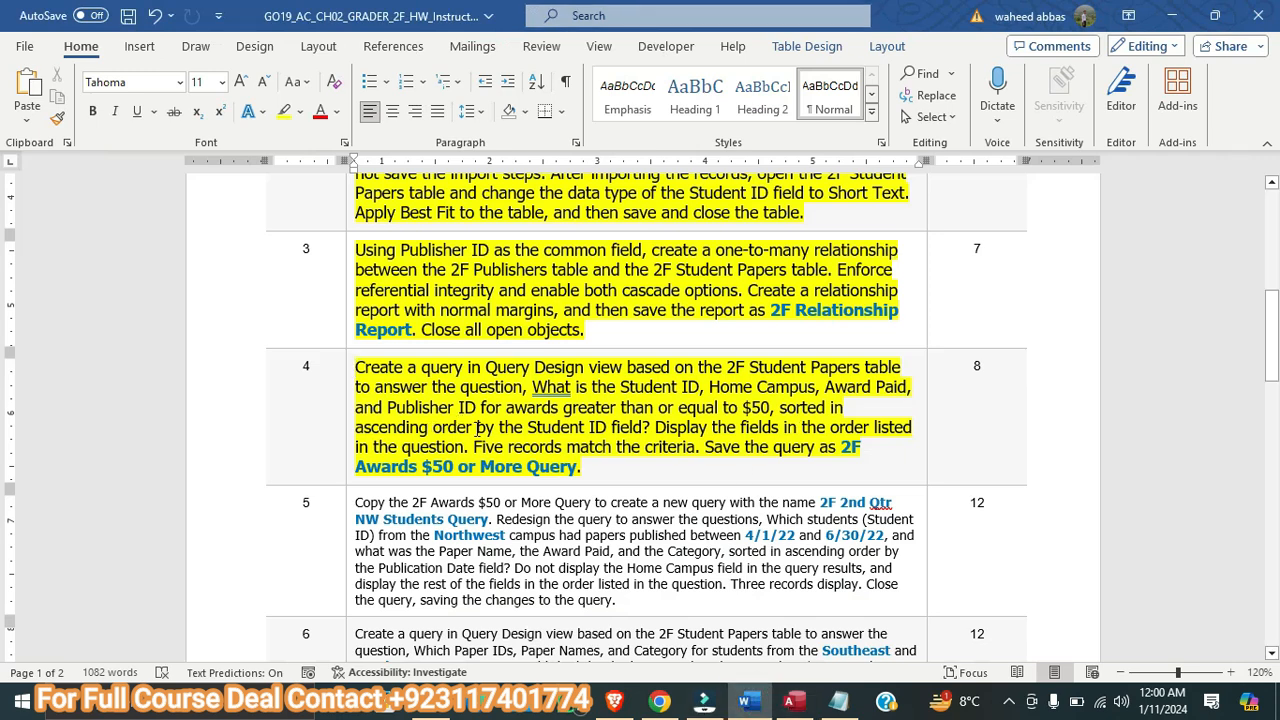
left_click(794, 700)
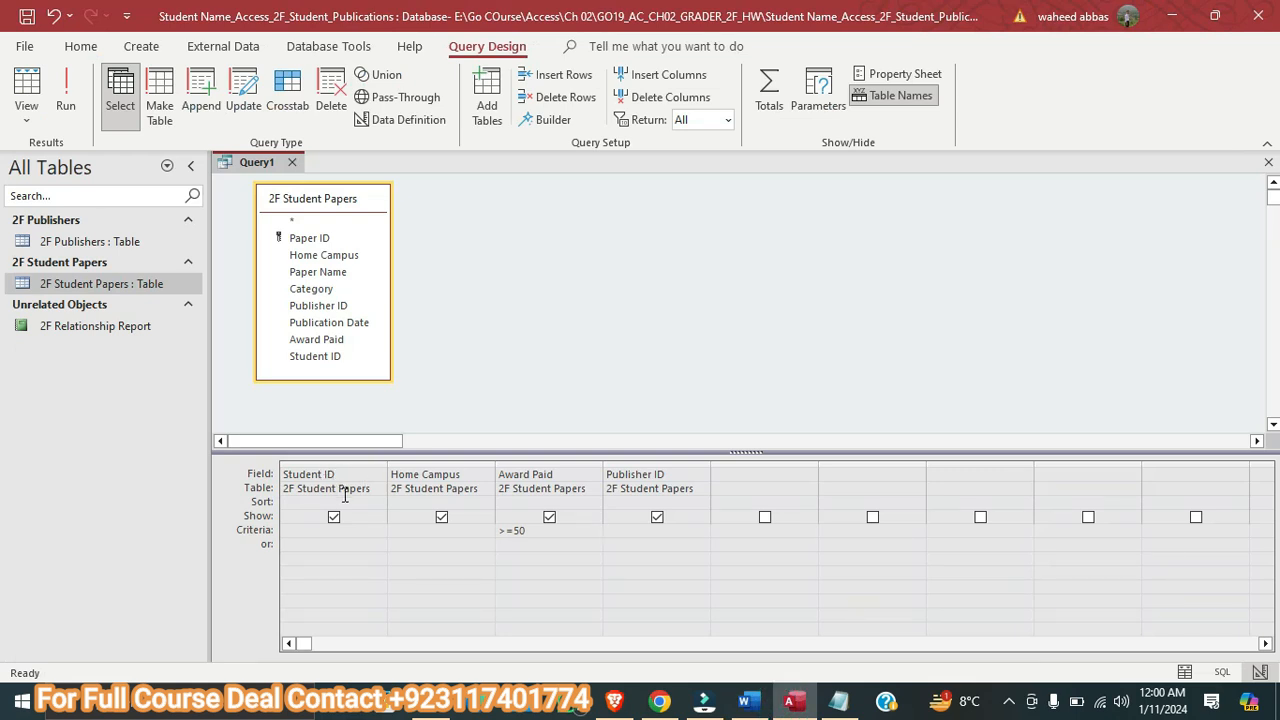
left_click(285, 505)
left_click(378, 503)
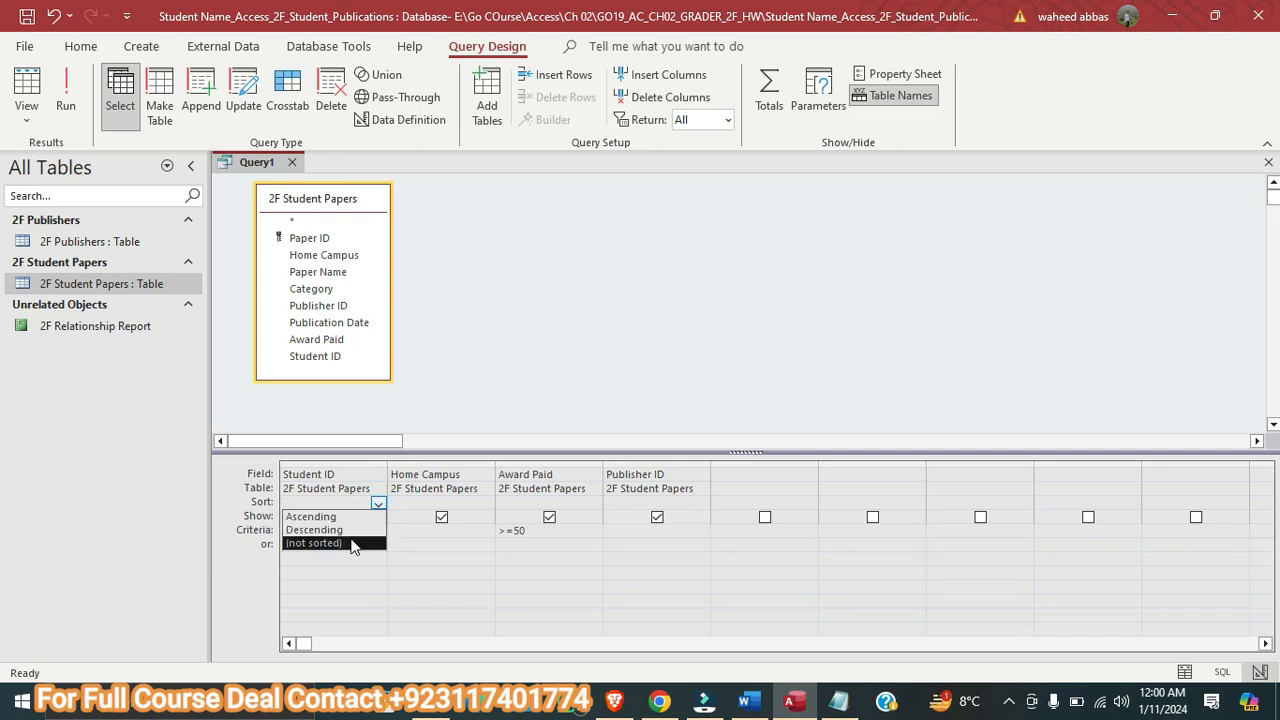
left_click(326, 519)
Review the step 4 instructions in Word, run the query in Access, then return to Word to compare its results
left_click(758, 699)
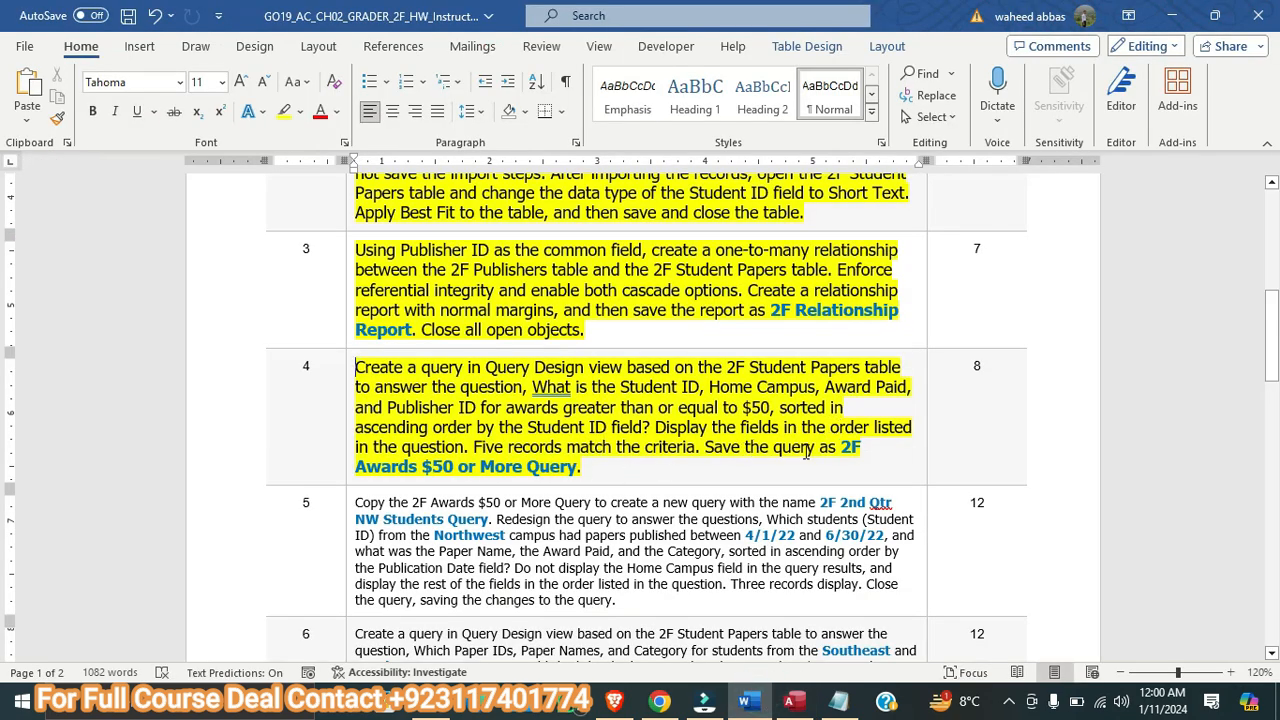
left_click(793, 703)
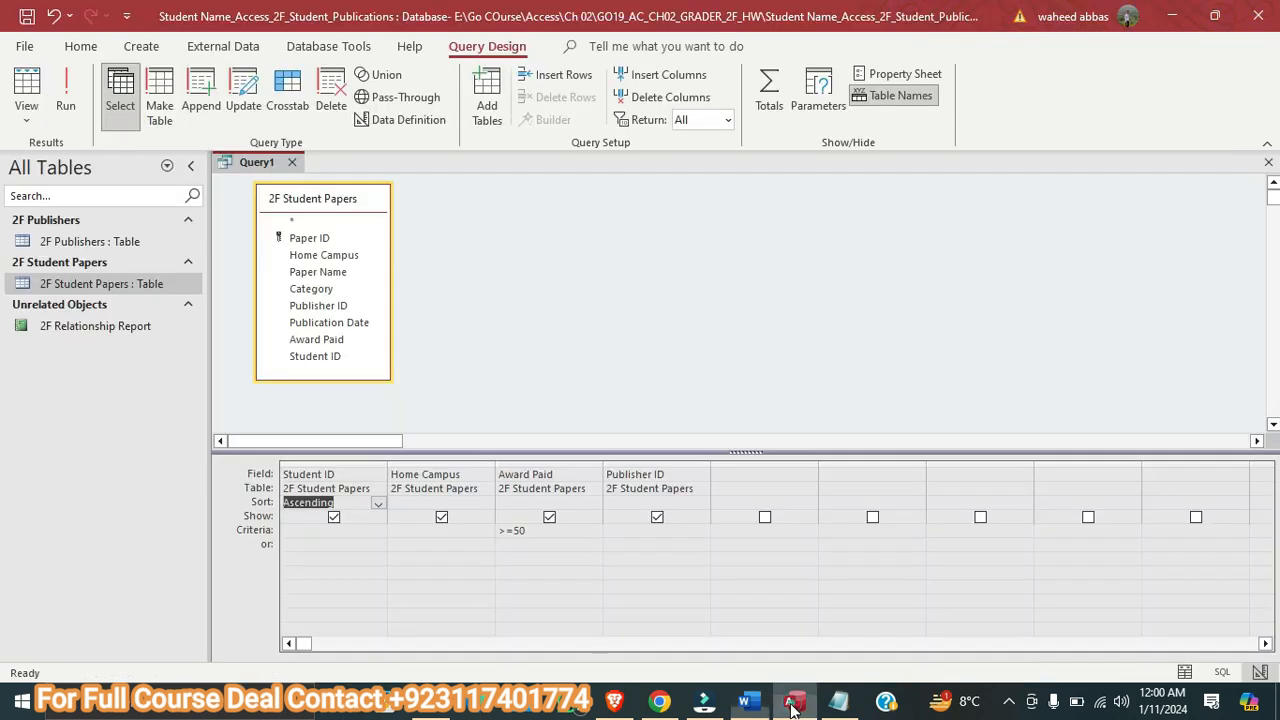
left_click(66, 108)
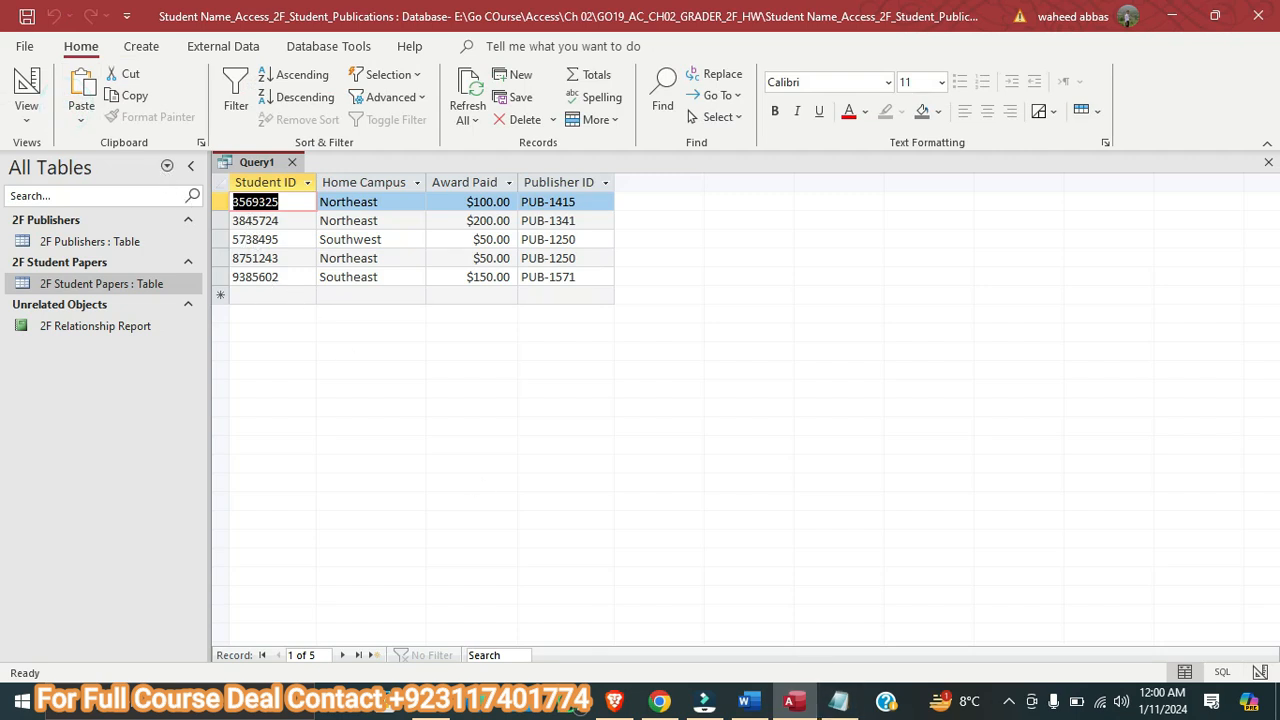
left_click(752, 703)
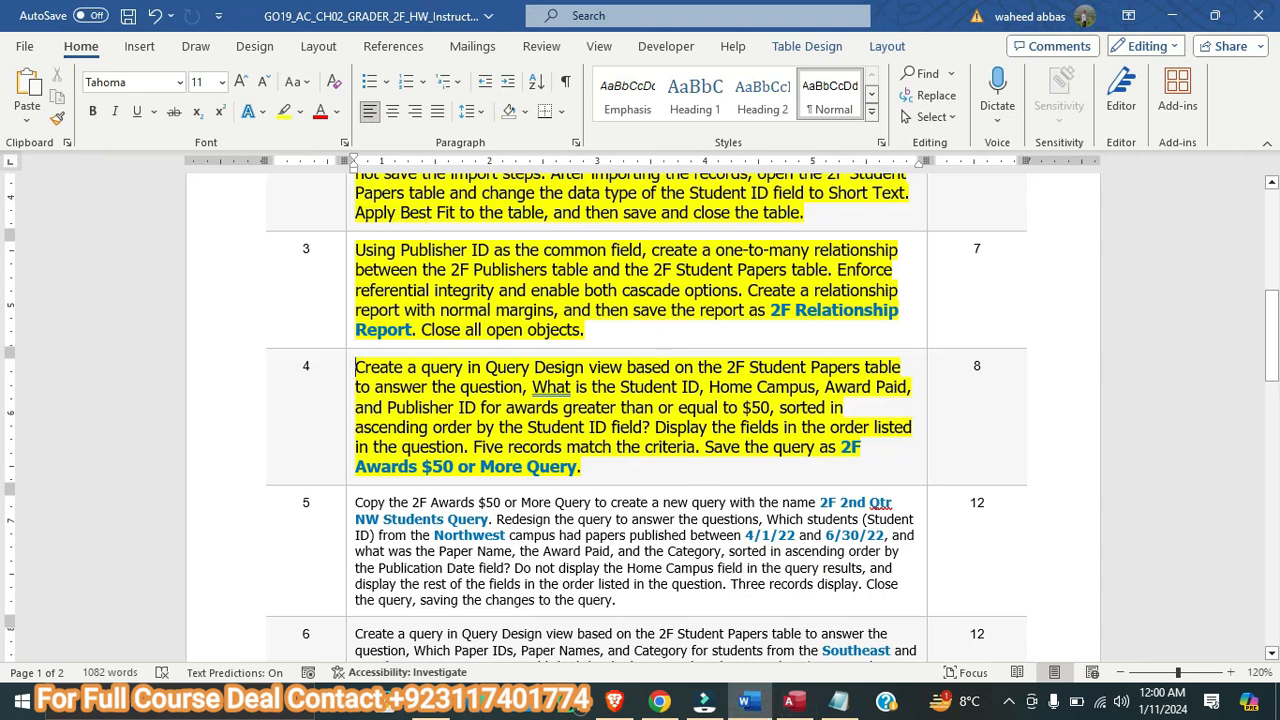
Compare the query results in Access with the step 4 requirements in the Word instructions
left_click(790, 703)
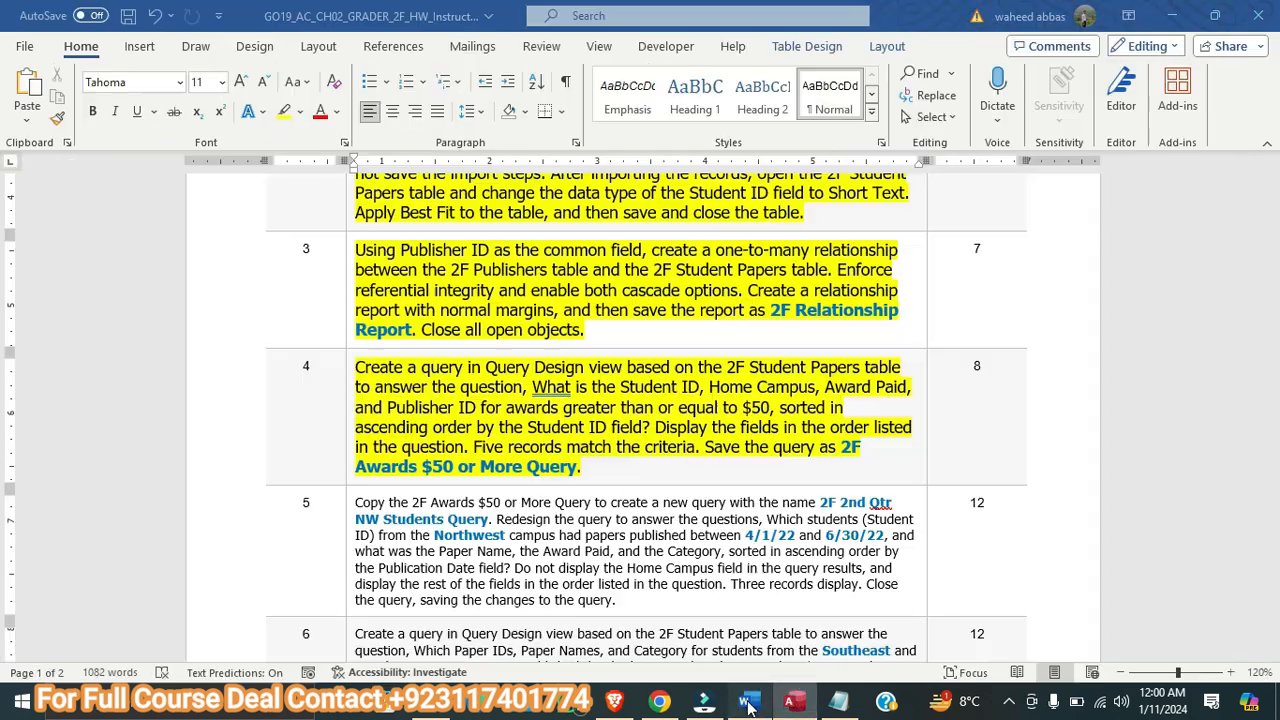
left_click(752, 703)
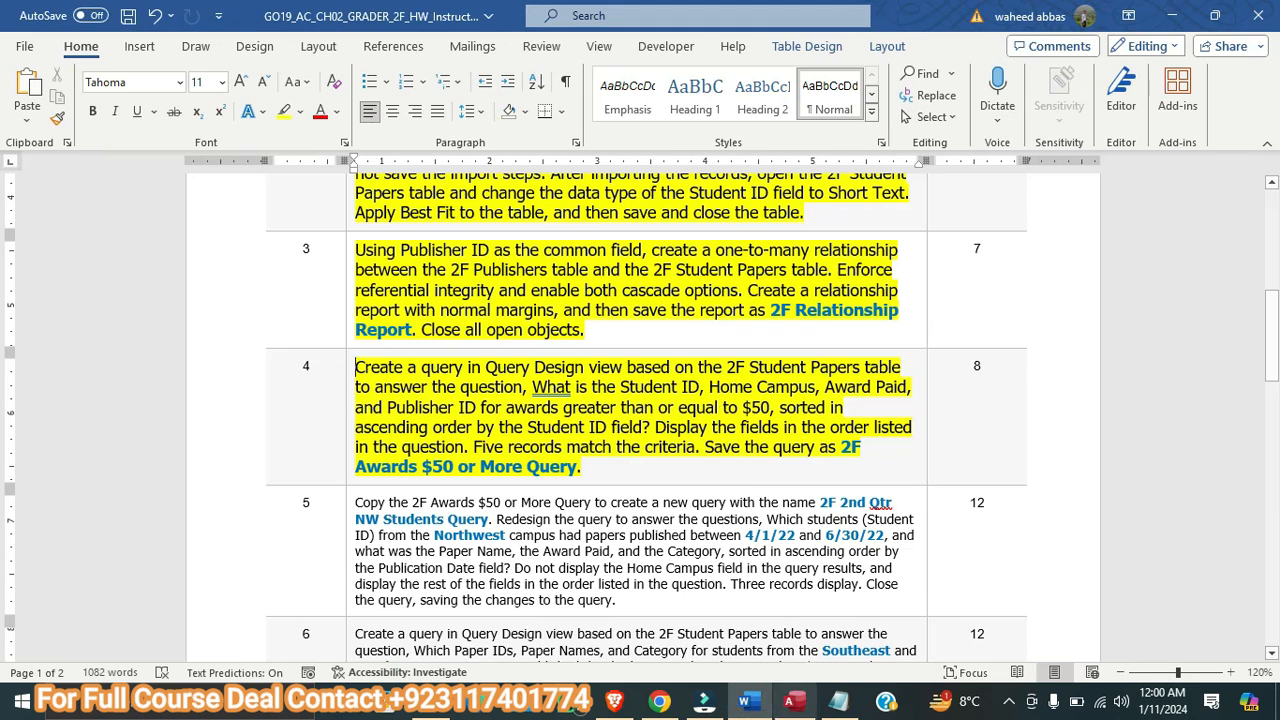
left_click(792, 704)
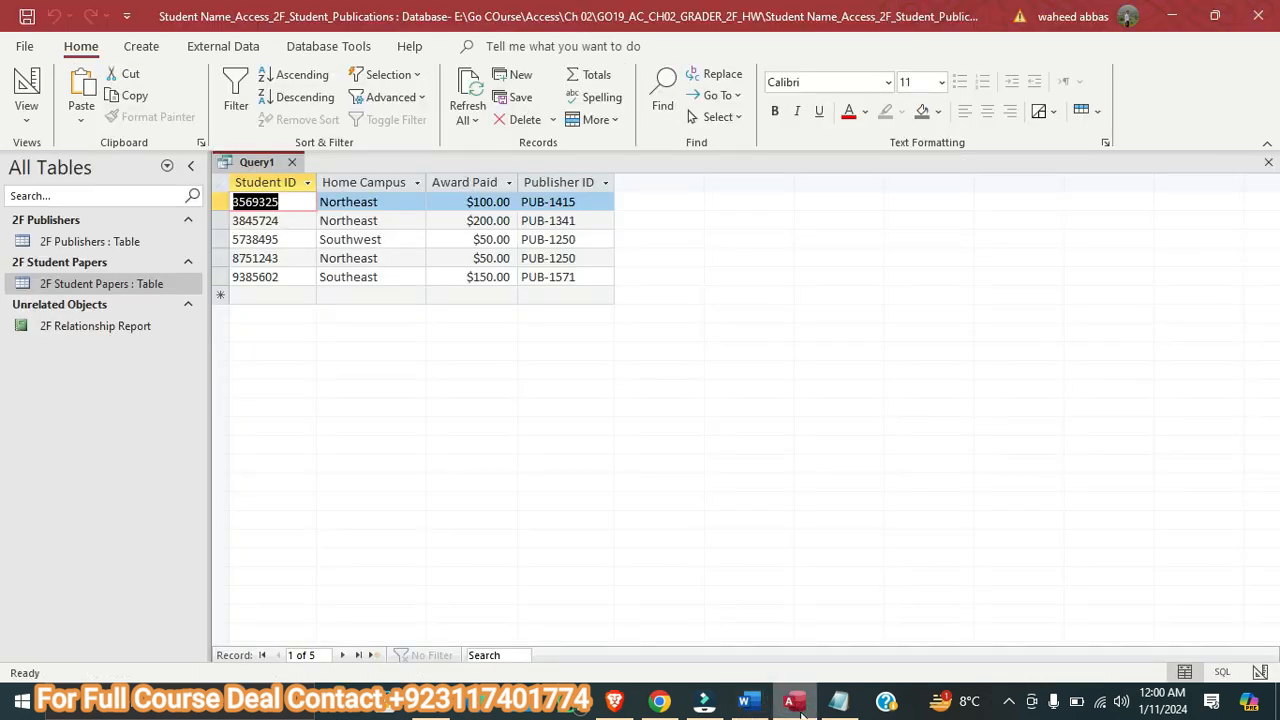
left_click(748, 703)
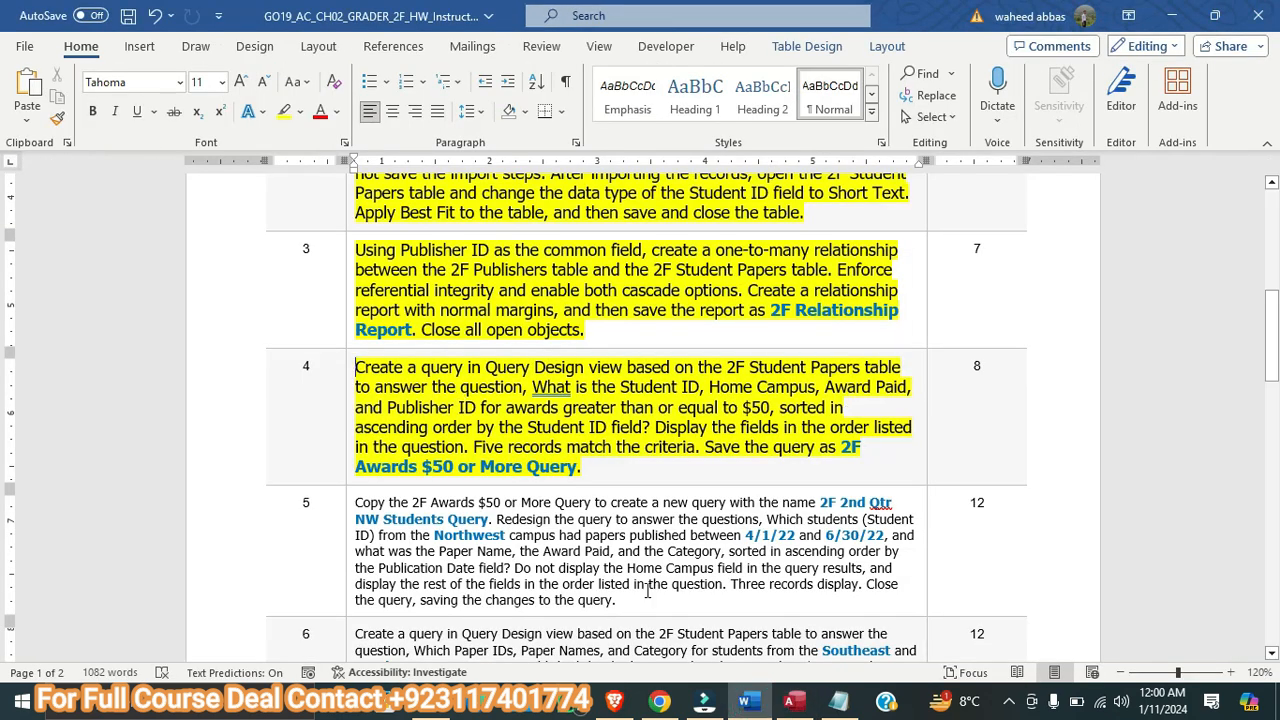
left_click(792, 704)
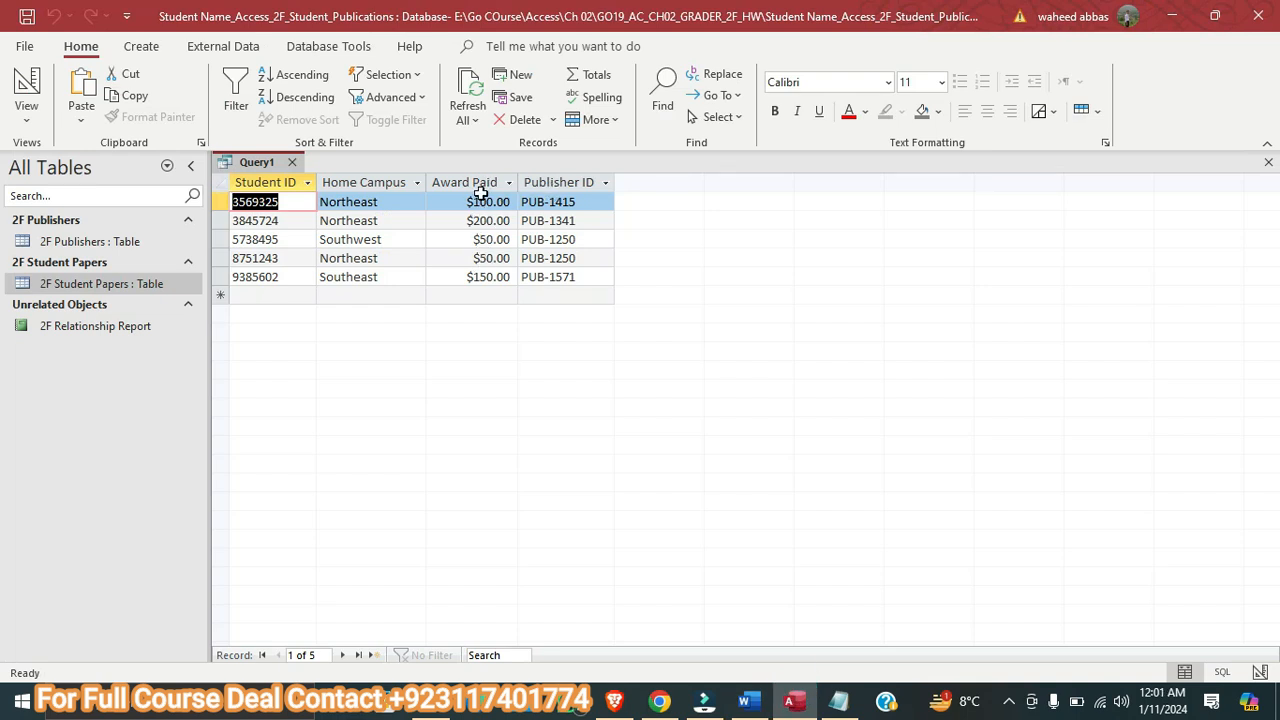
left_click(747, 704)
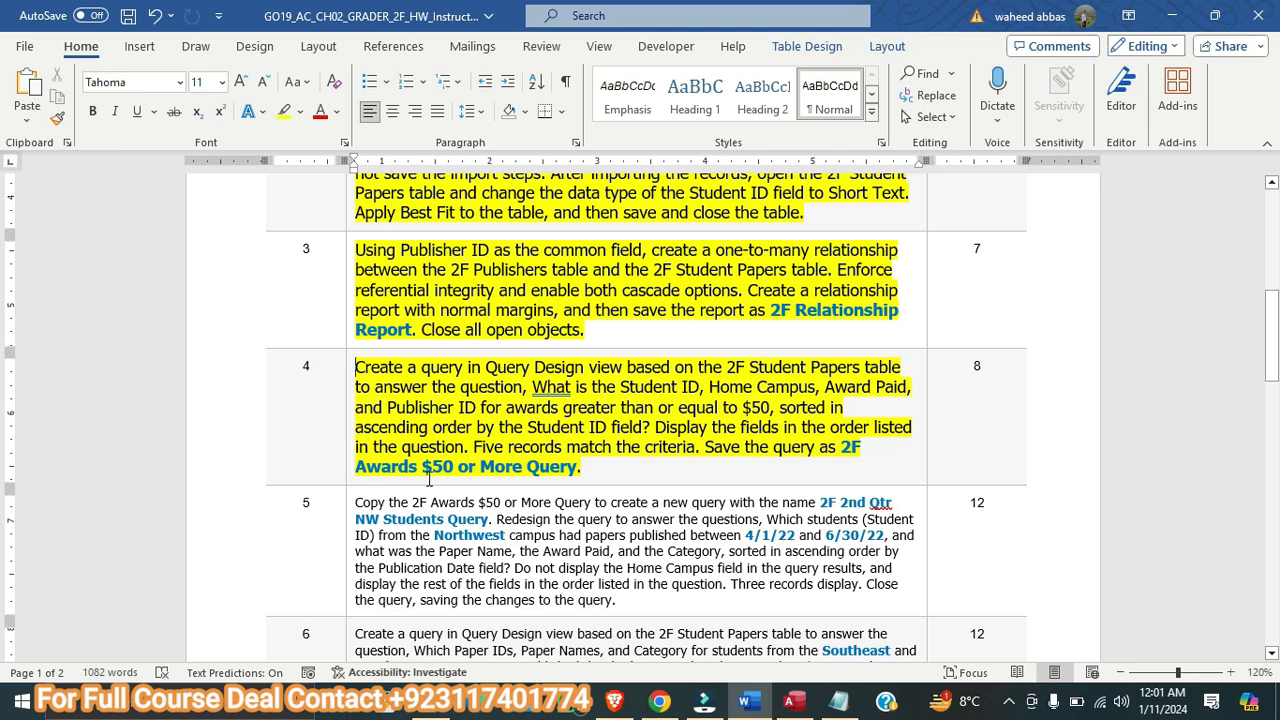
Start saving the query in Access, check the required name in Word, and begin the query name with 2F
right_click(778, 702)
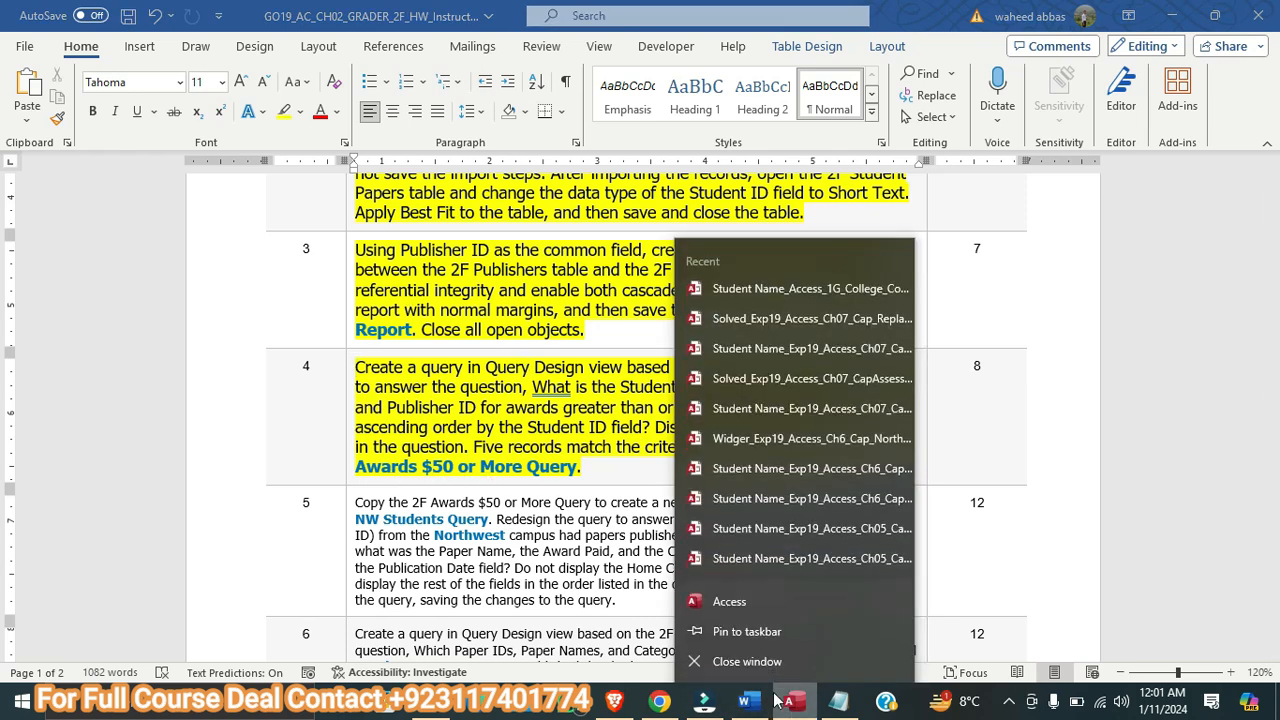
left_click(786, 701)
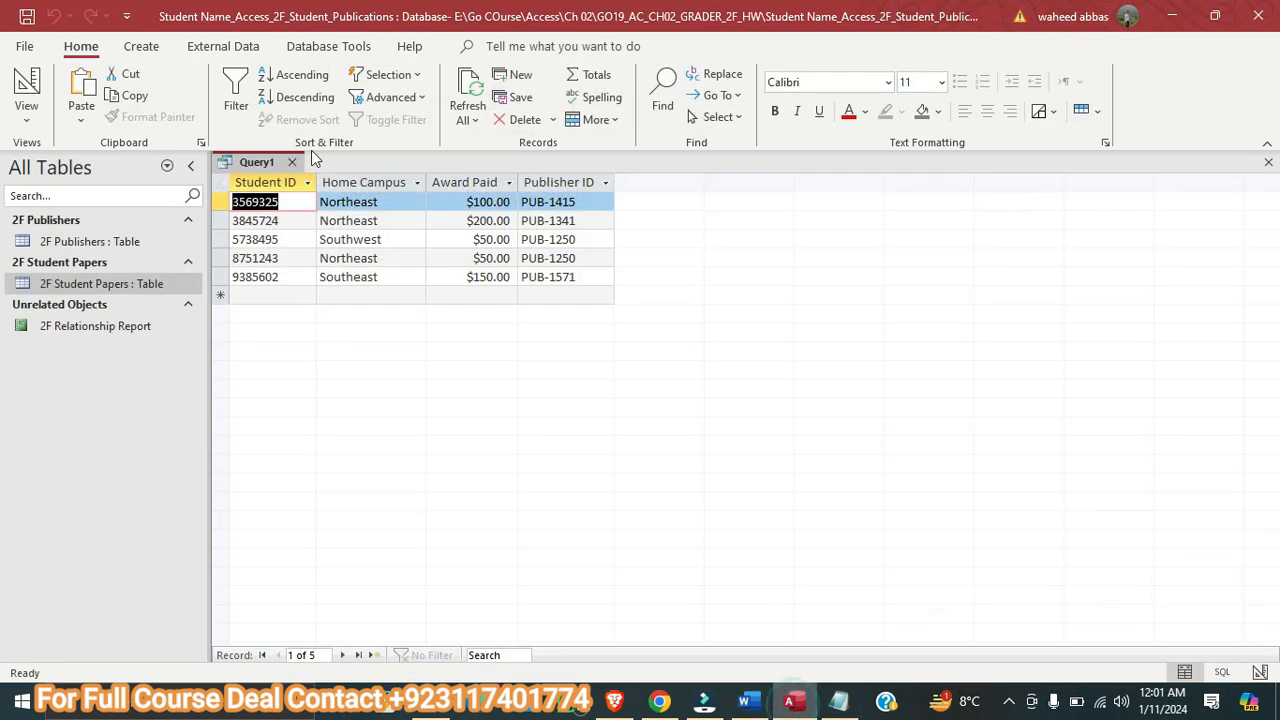
right_click(266, 163)
left_click(290, 169)
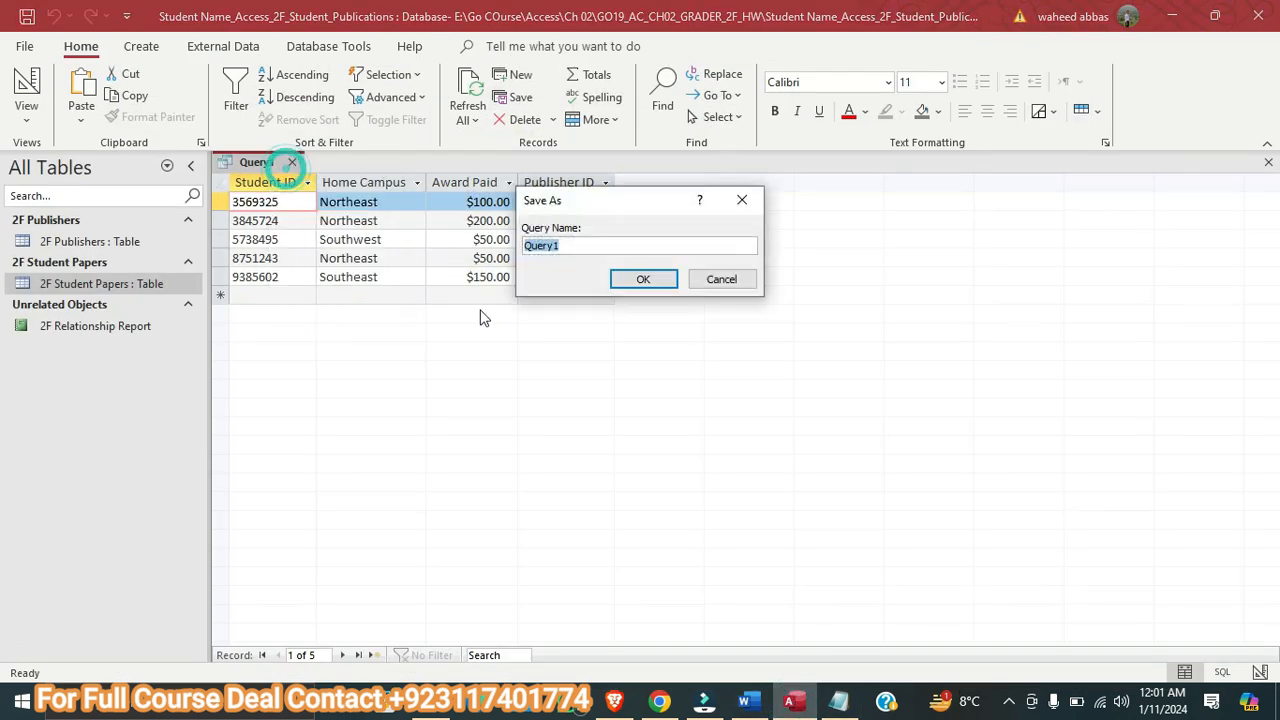
type("Awar")
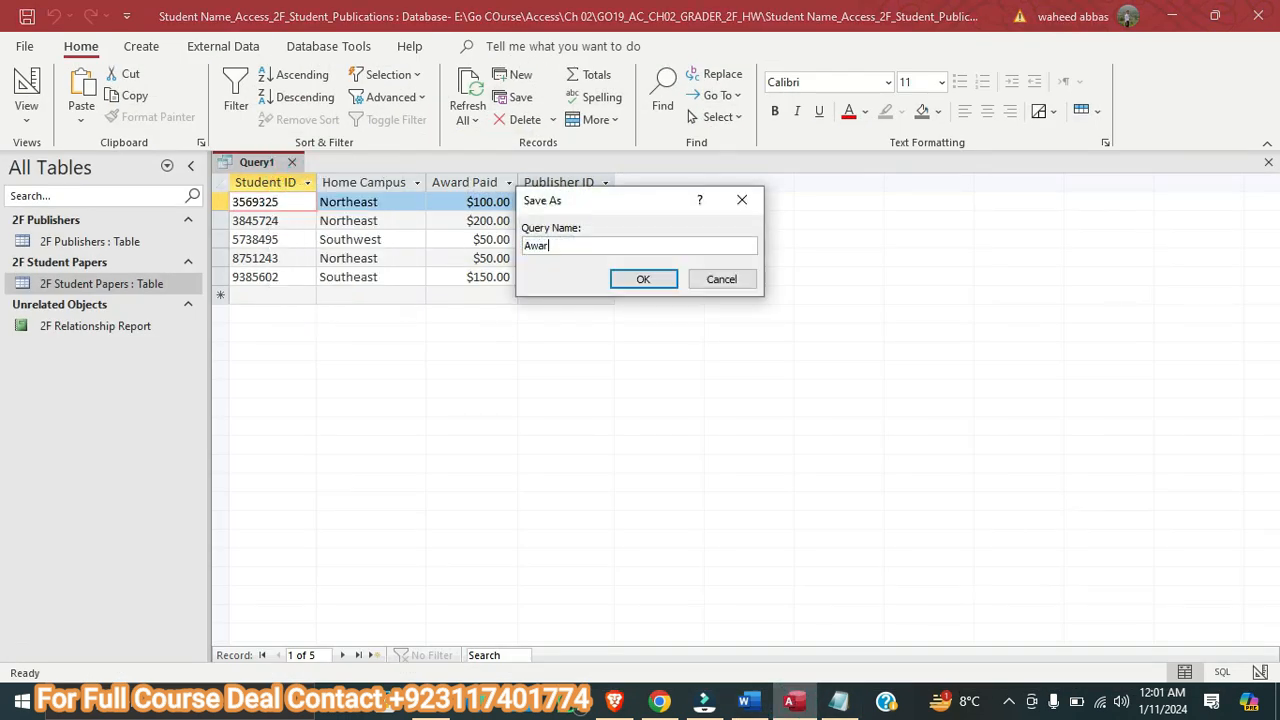
left_click(744, 701)
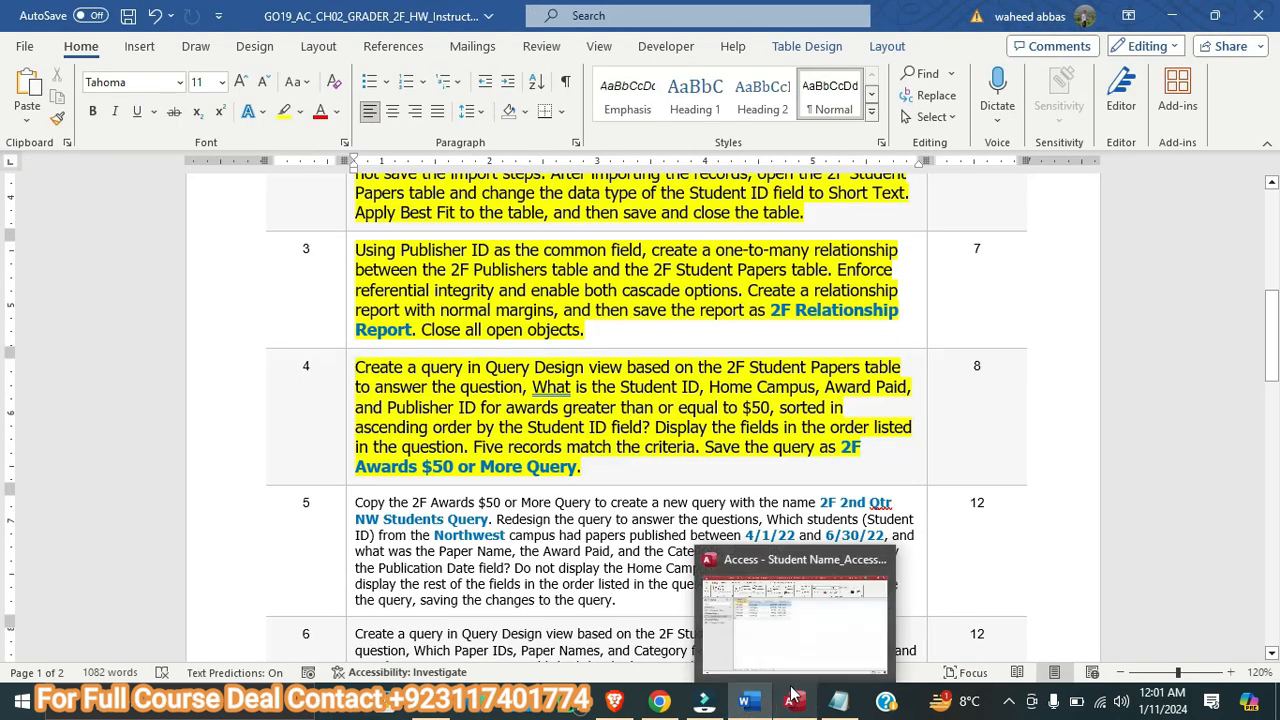
left_click(793, 693)
key("BackSpace")
key("BackSpace")
key("BackSpace")
key("BackSpace")
key("BackSpace")
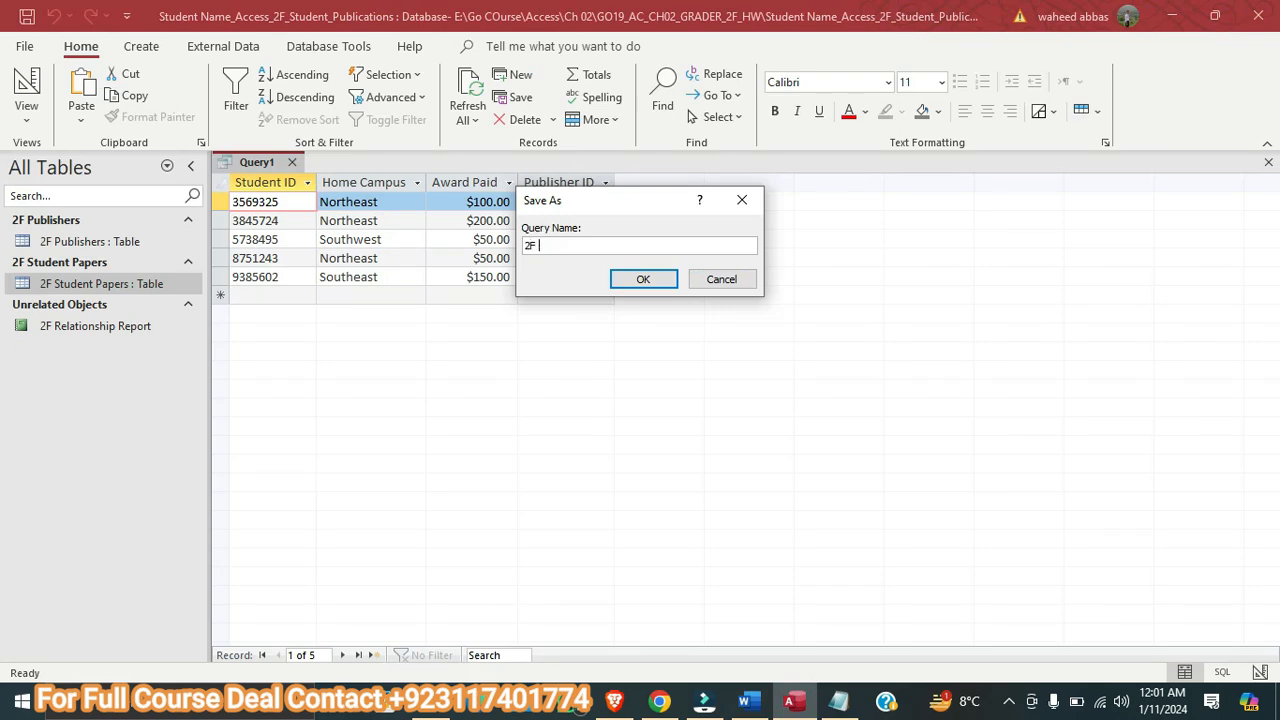
Complete the query name as 2F Awards $50 or More Query, checking the wording in Word, and save the query in Access
left_click(755, 698)
left_click(774, 695)
left_click(744, 700)
left_click(791, 700)
left_click(744, 700)
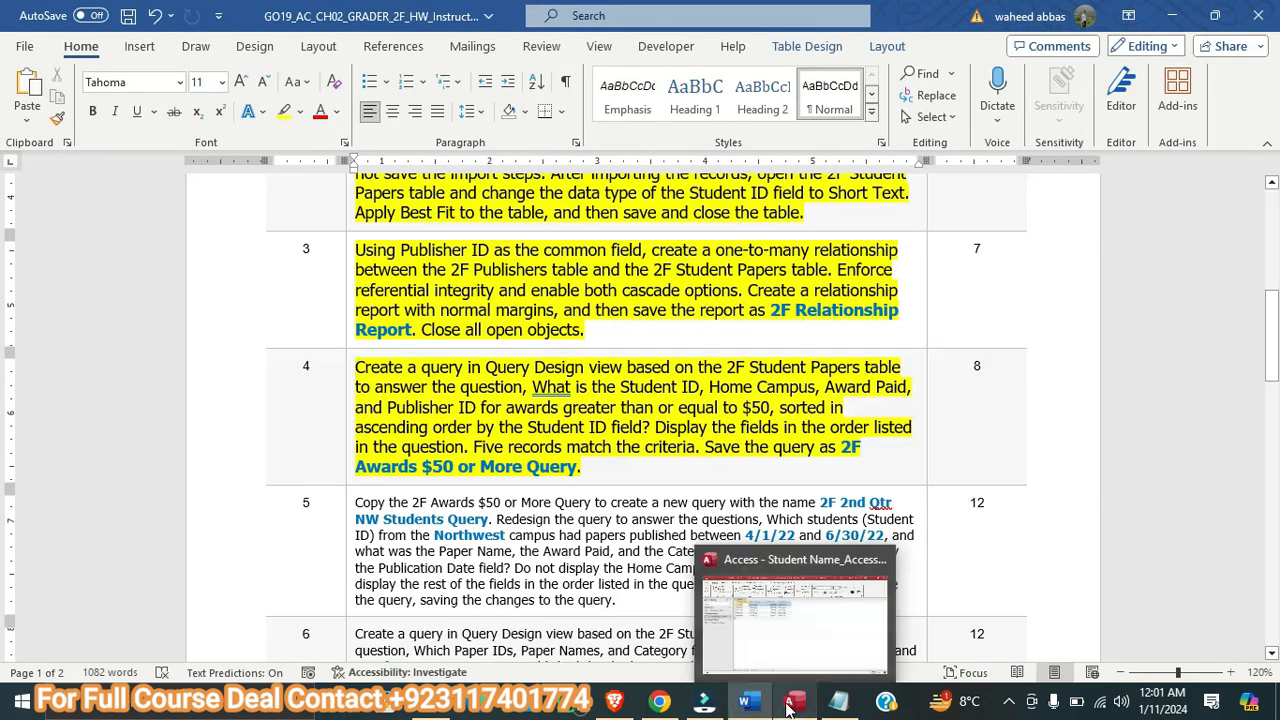
left_click(791, 702)
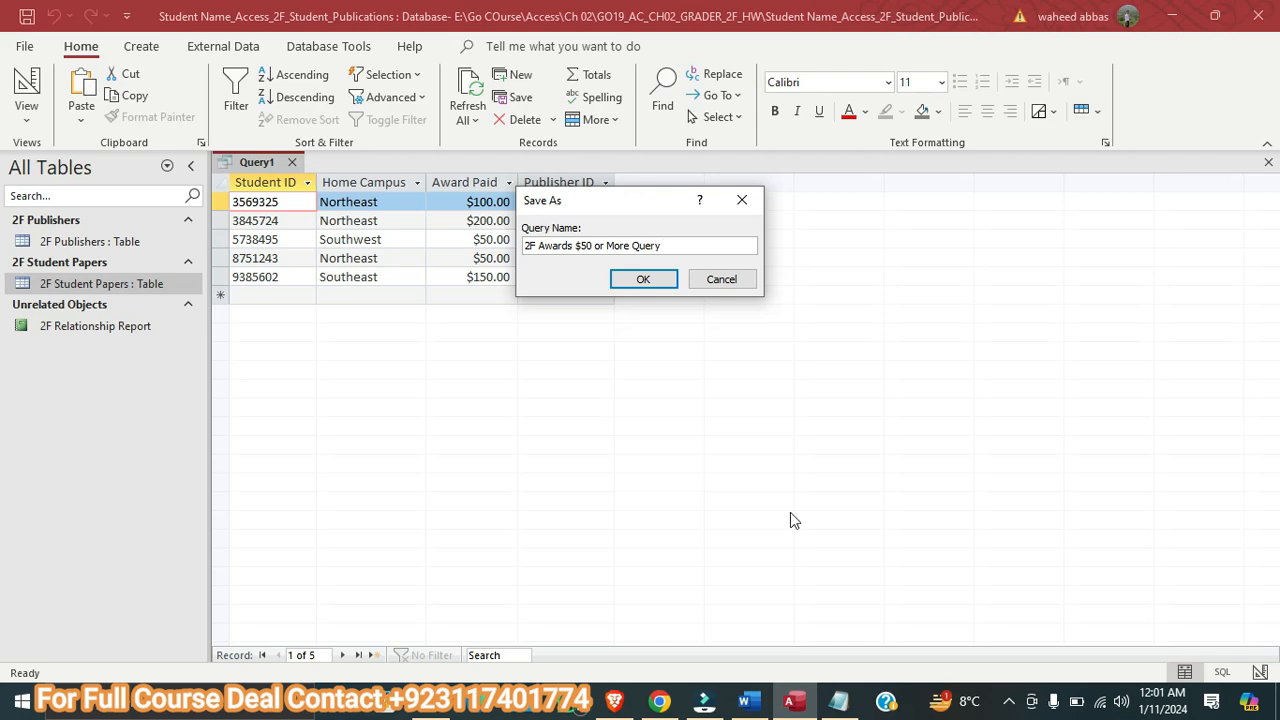
left_click(744, 702)
left_click(791, 702)
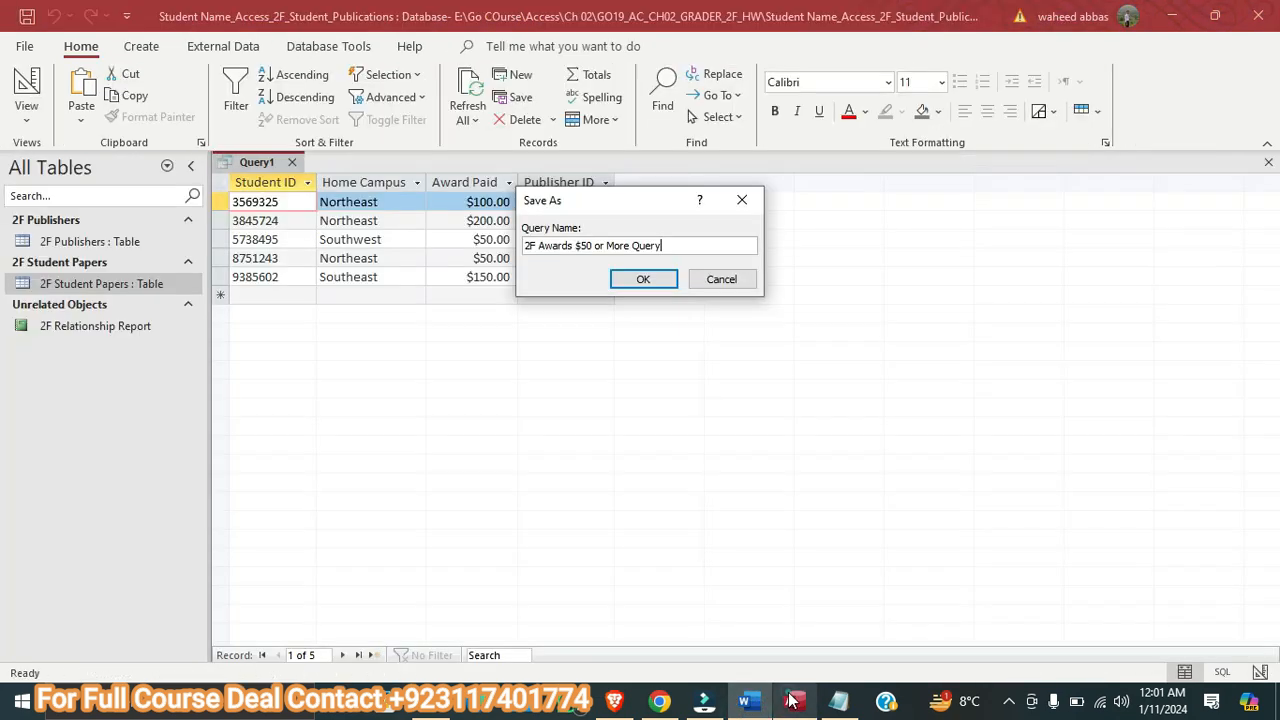
left_click(636, 284)
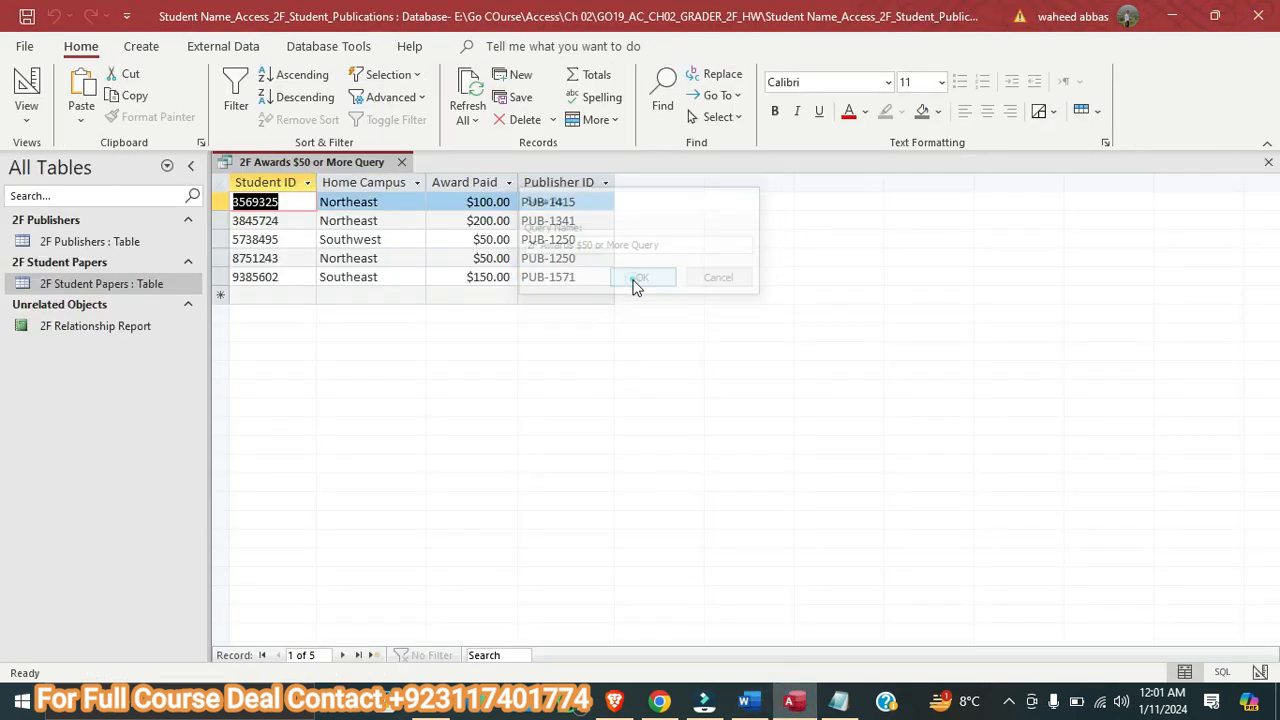
Close the saved 2F Awards $50 or More Query
right_click(301, 163)
left_click(303, 172)
left_click(400, 161)
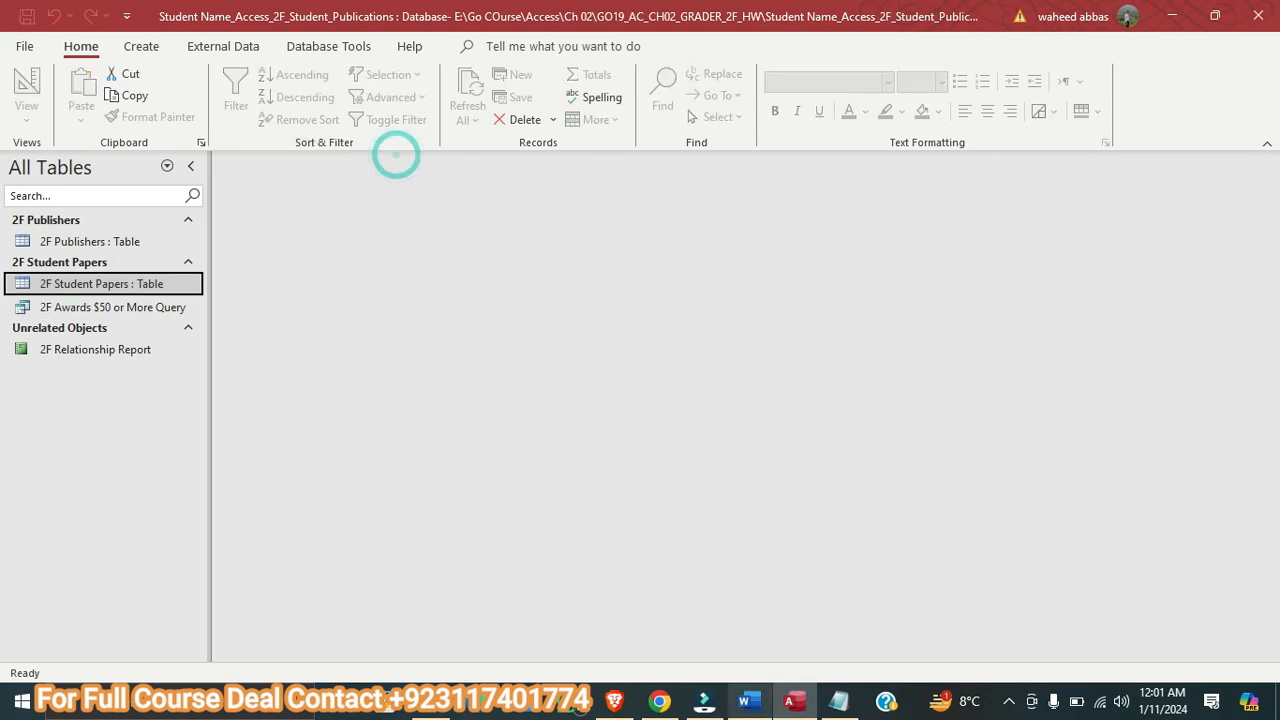
Switch to Word, highlight the step 5 instructions in yellow, and enlarge their text to 11 pt
left_click(738, 703)
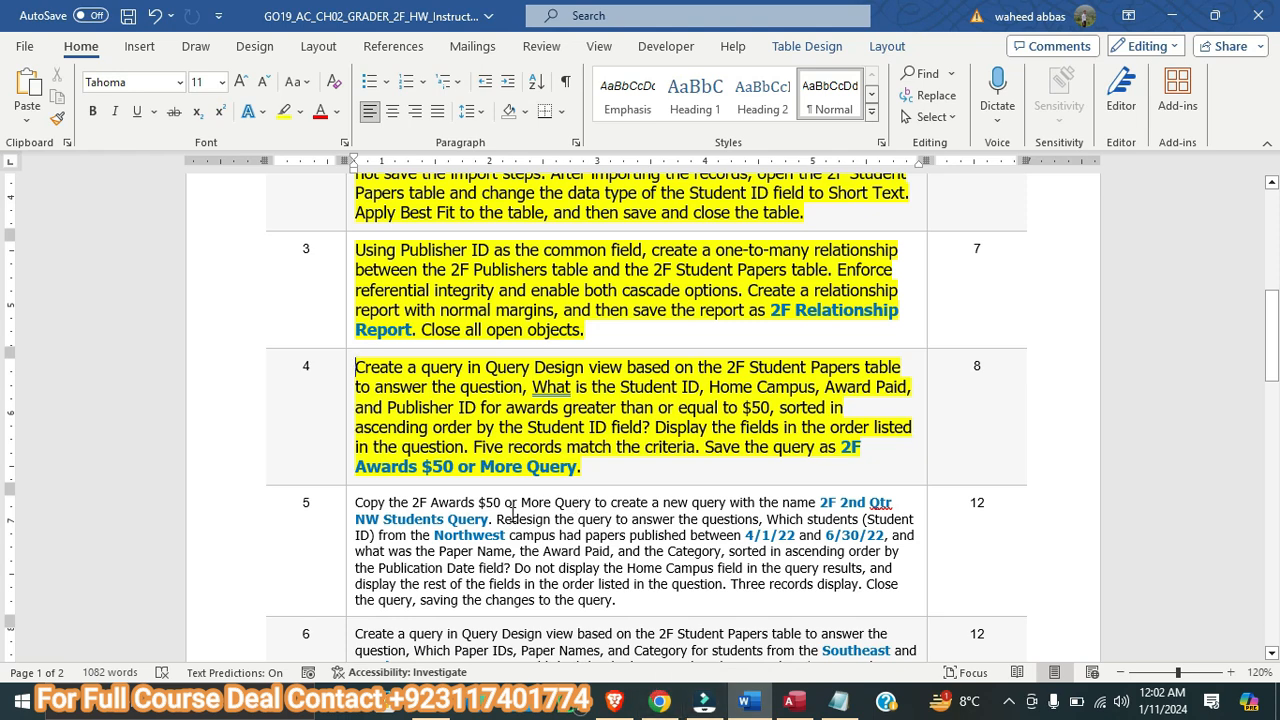
scroll(512, 514, "down", 1)
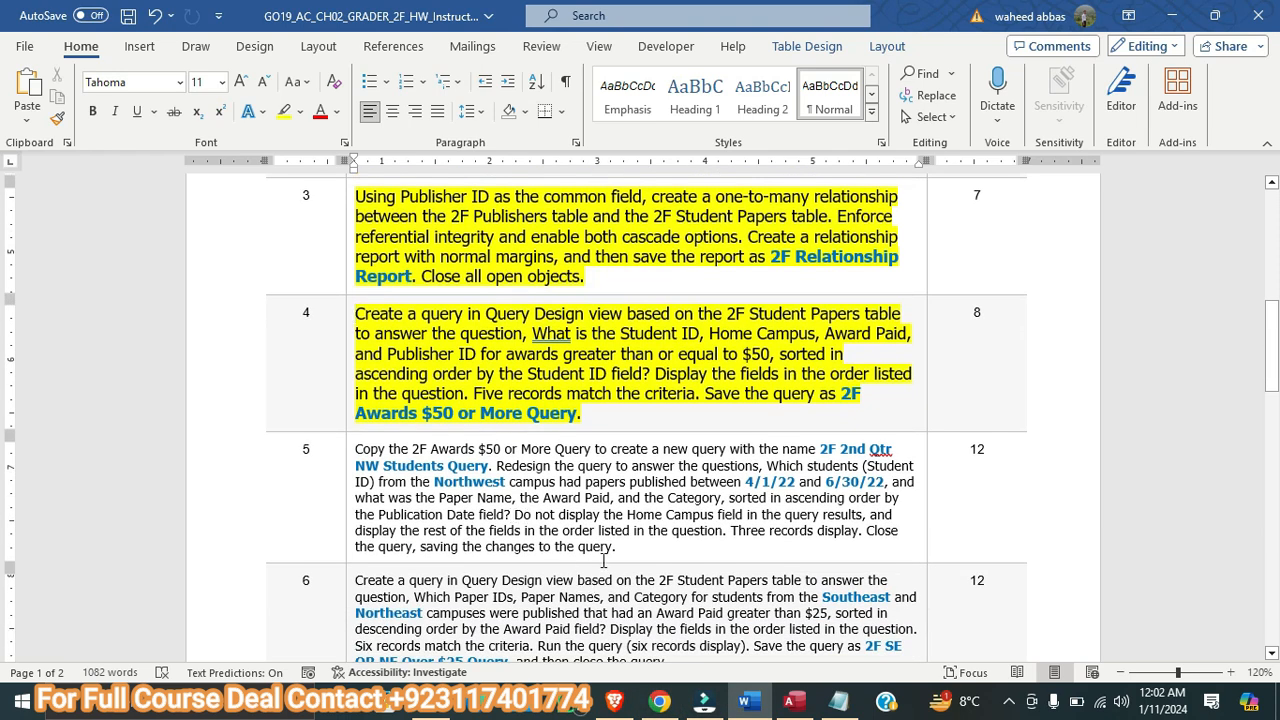
left_click_drag(625, 548, 381, 450)
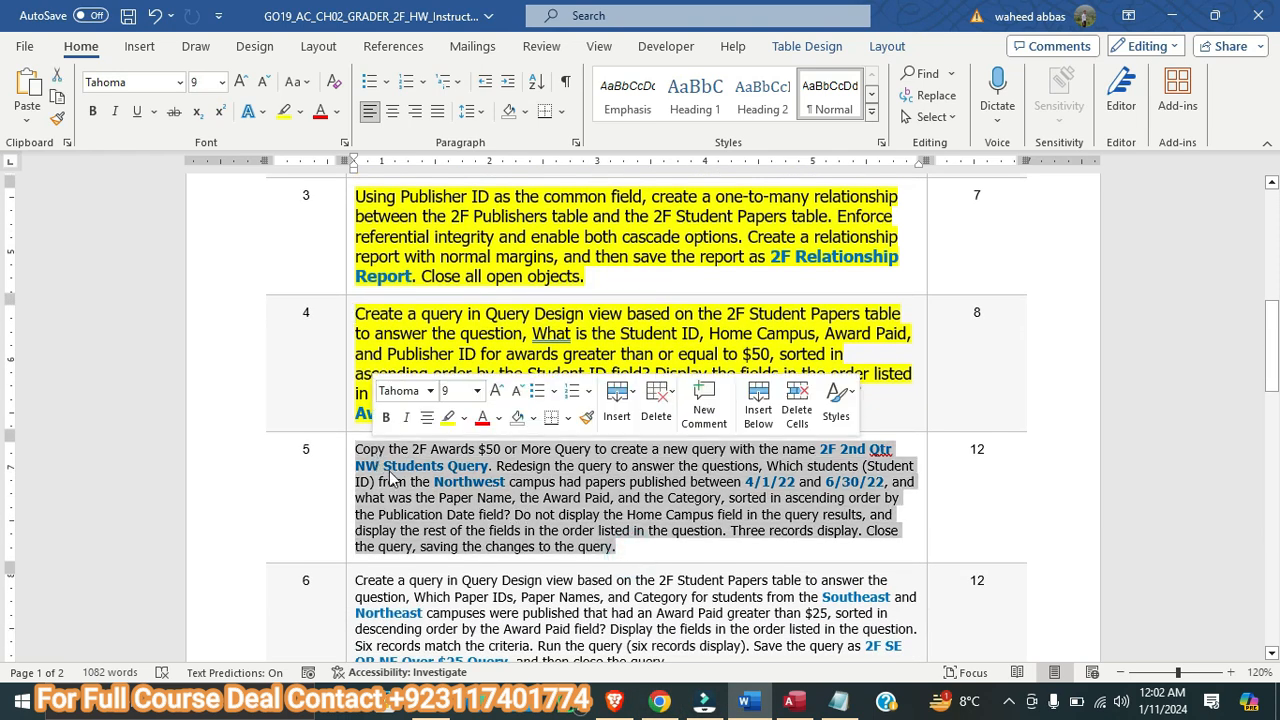
left_click(284, 111)
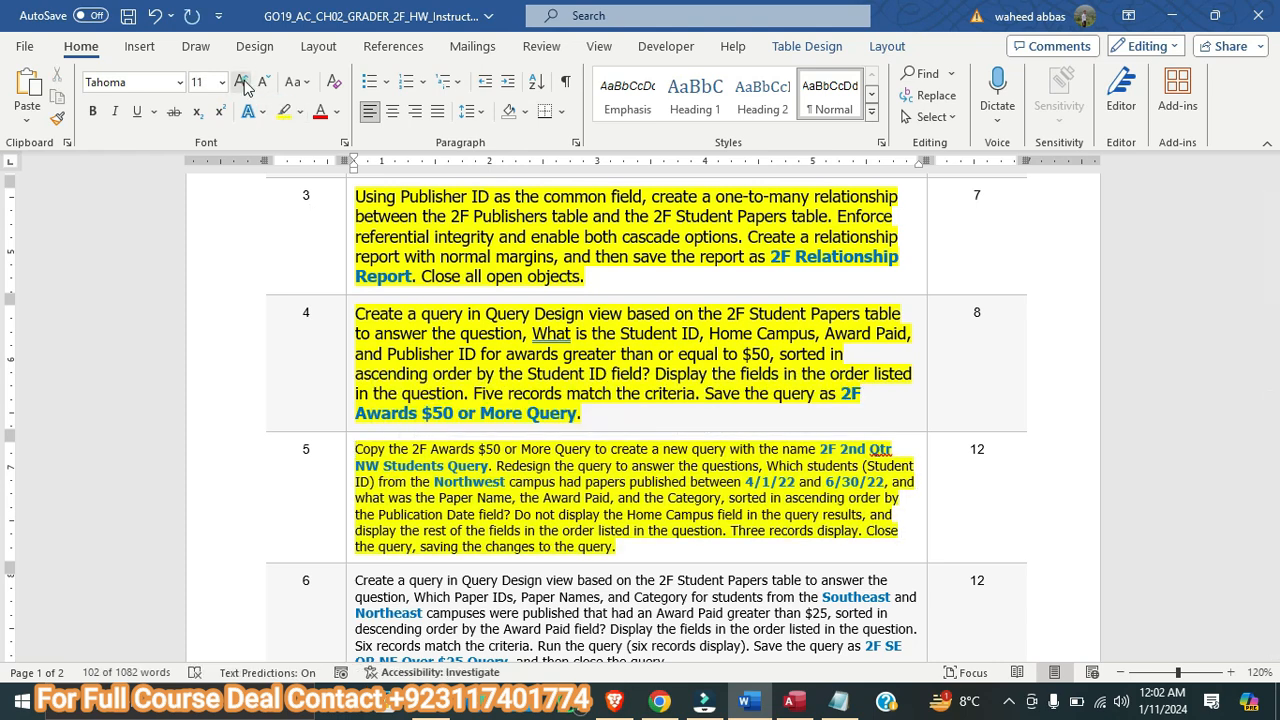
left_click_drag(625, 548, 372, 449)
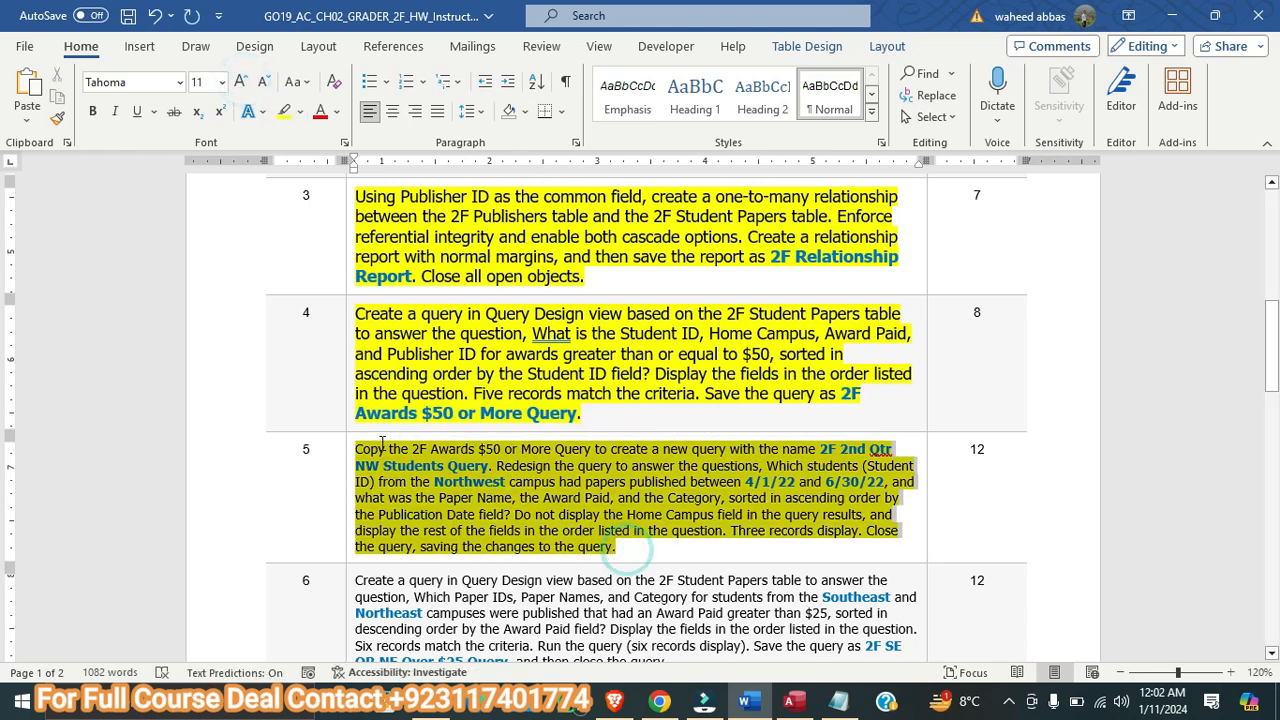
left_click(243, 87)
left_click(243, 87)
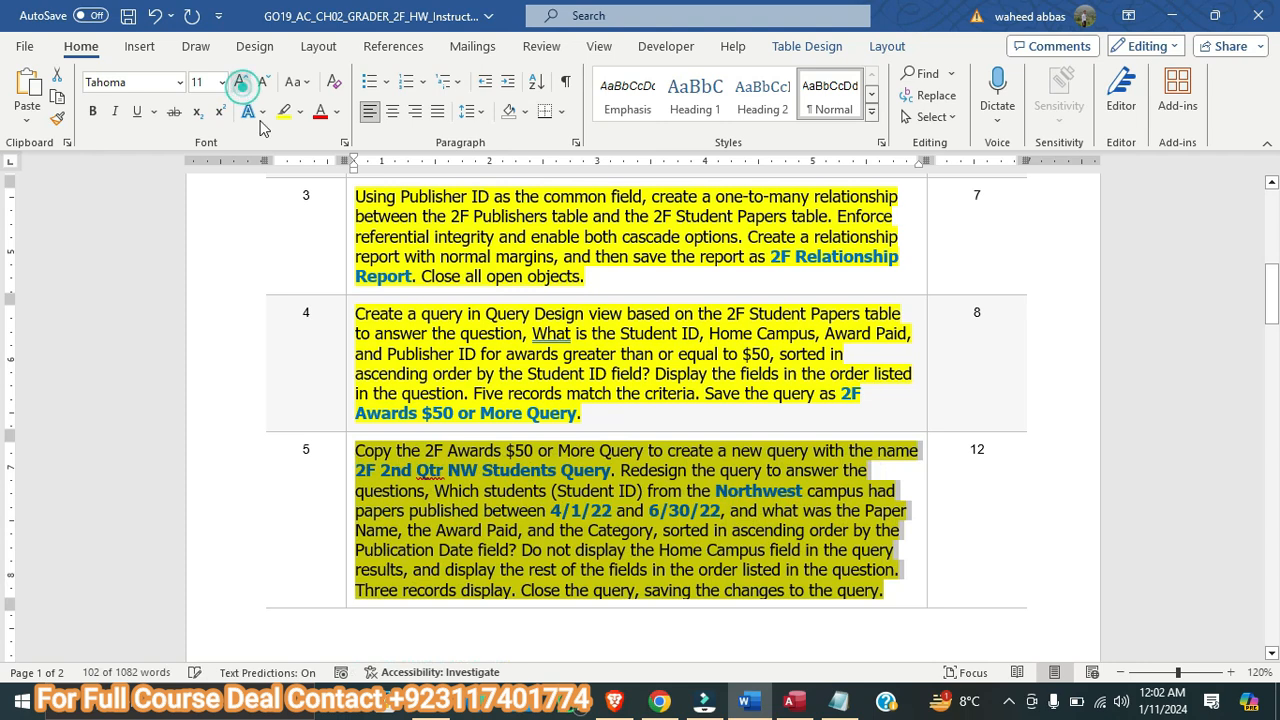
scroll(386, 318, "down", 2)
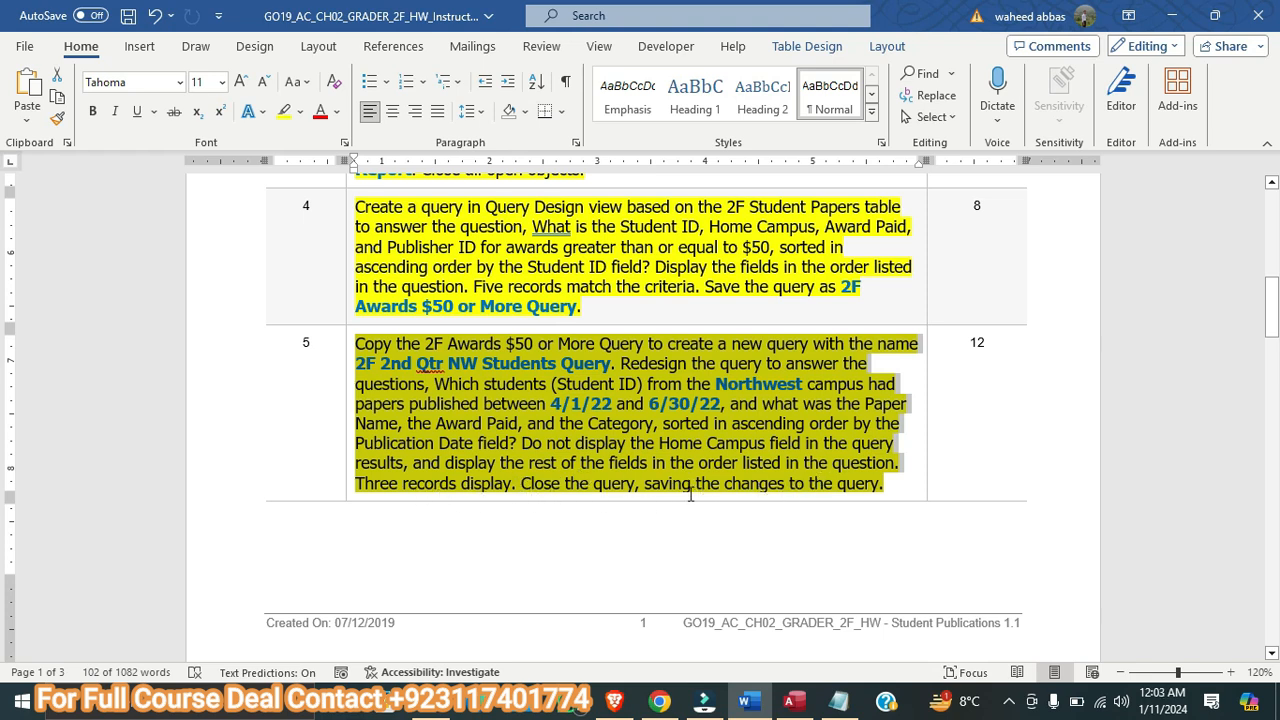
scroll(623, 514, "down", 15)
scroll(615, 522, "down", 8)
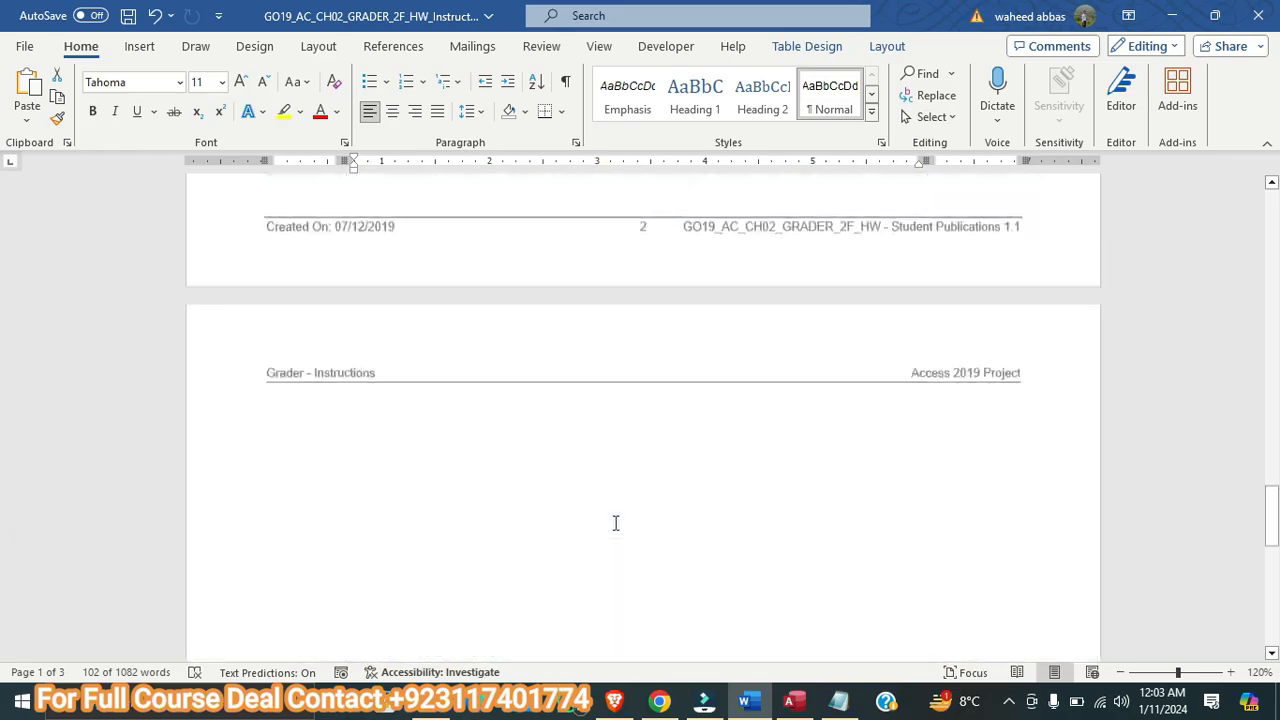
scroll(612, 522, "up", 5)
scroll(610, 522, "up", 20)
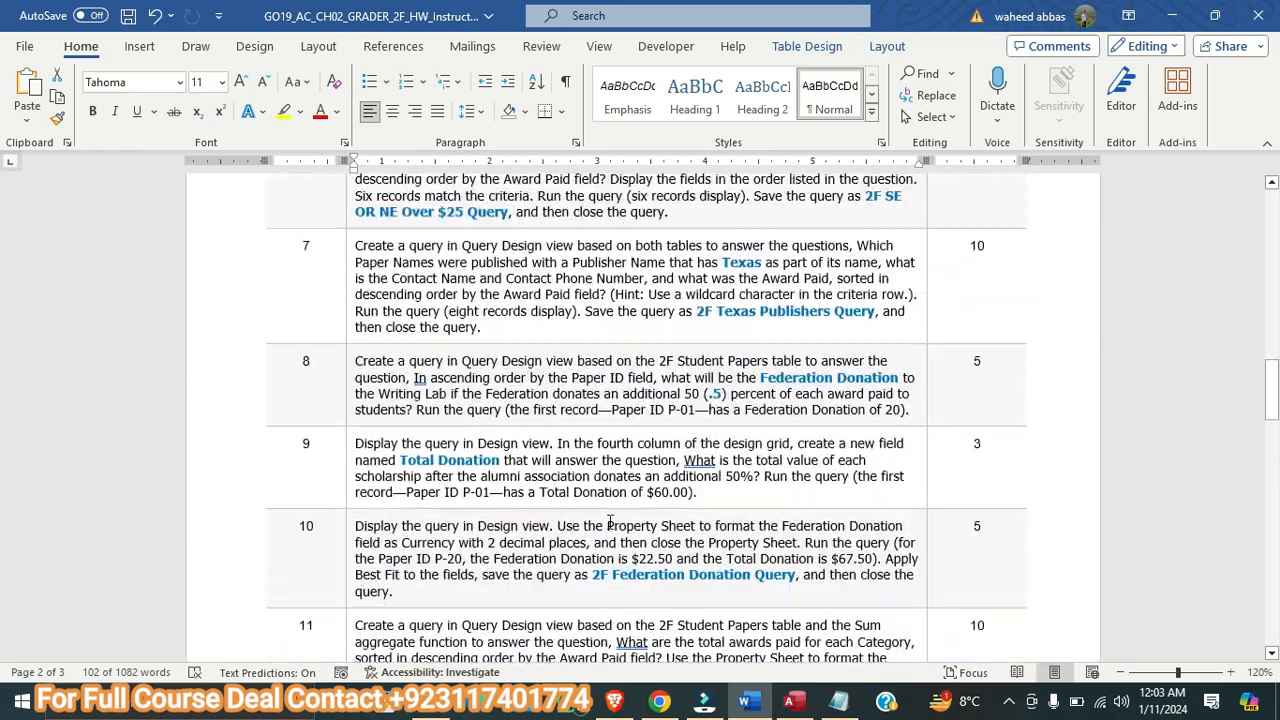
scroll(610, 522, "up", 3)
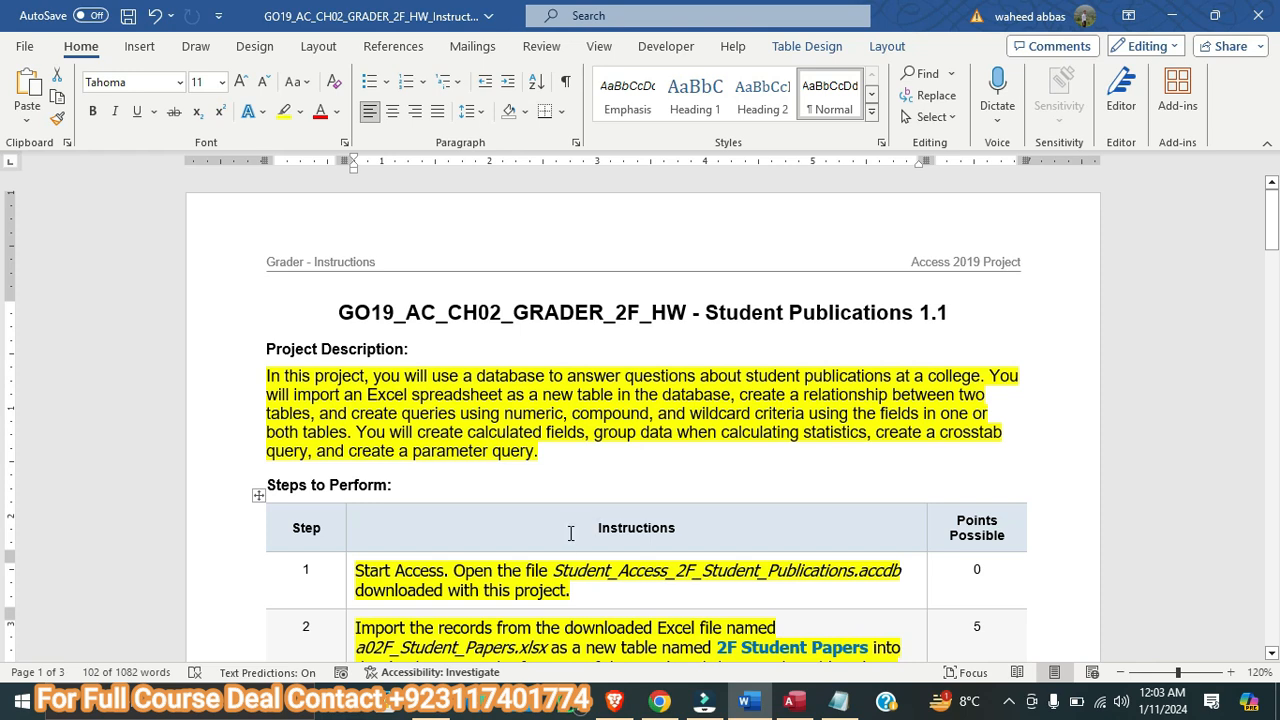
left_click(1009, 702)
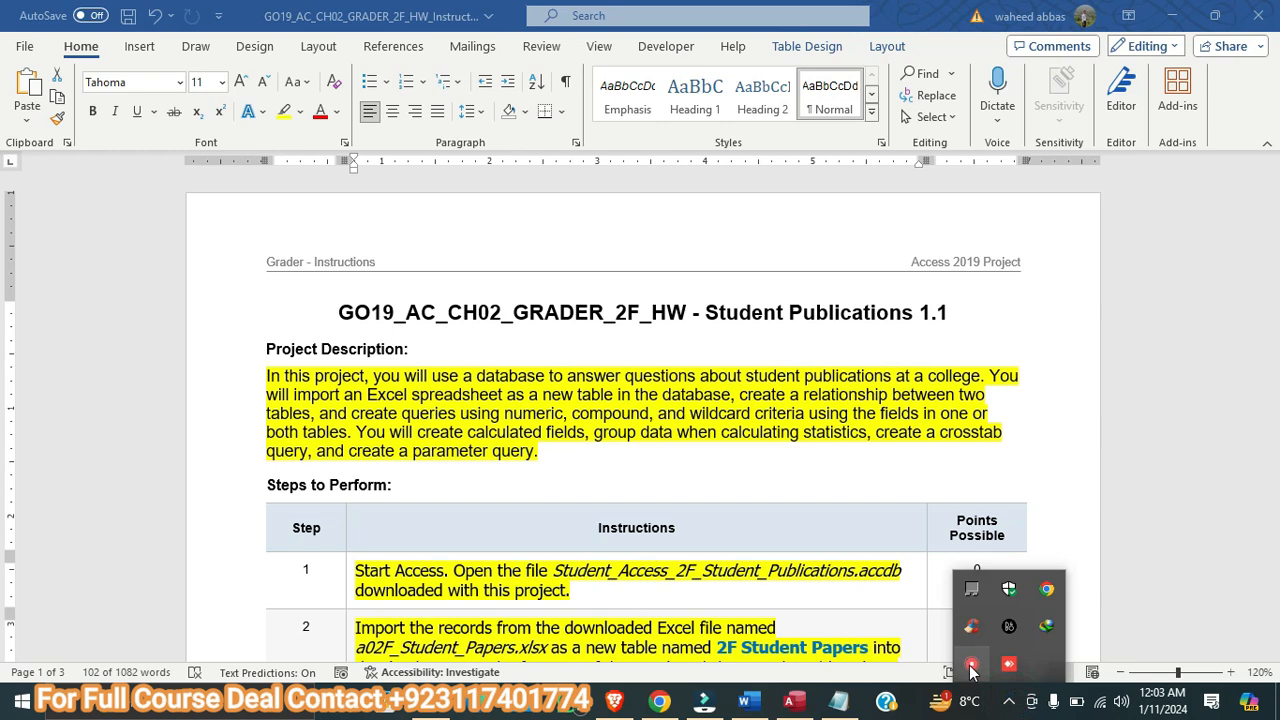
right_click(971, 668)
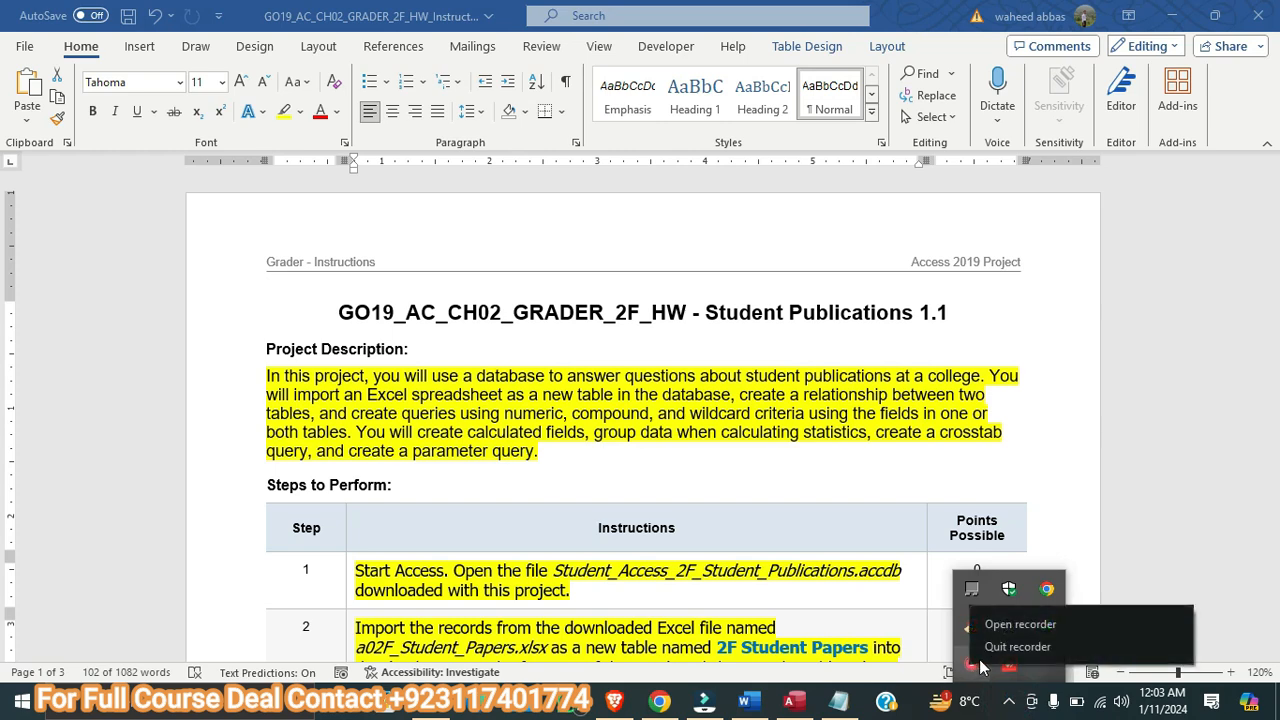
left_click(994, 665)
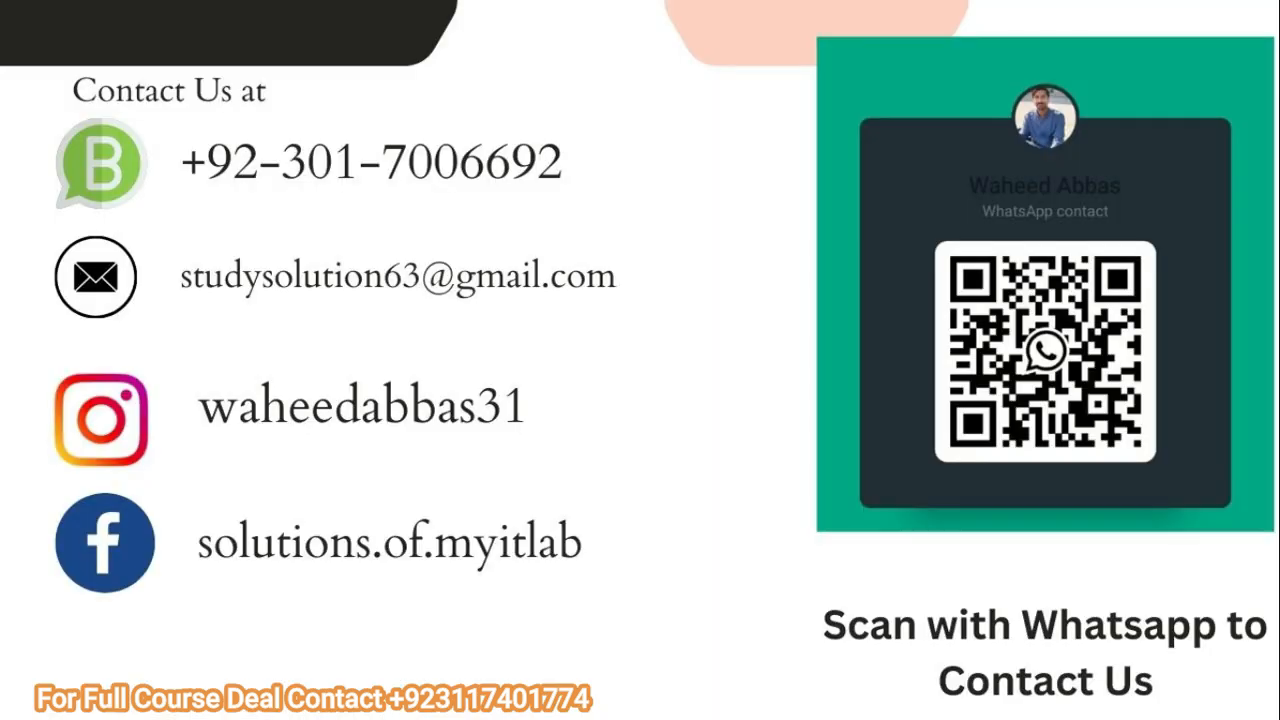